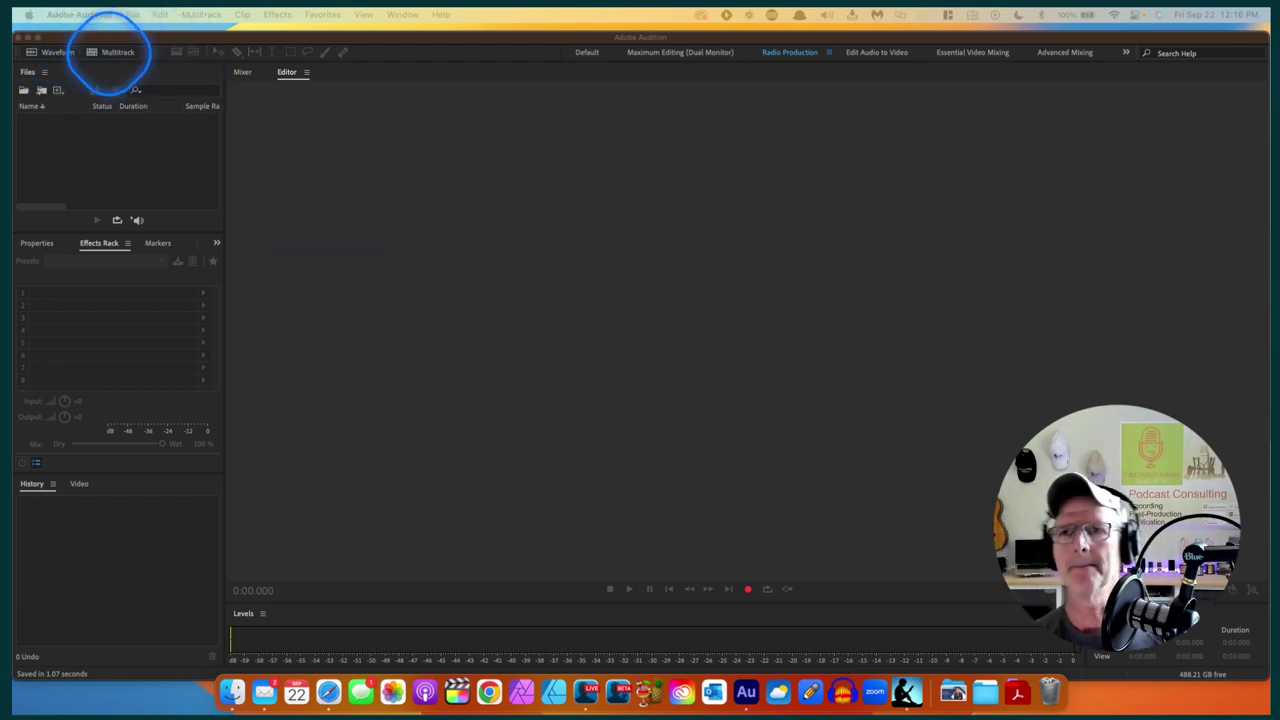
Set the default audio input to Scarlett Solo USB in the audio hardware preferences and accept them
click(70, 18)
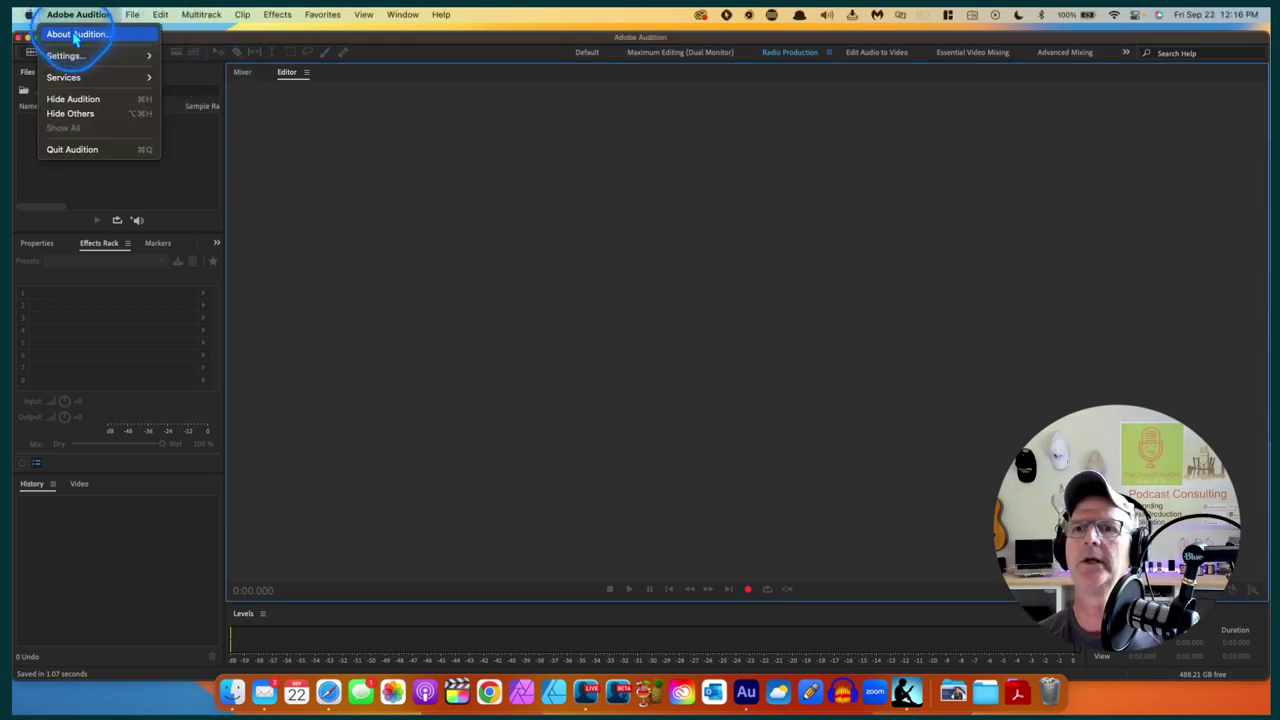
mouse_move(73, 60)
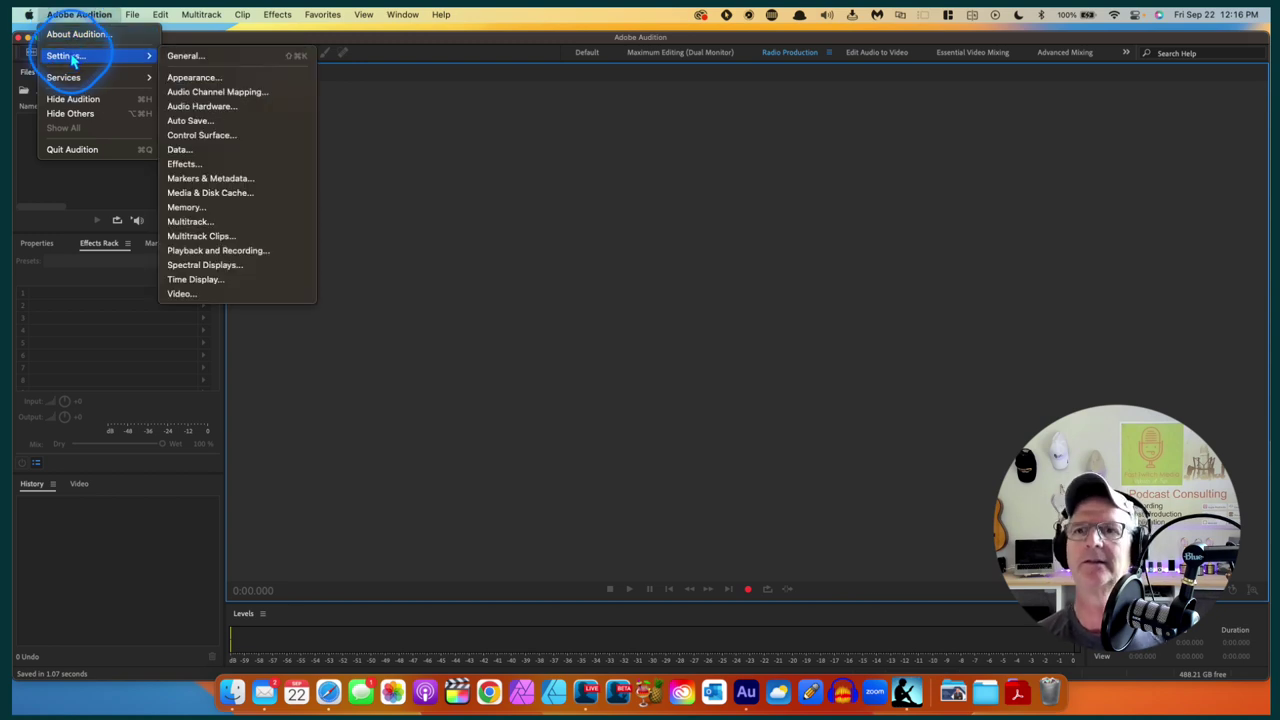
click(200, 106)
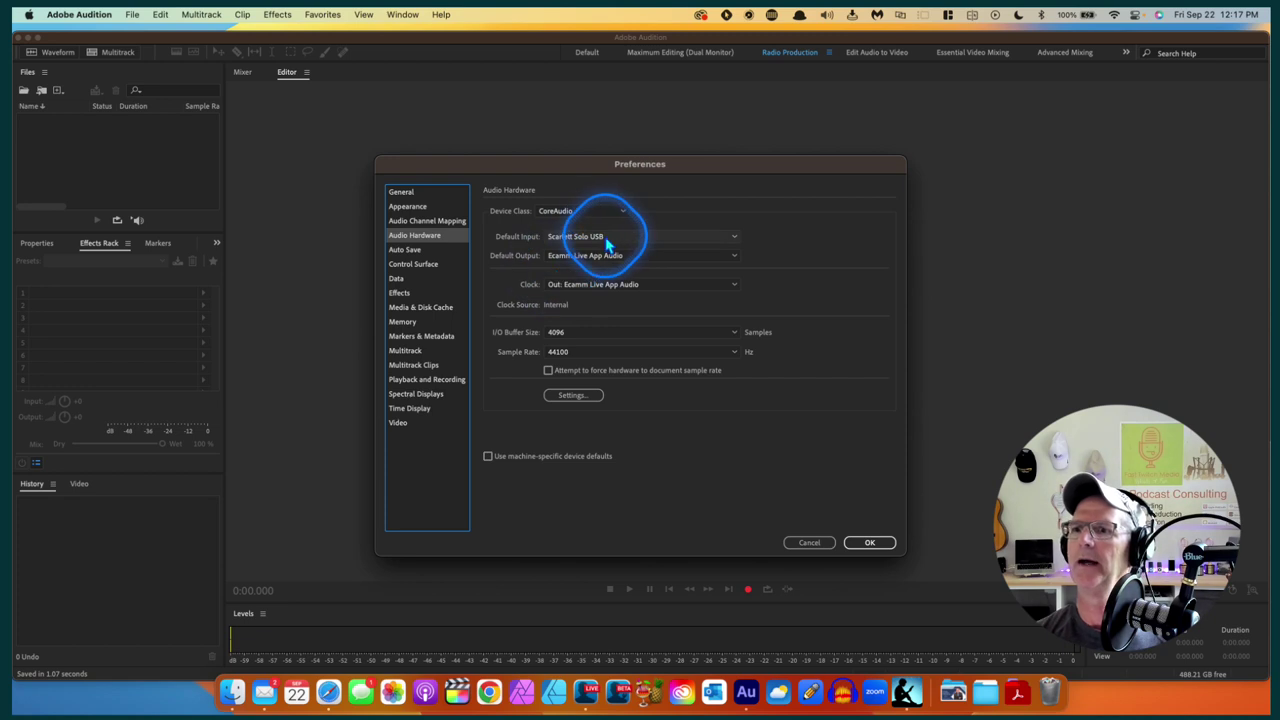
click(736, 237)
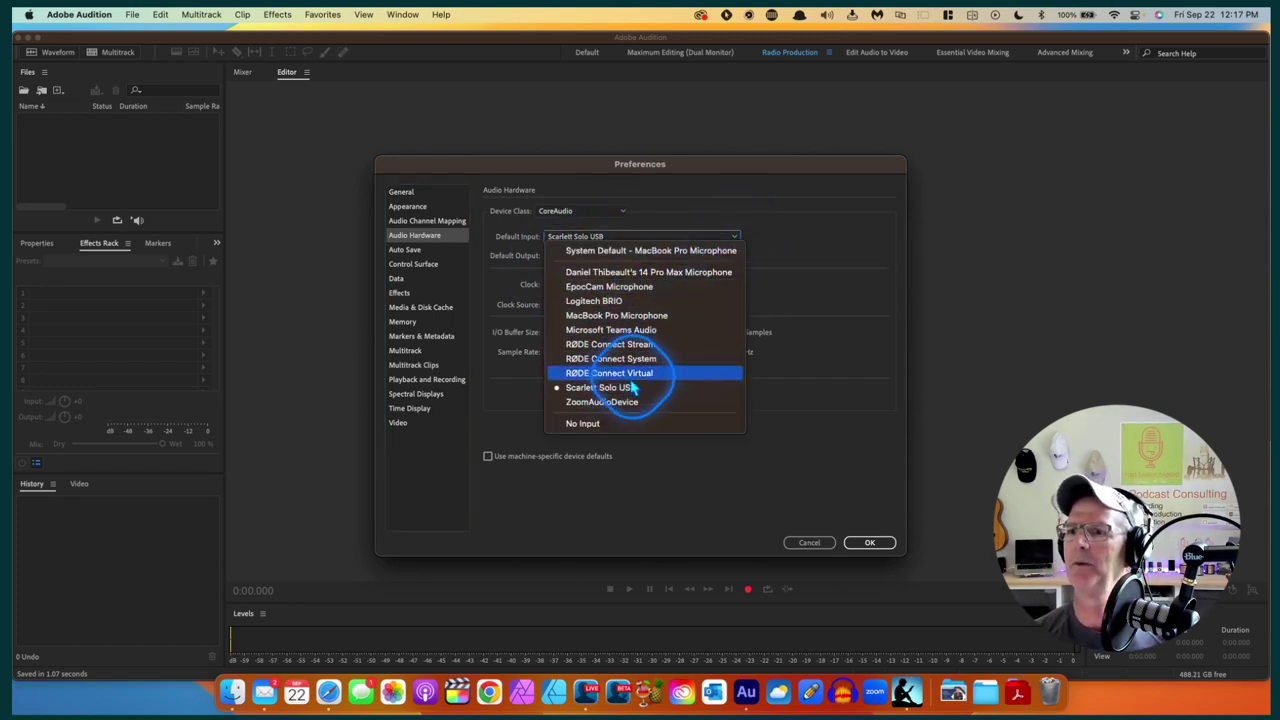
click(616, 388)
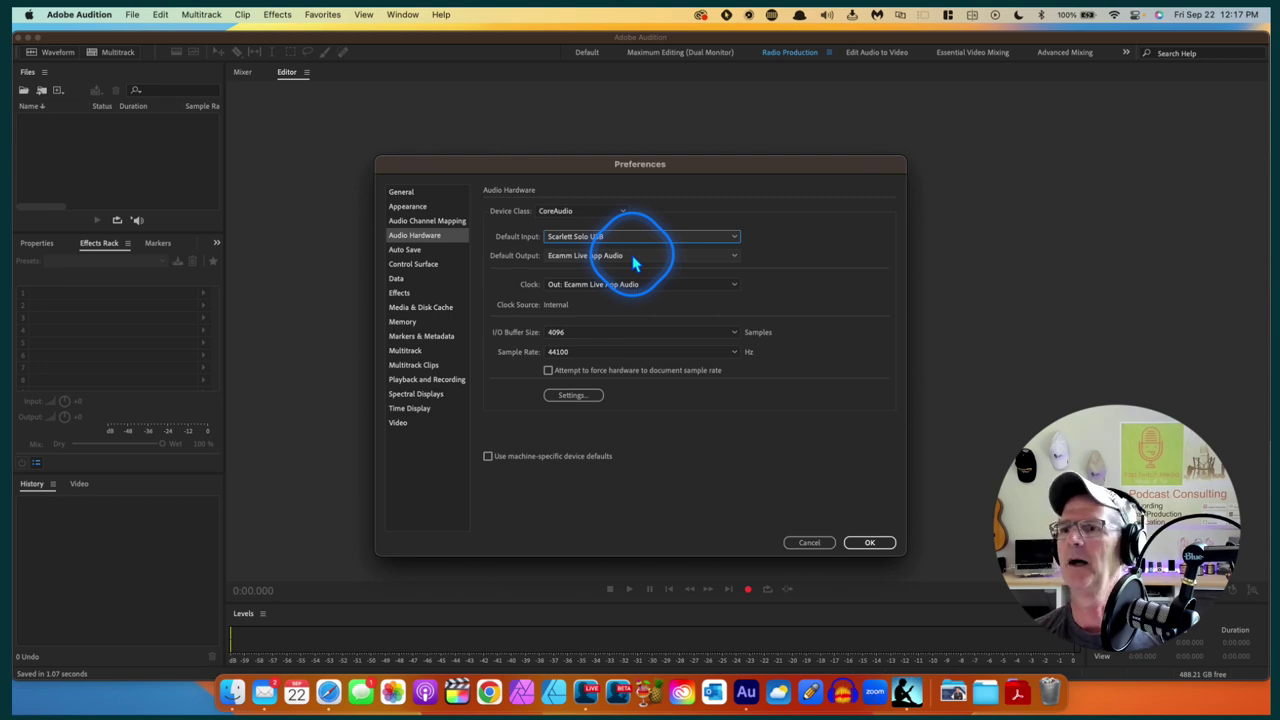
click(866, 545)
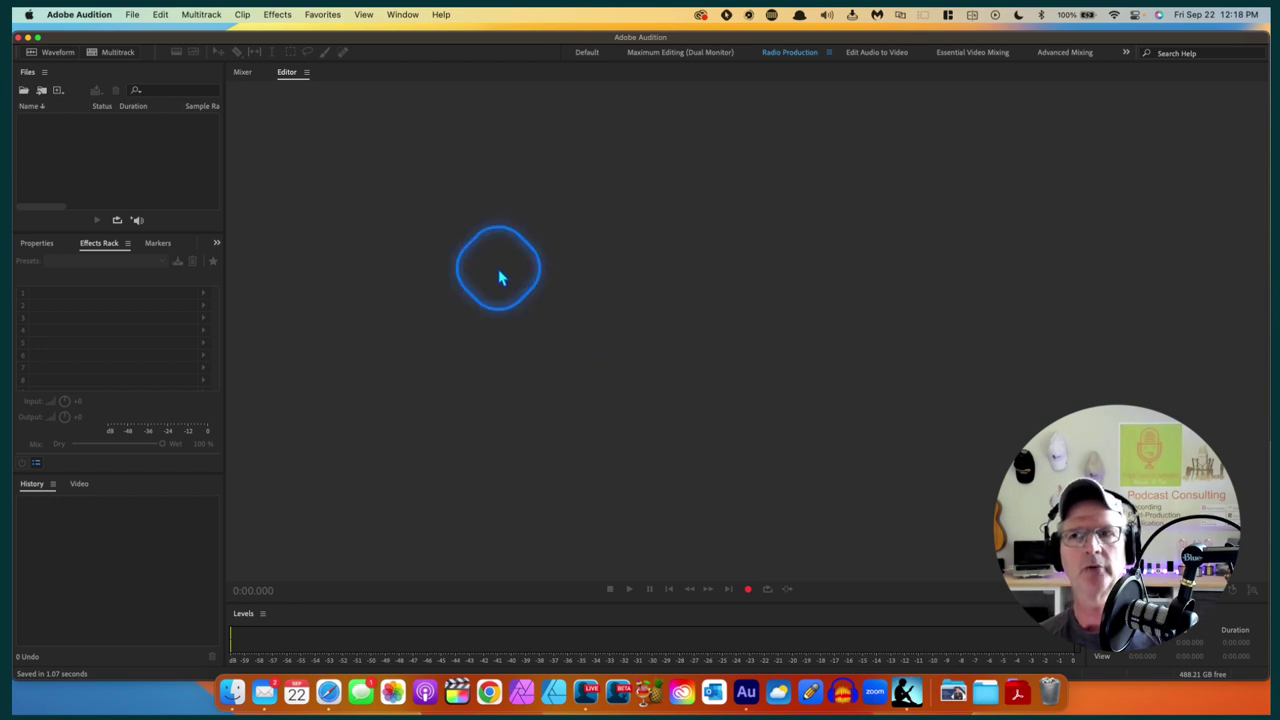
Create a new multitrack session named LOTR2
click(114, 55)
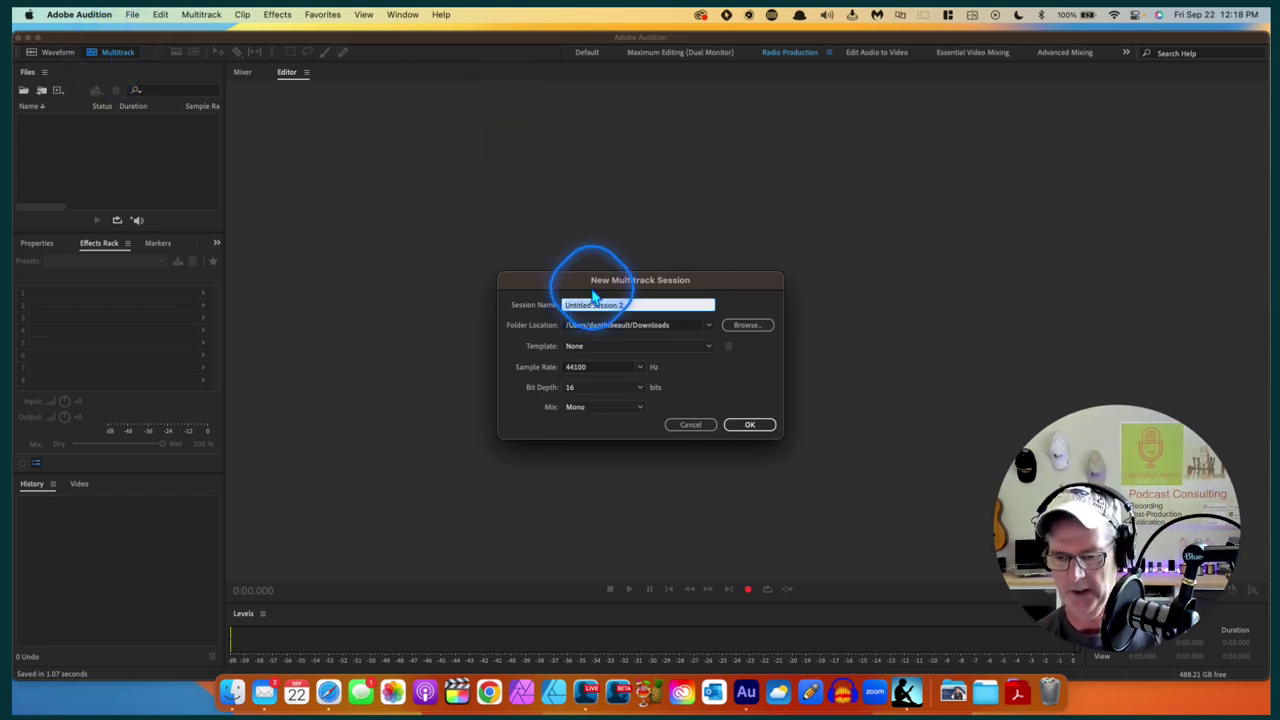
text(LORT)
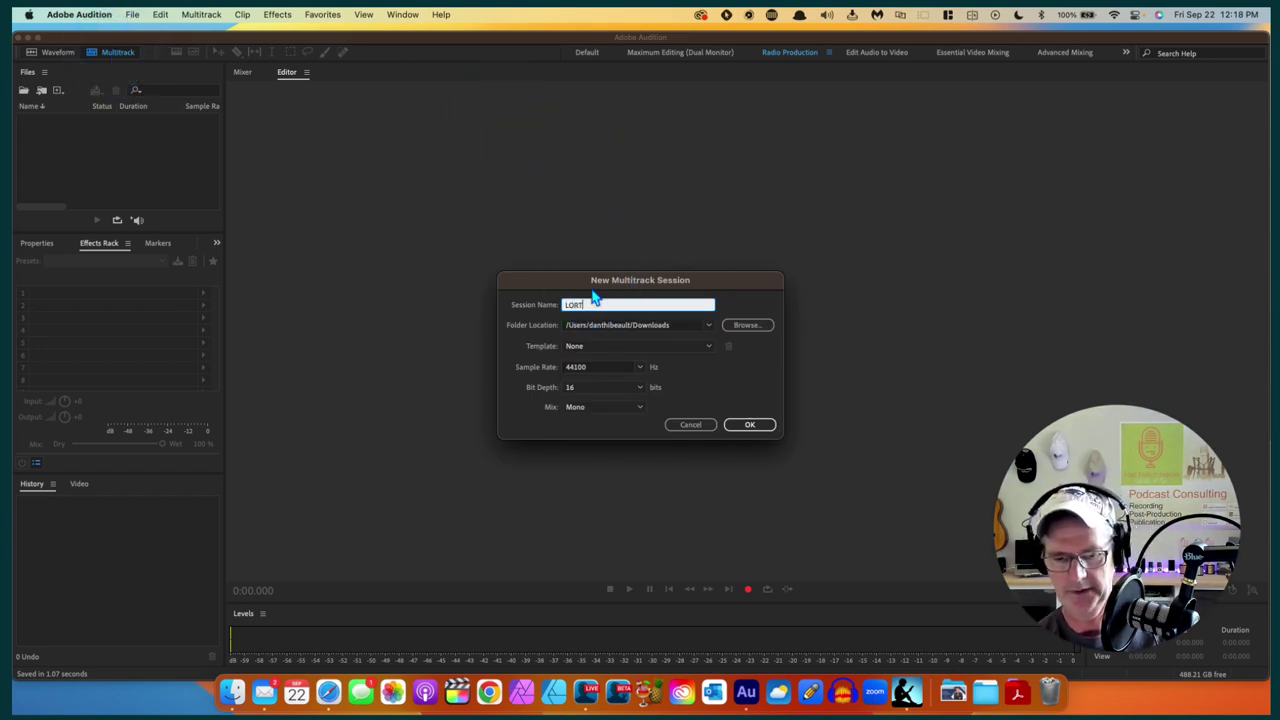
text(e)
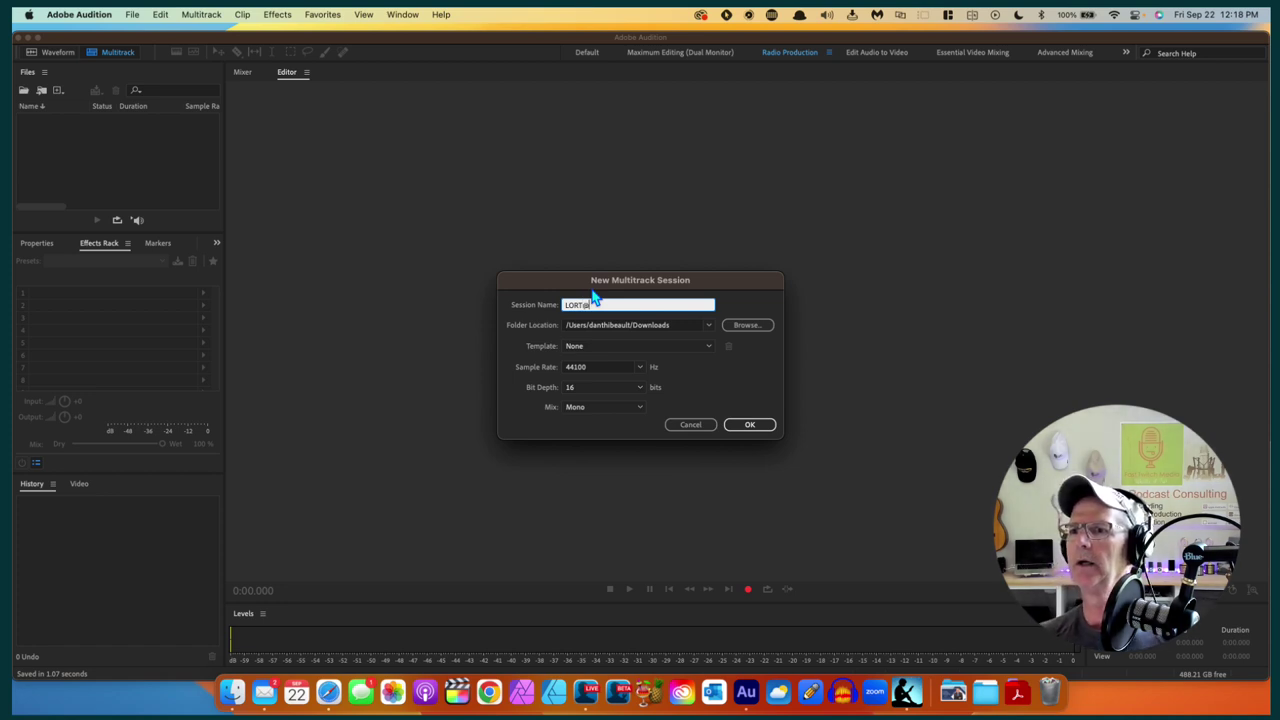
key(BackSpace)
key(BackSpace)
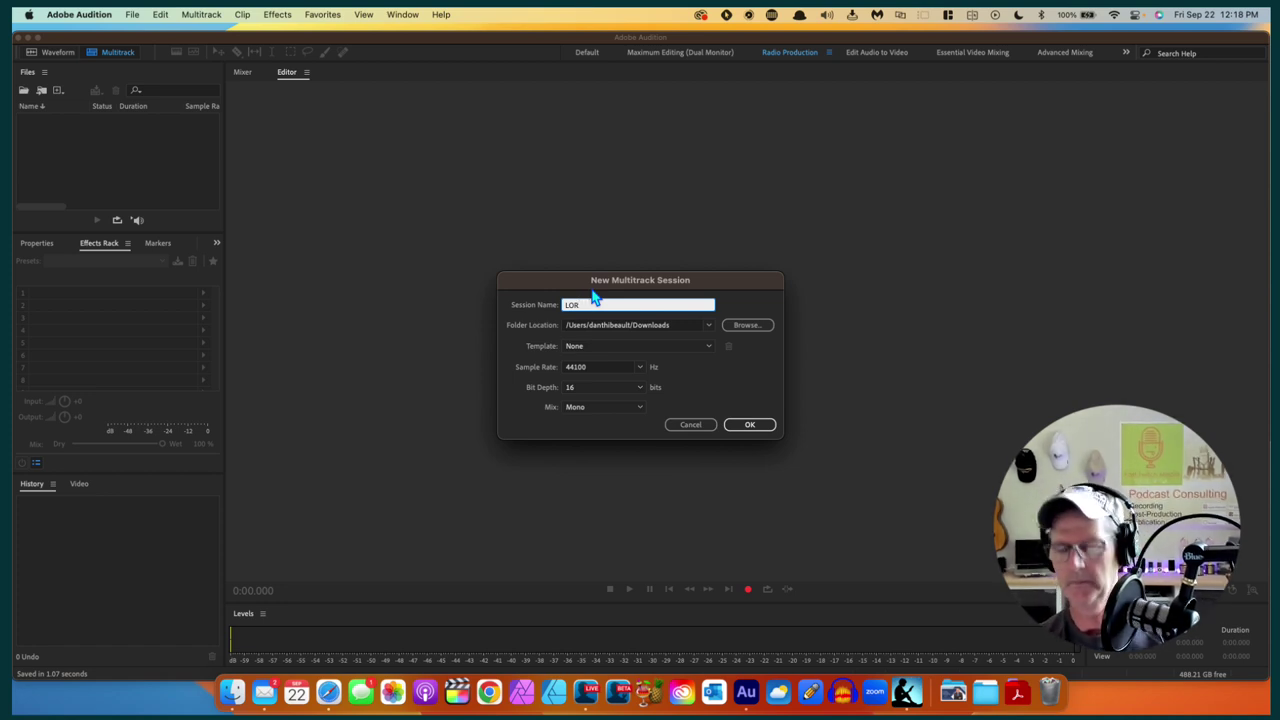
key(BackSpace)
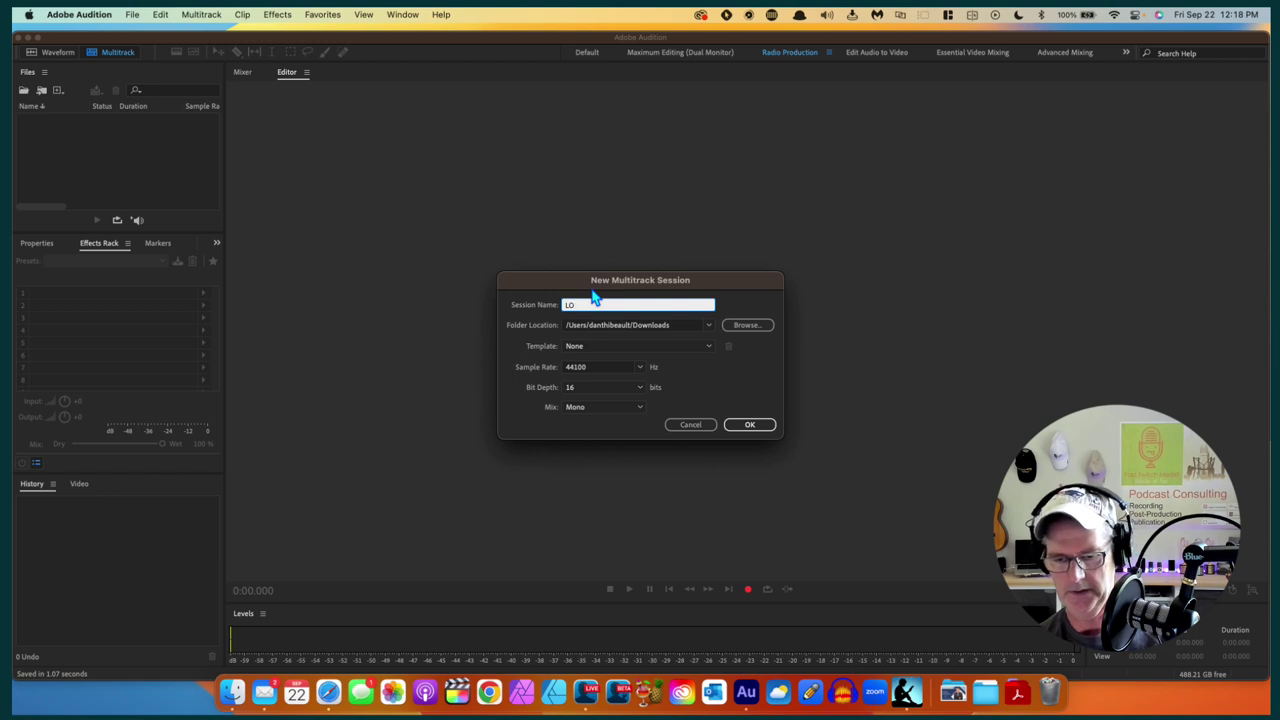
text(TR)
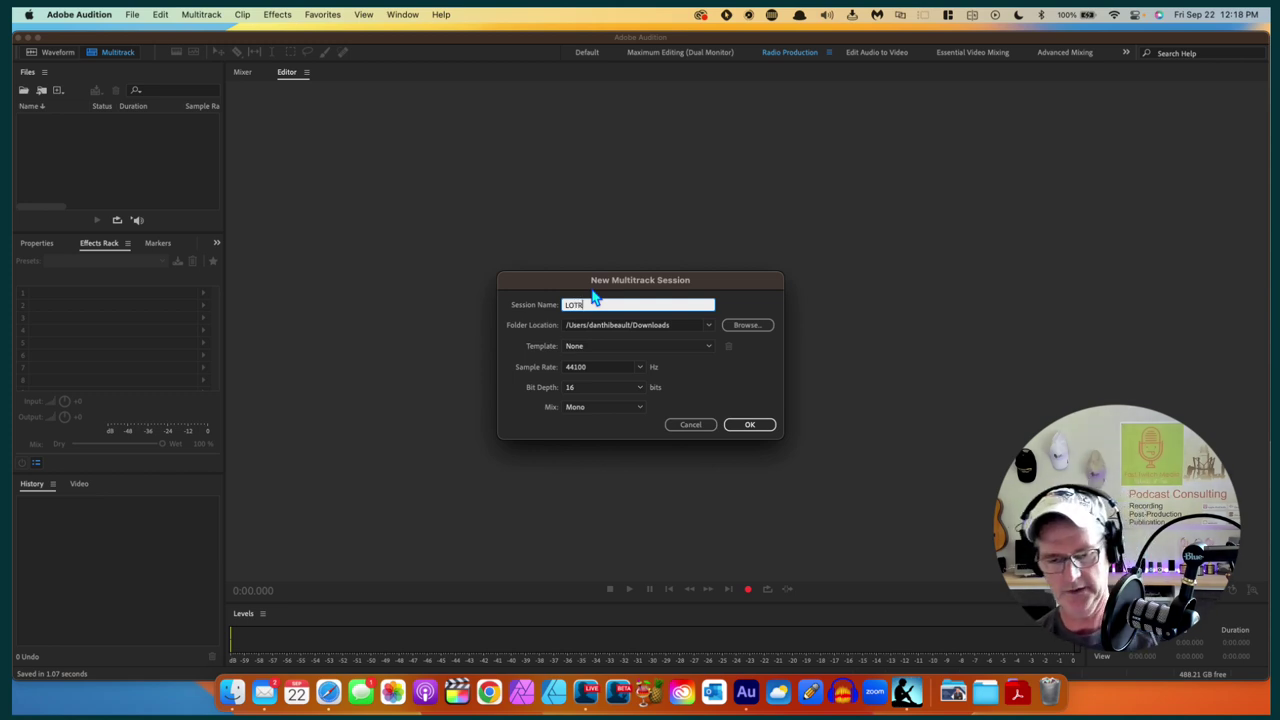
text(2)
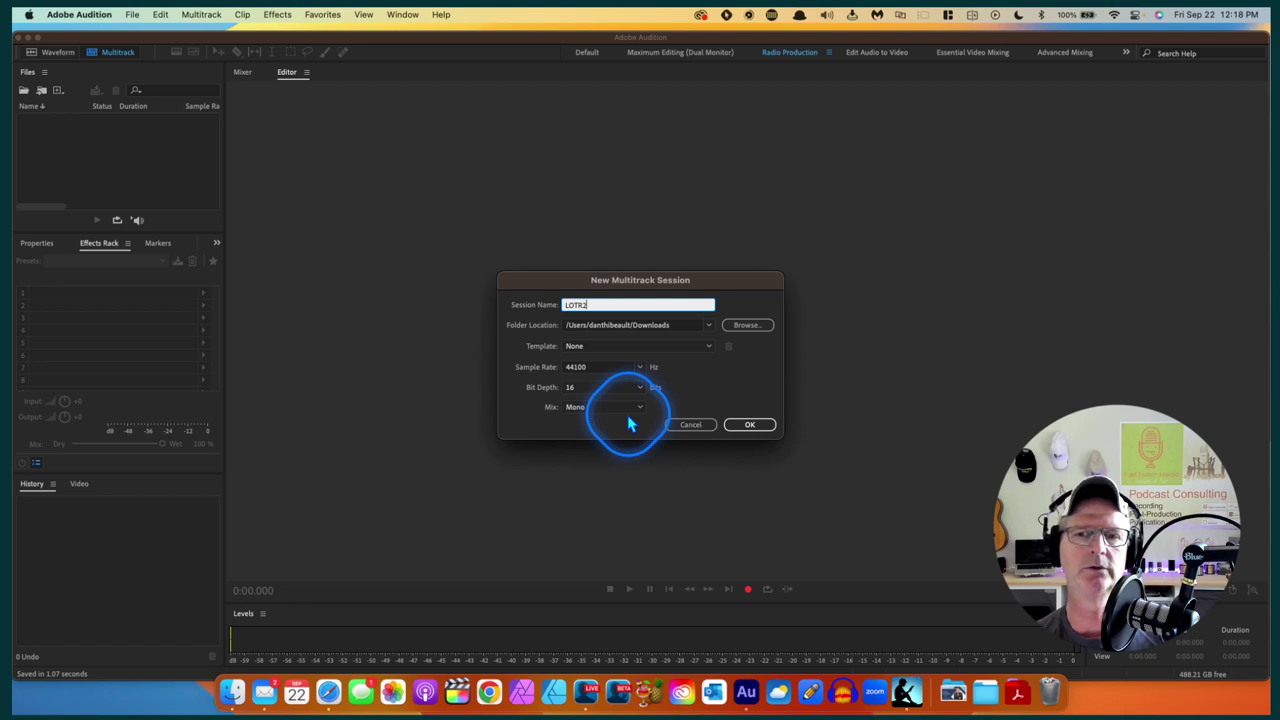
click(752, 426)
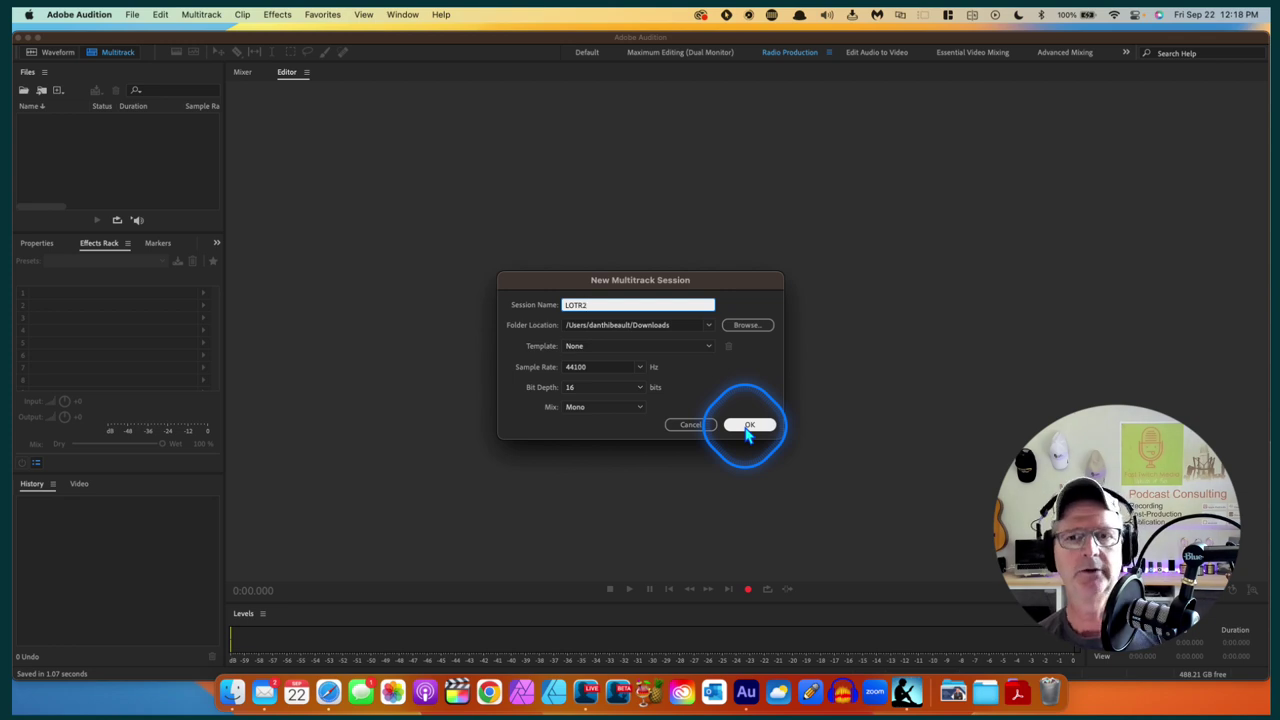
click(748, 427)
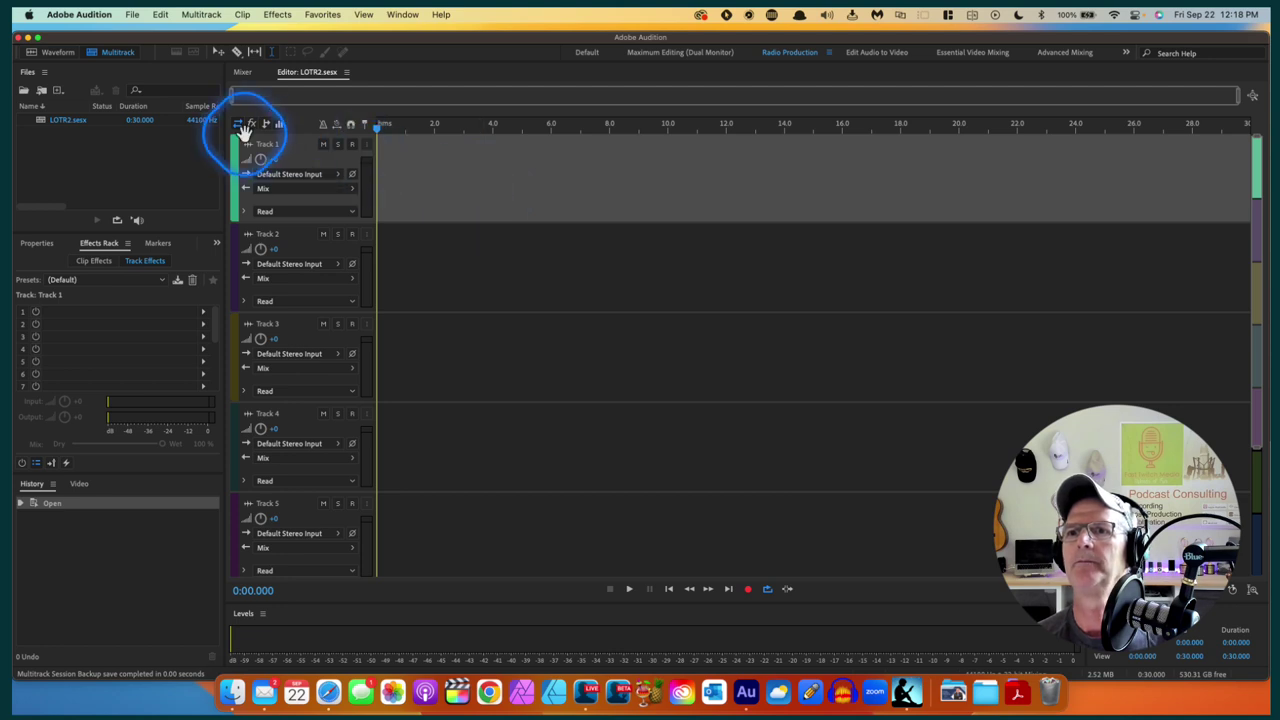
Arm Track 1 for recording and record a test take about 6 seconds long
click(352, 145)
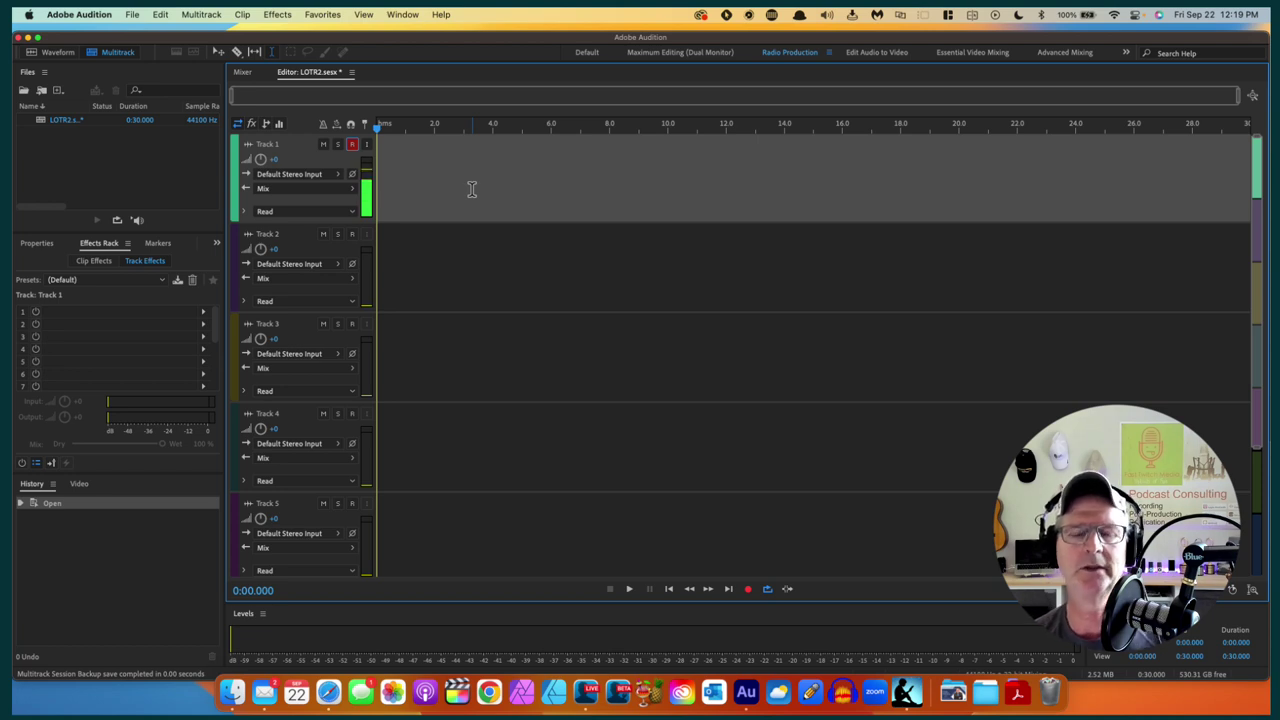
click(479, 235)
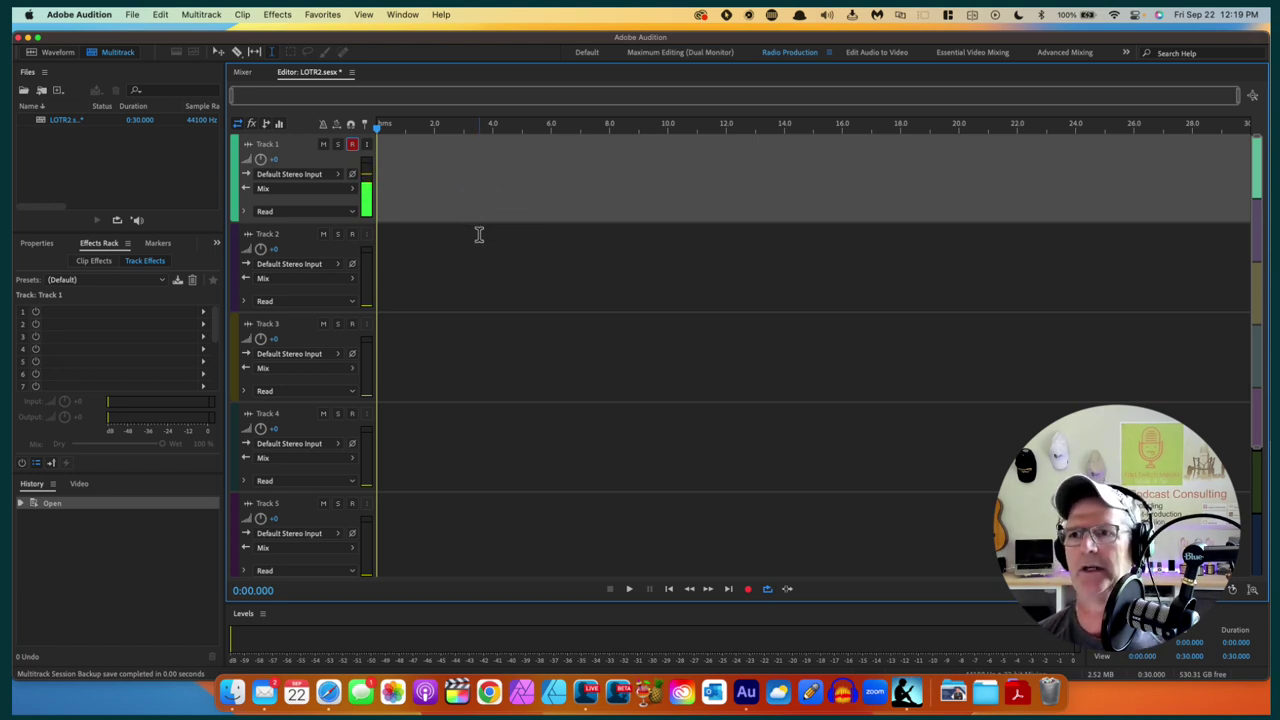
click(451, 170)
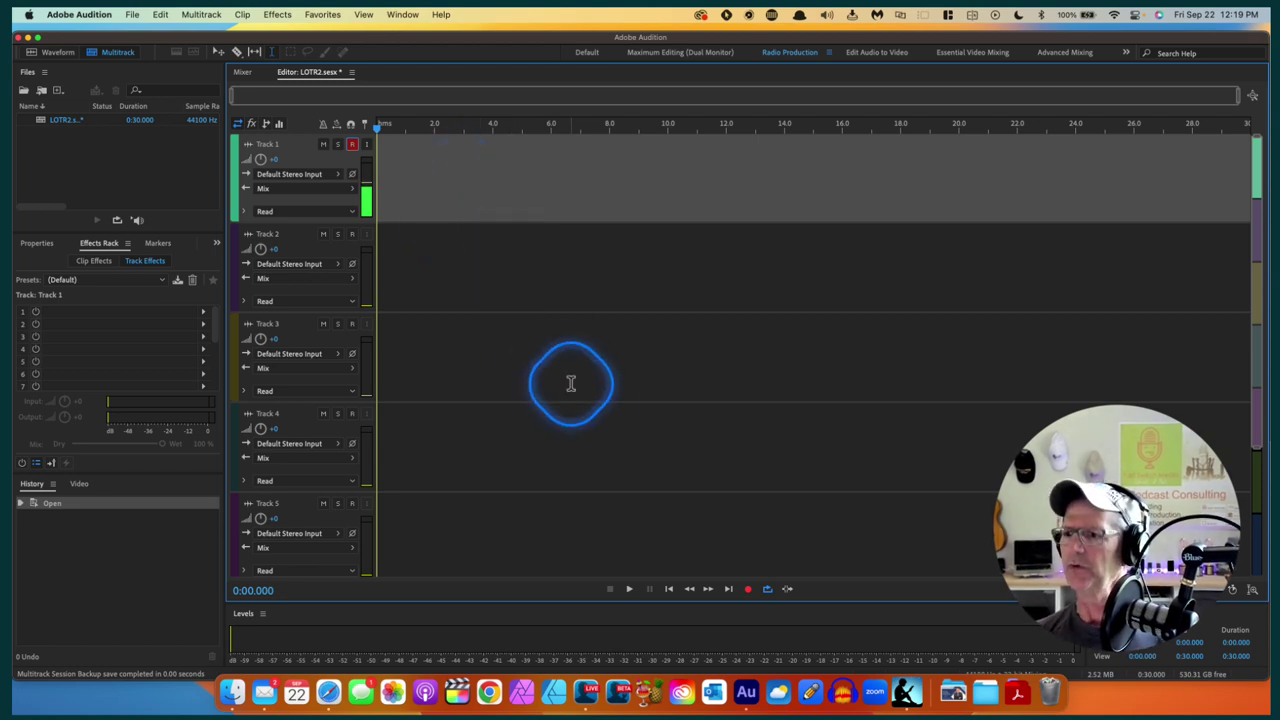
click(750, 594)
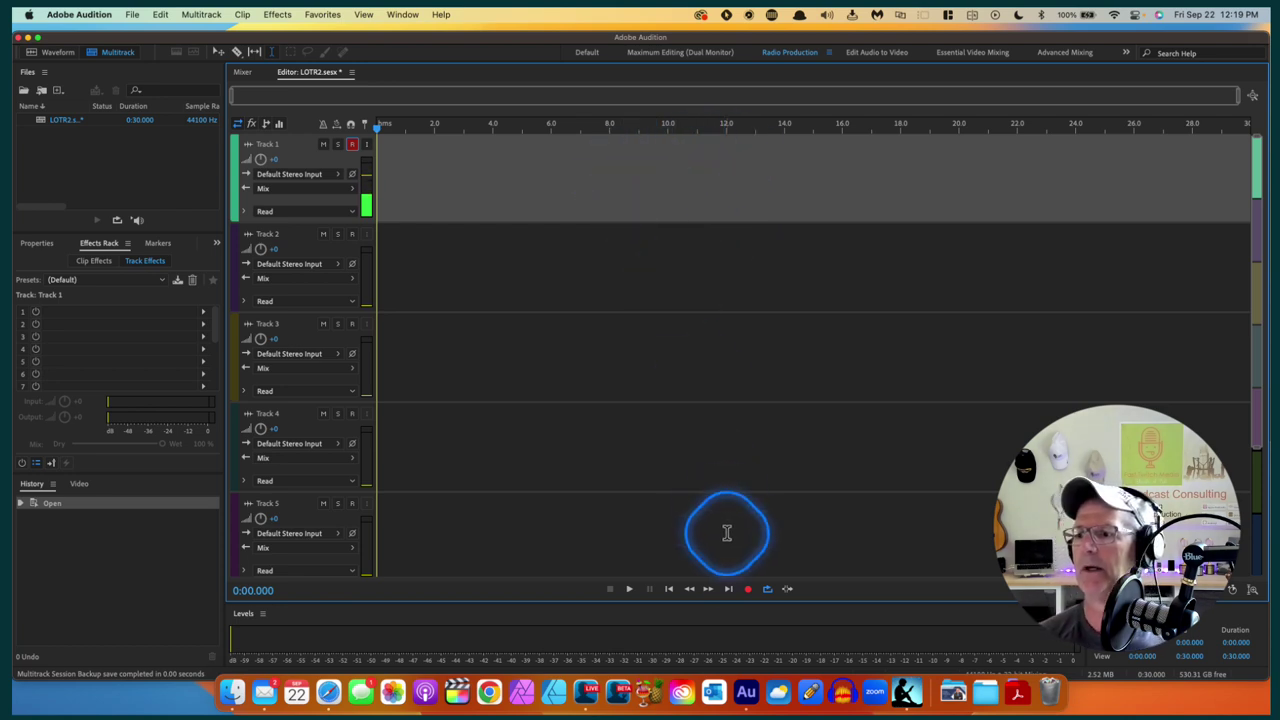
click(750, 591)
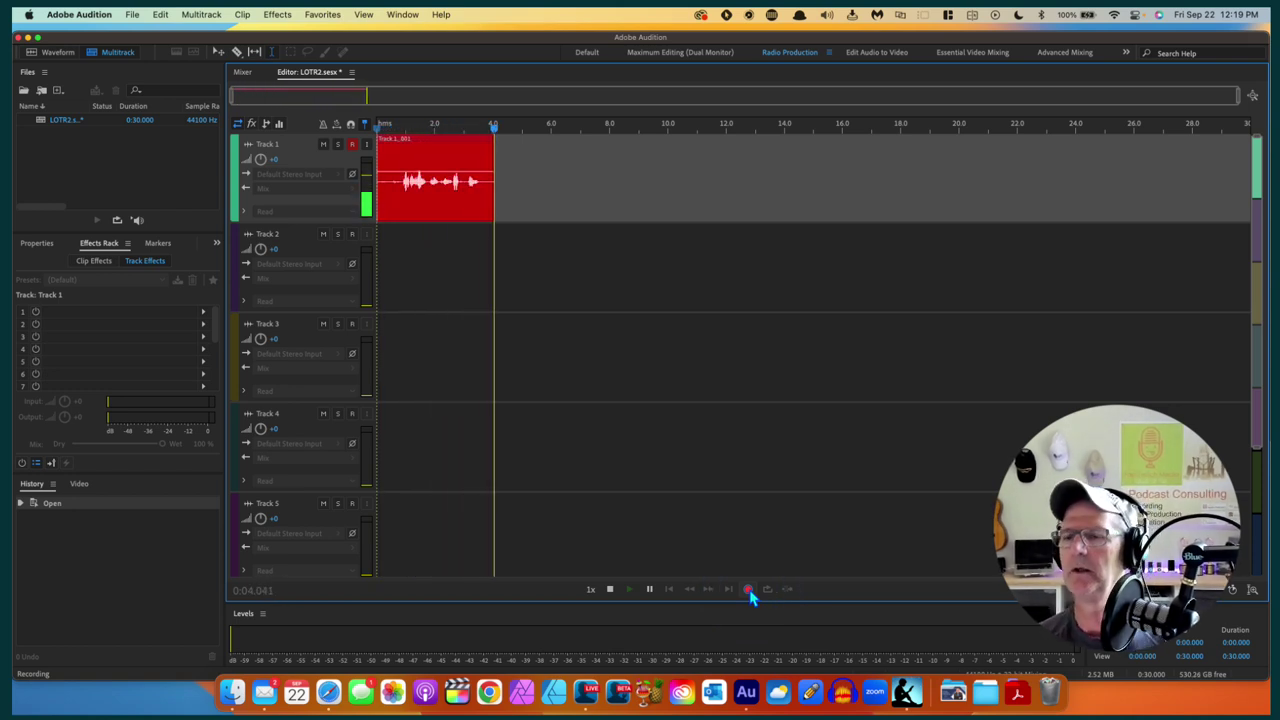
click(632, 598)
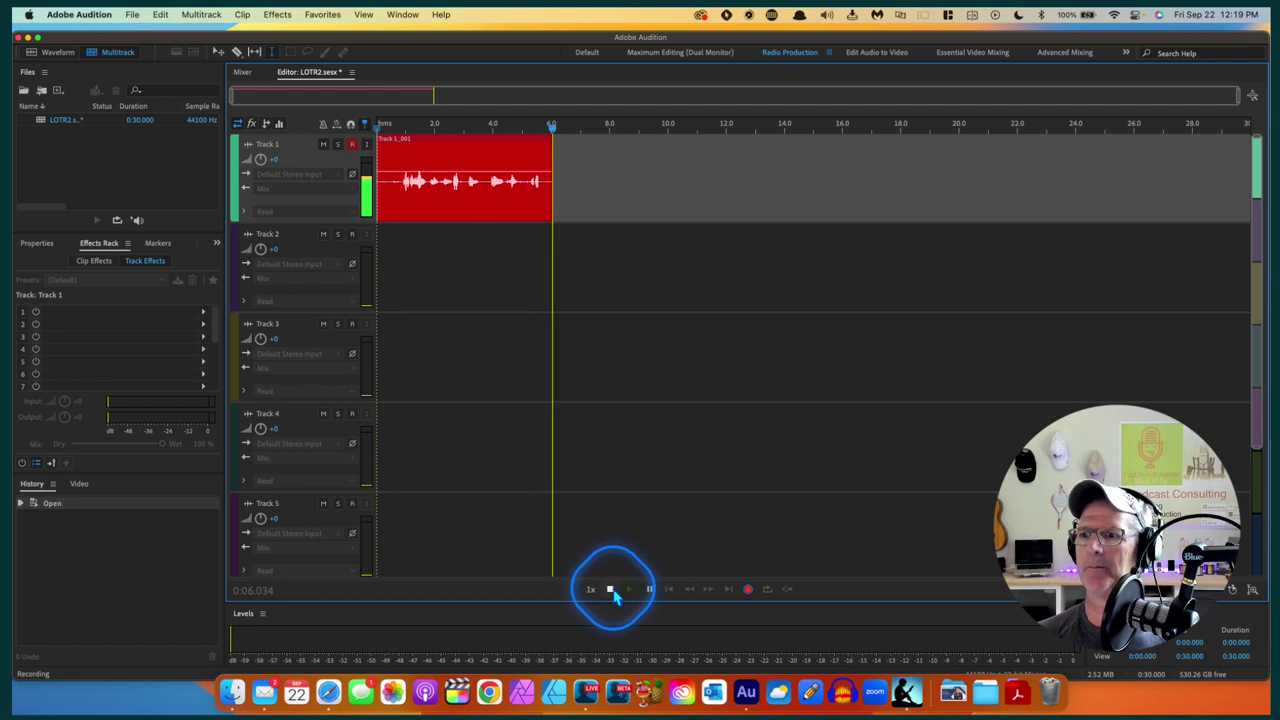
click(611, 592)
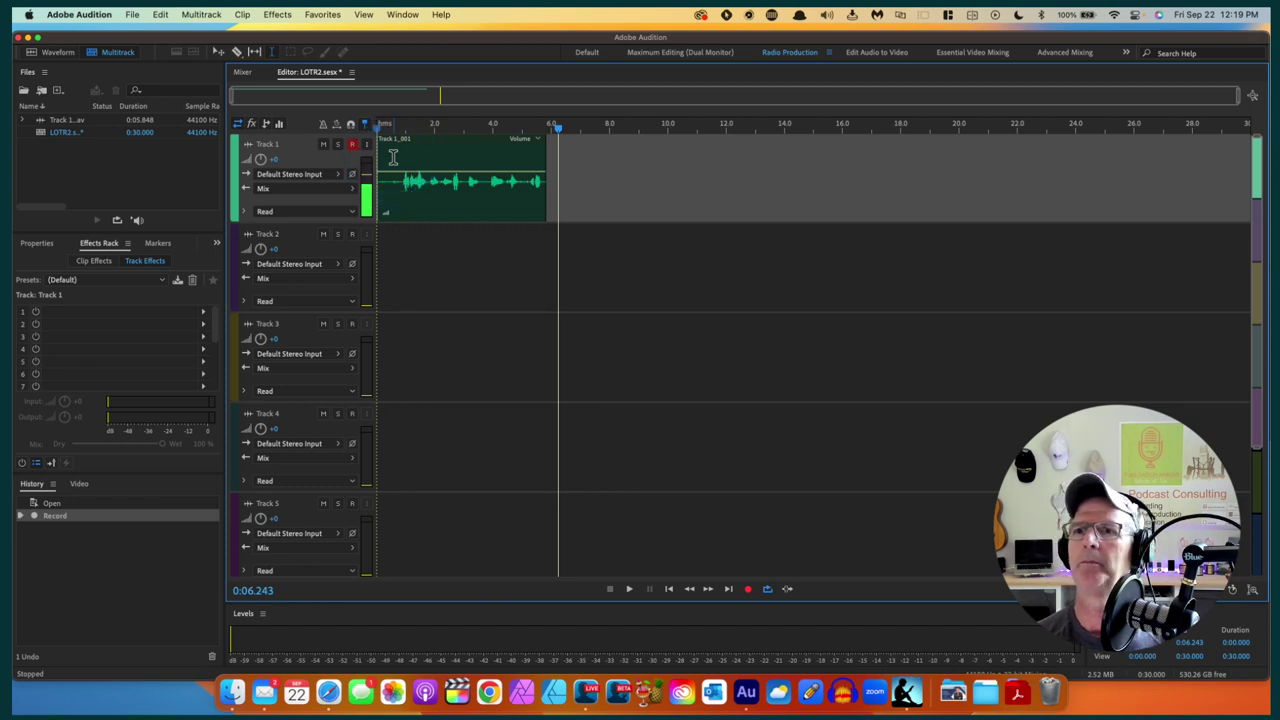
Play back the test recording on Track 1 from near its start, then stop playback
click(392, 156)
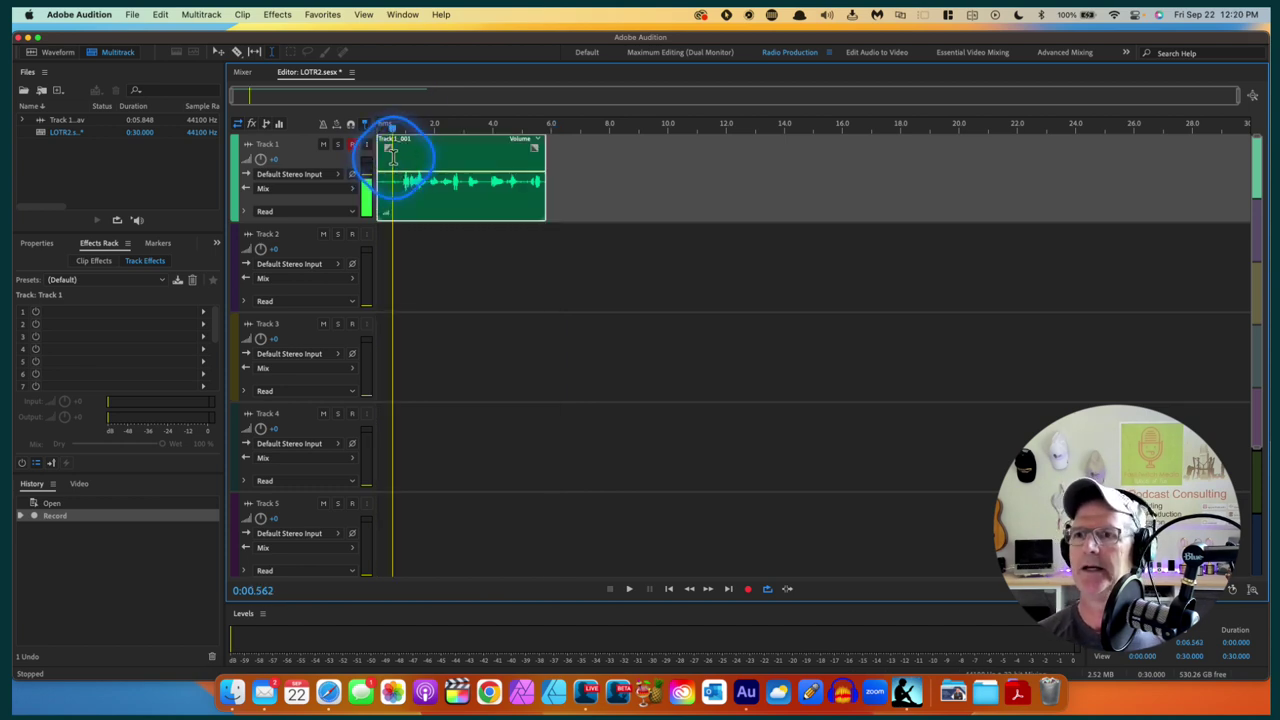
click(270, 55)
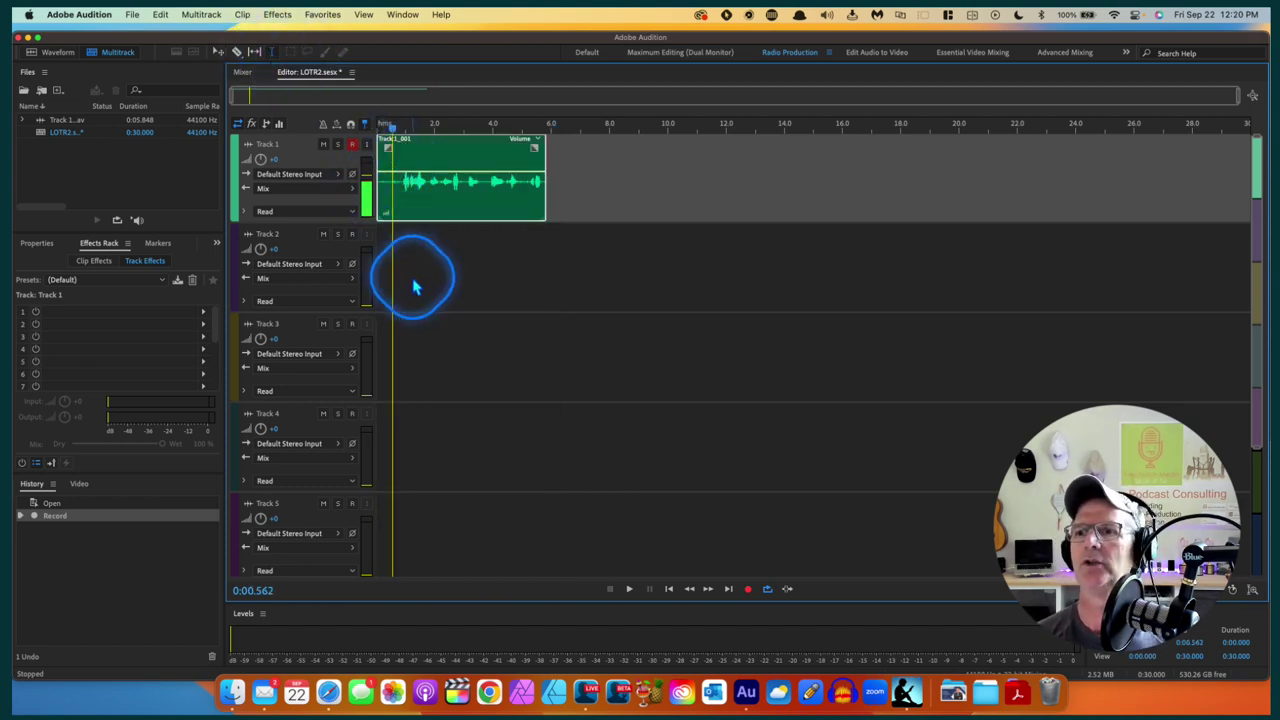
drag(414, 277, 585, 263)
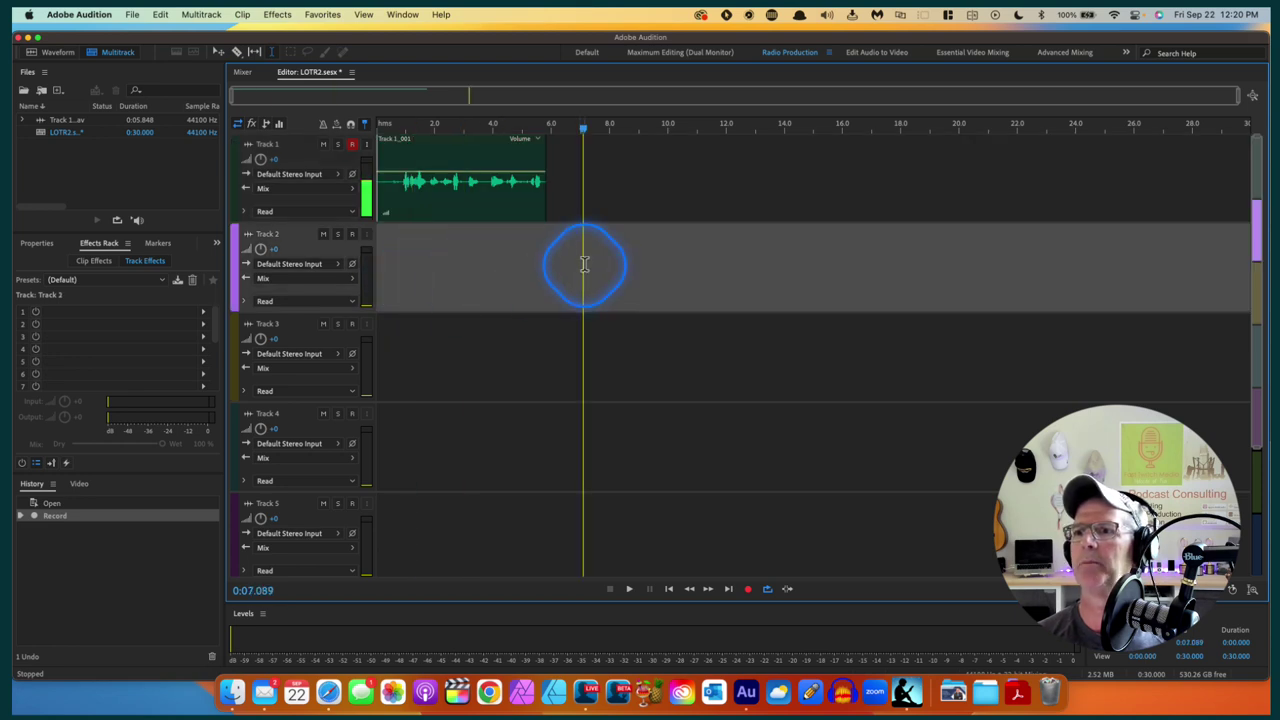
click(396, 264)
key(space)
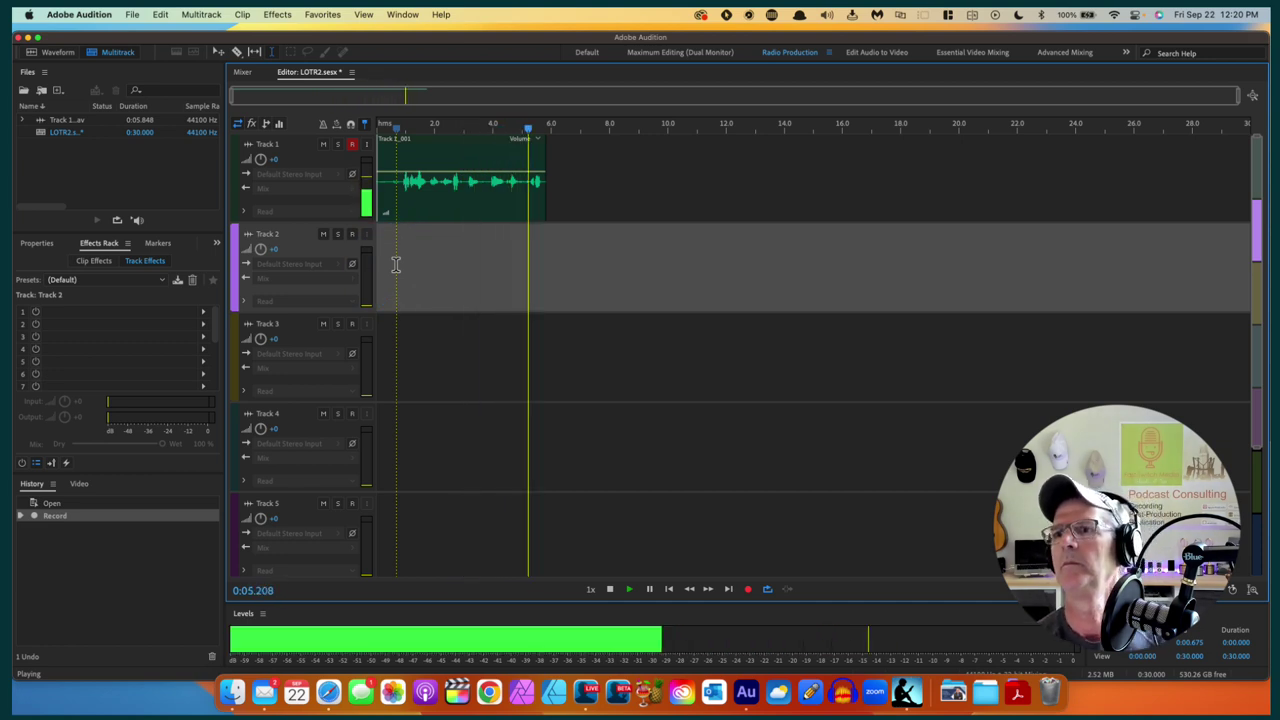
key(space)
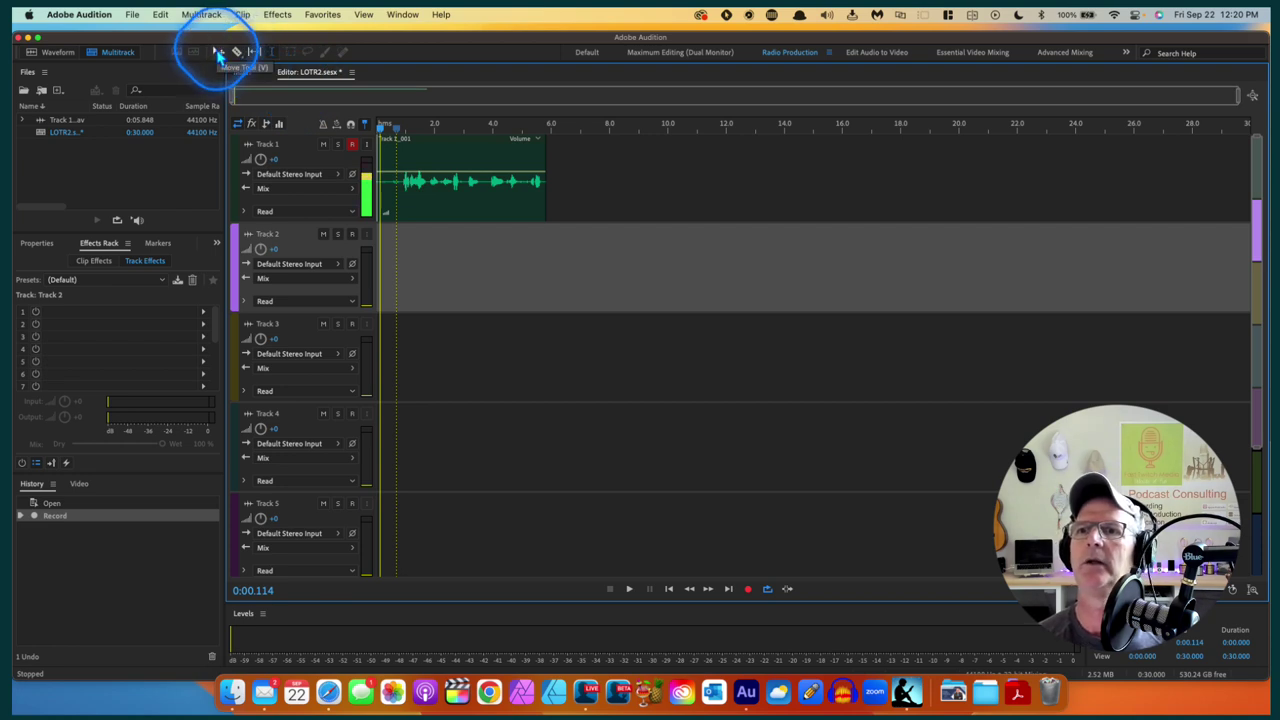
Delete the test clip from Track 1 and record a new voice take about 2 minutes 23 seconds long
click(423, 150)
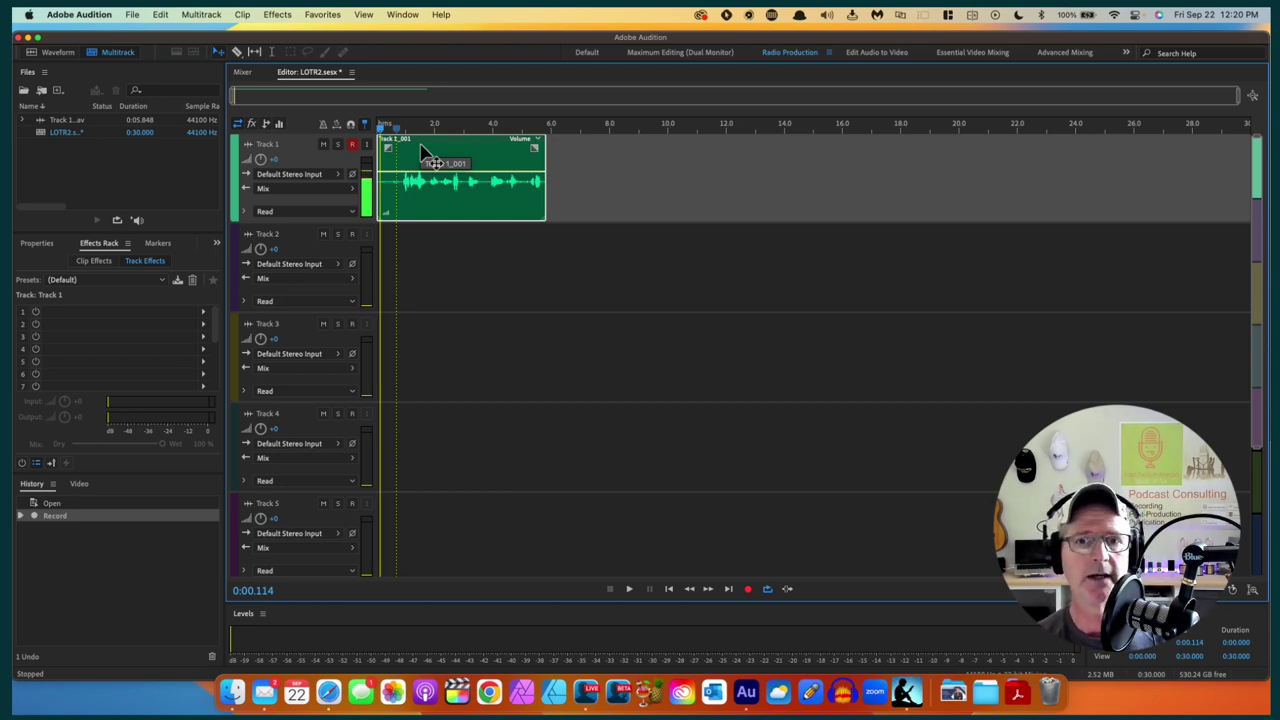
key(Delete)
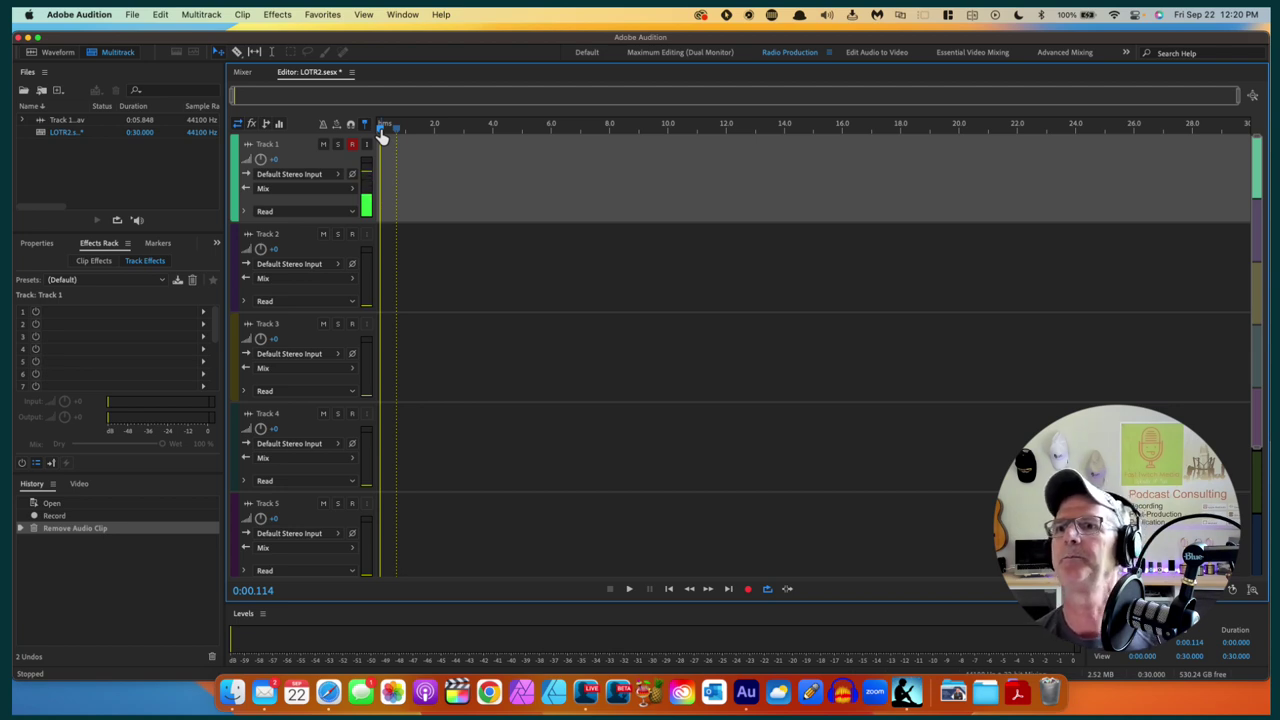
click(748, 590)
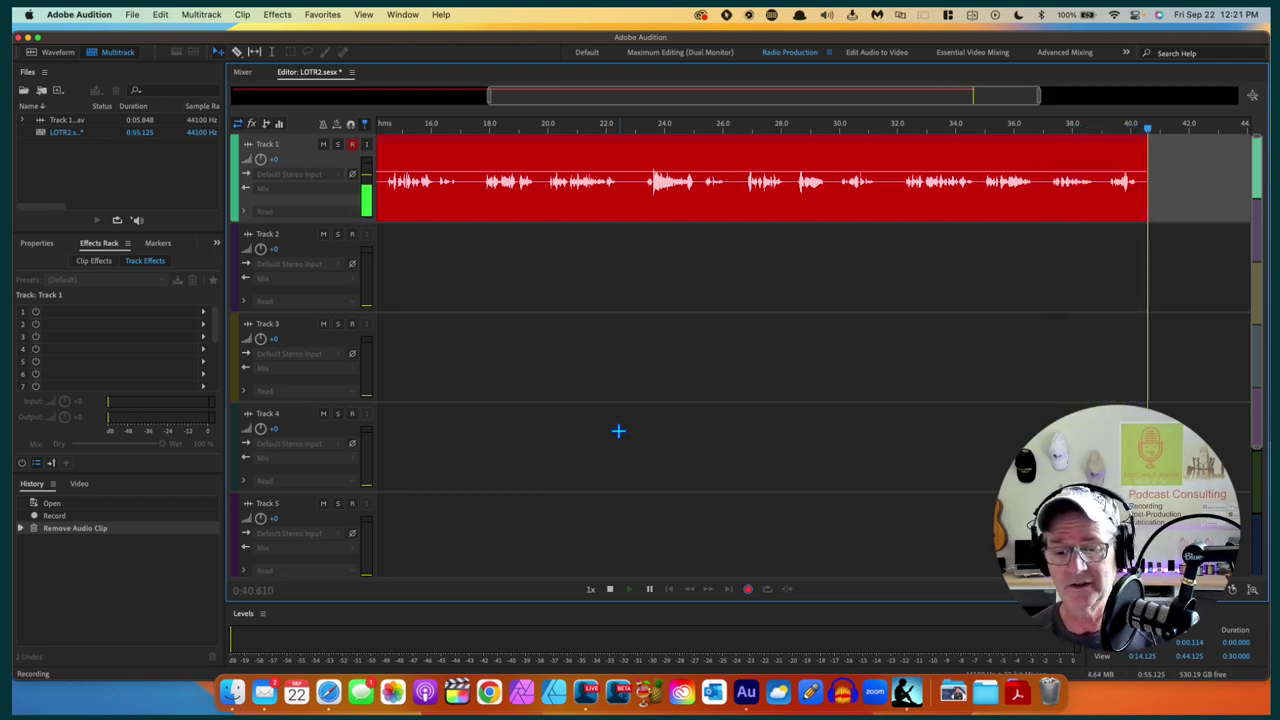
click(600, 500)
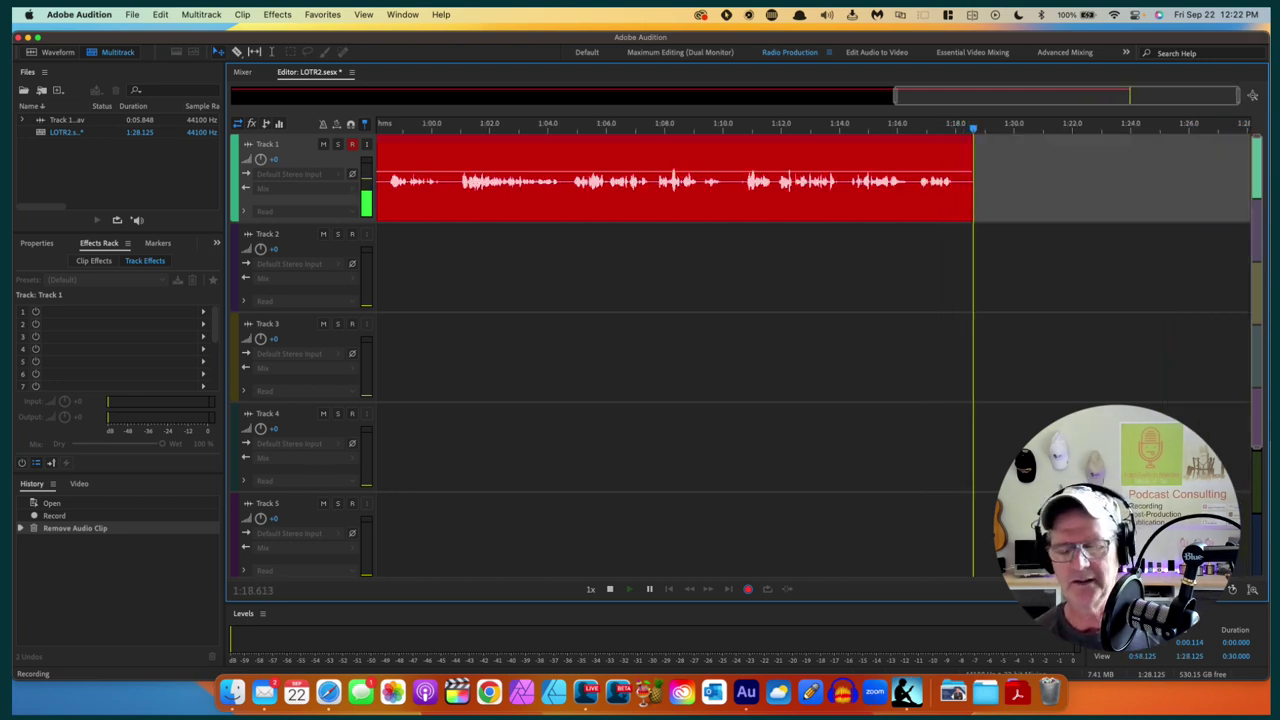
key(space)
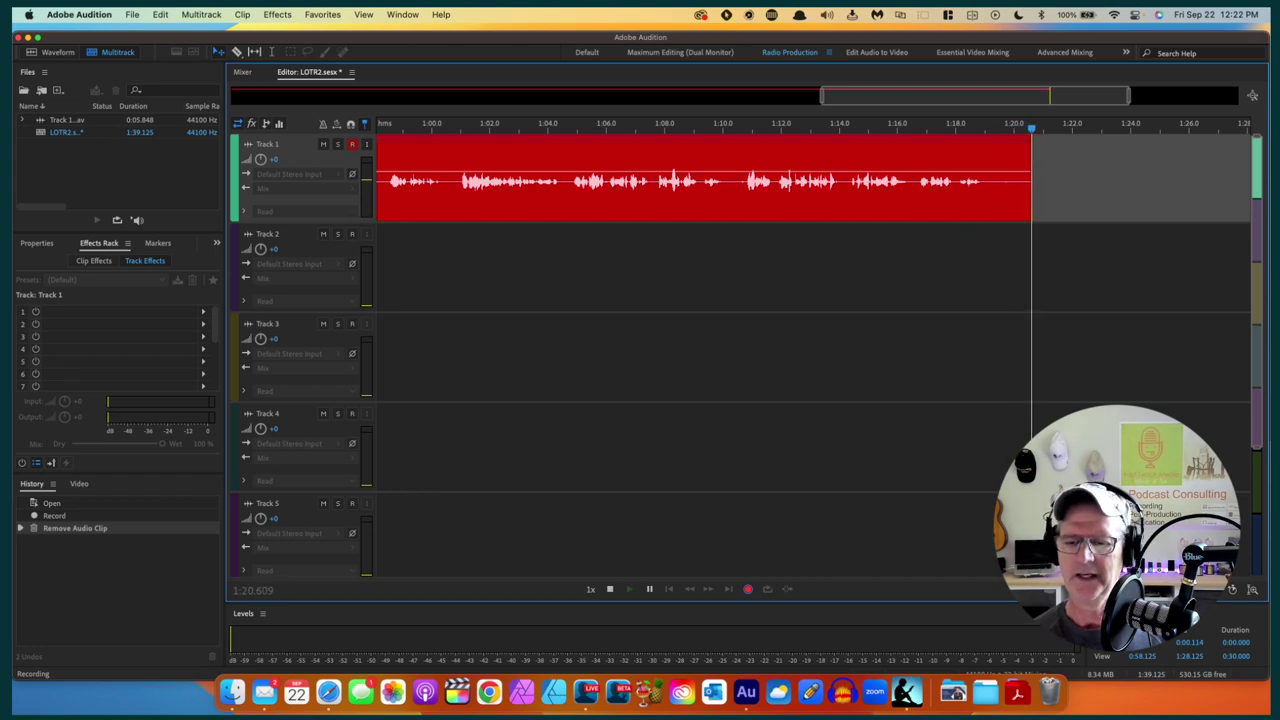
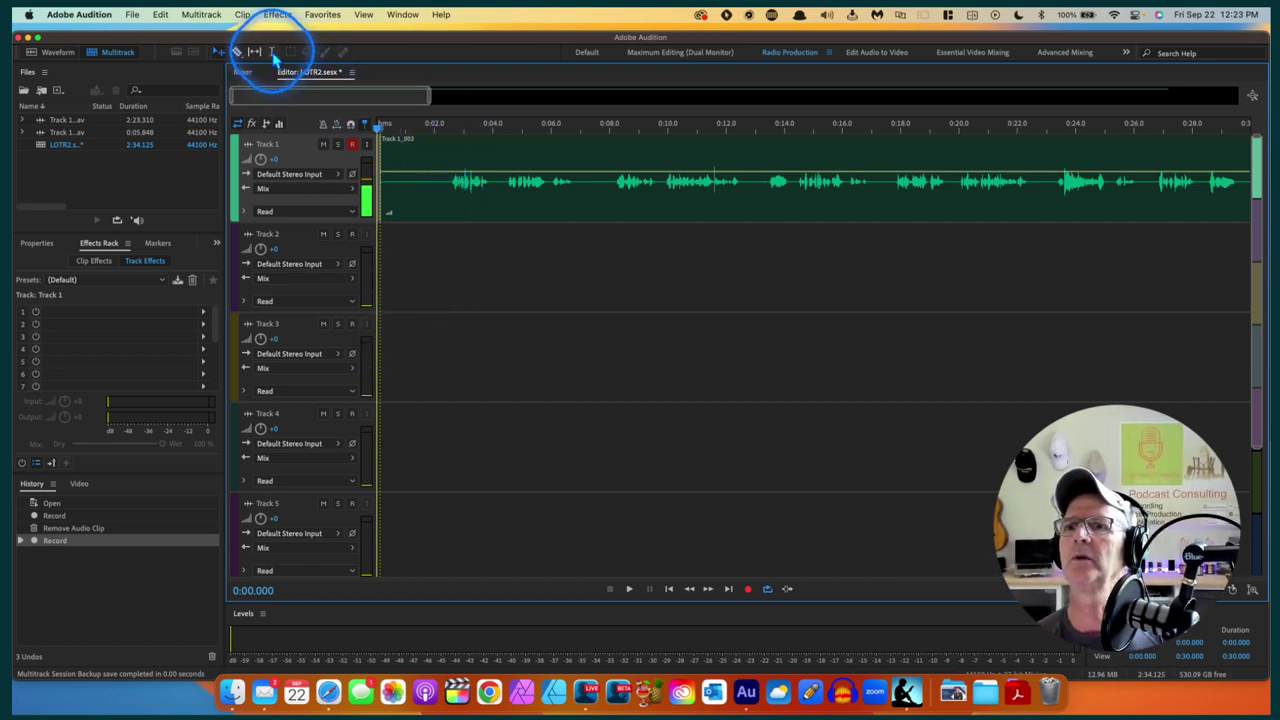
Play back the new Track 1 recording from about the 2.3-second mark
click(443, 260)
key(space)
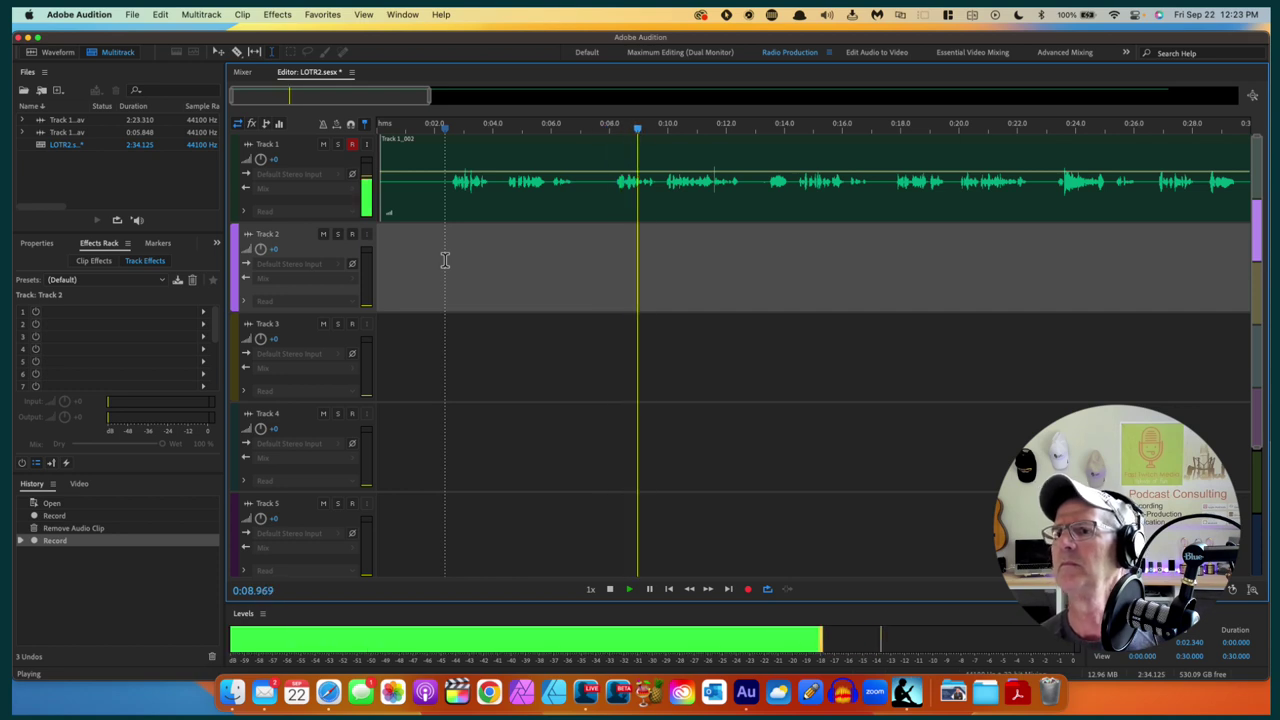
click(480, 297)
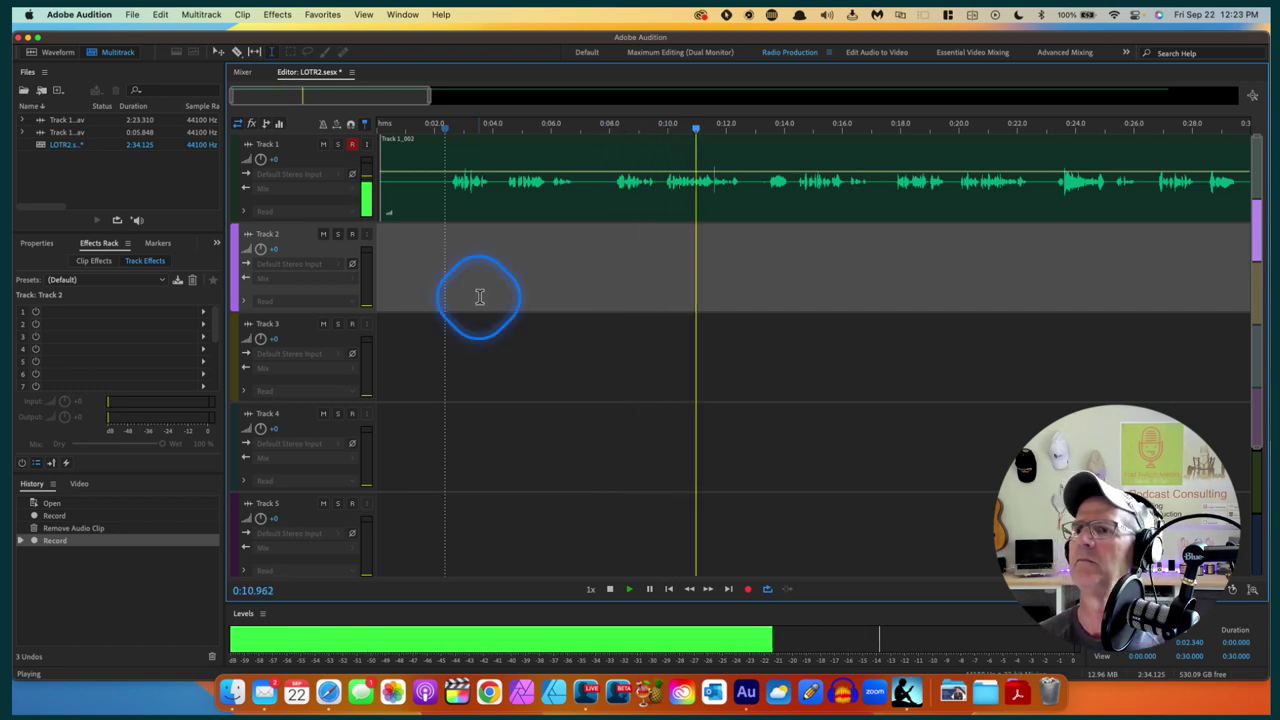
Stop the running playback, replay the Track 1 recording from about the 2.9-second mark, and stop again
key(space)
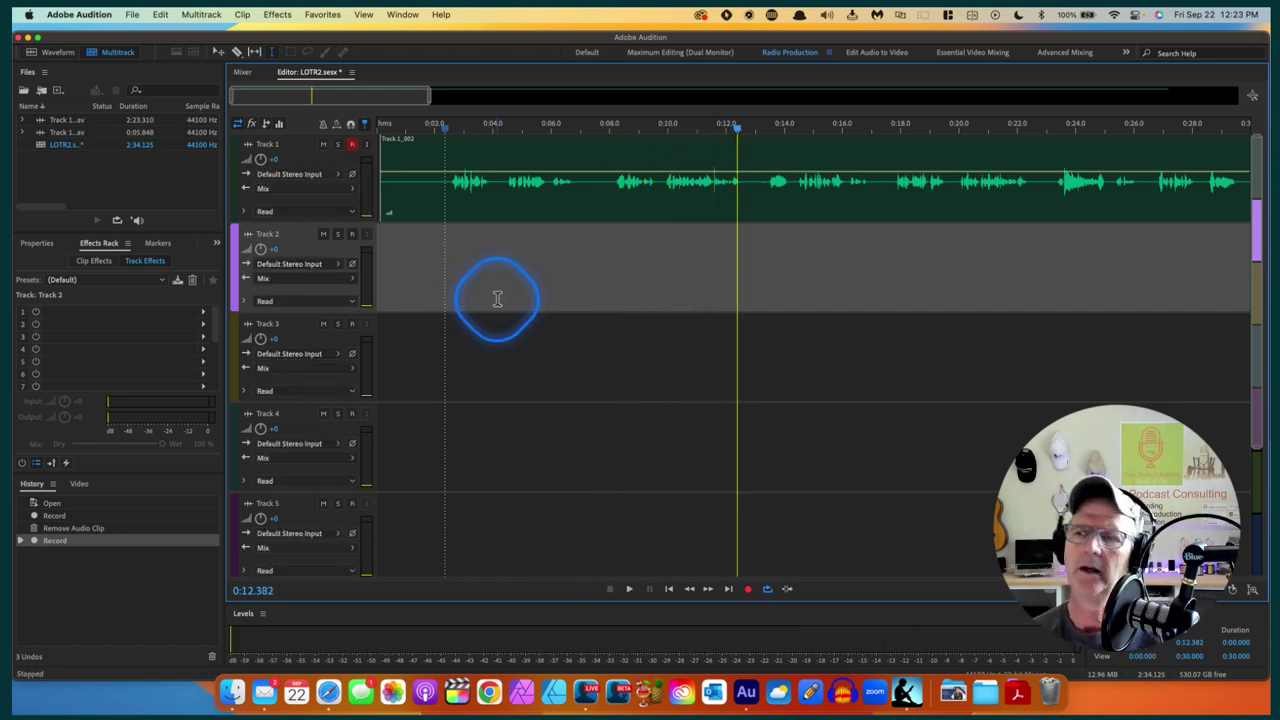
click(461, 165)
key(space)
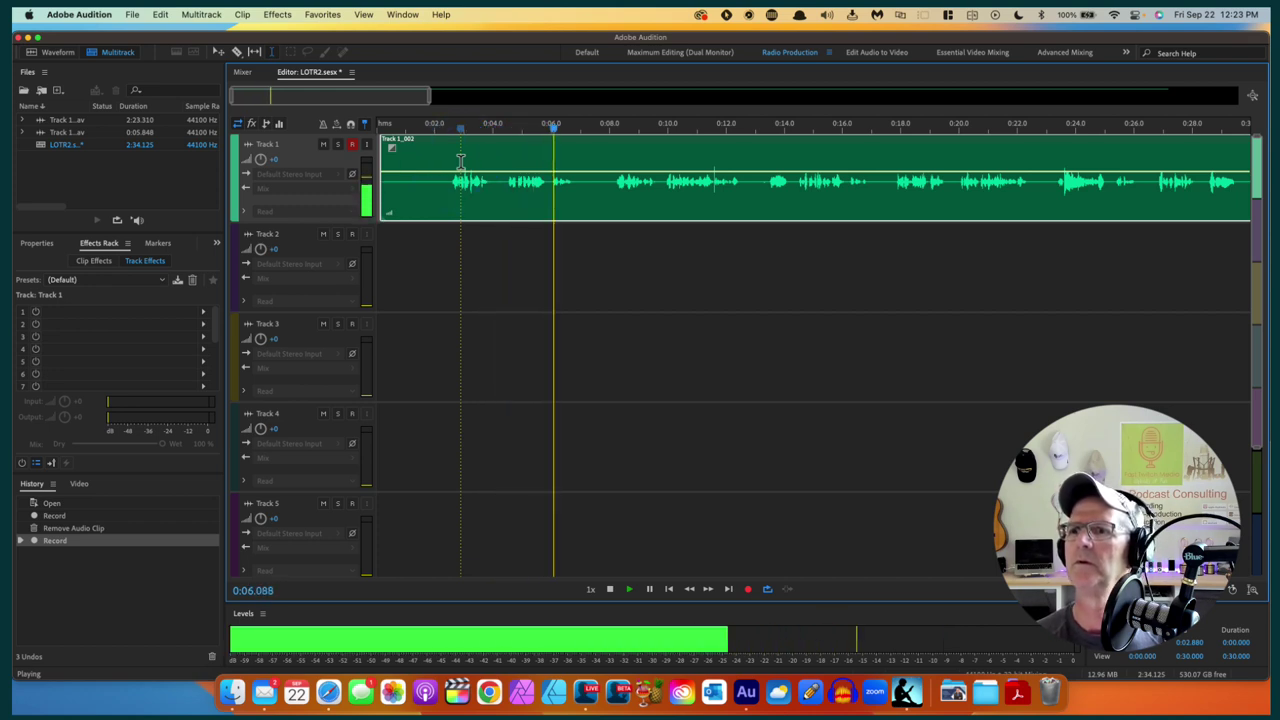
key(space)
click(514, 200)
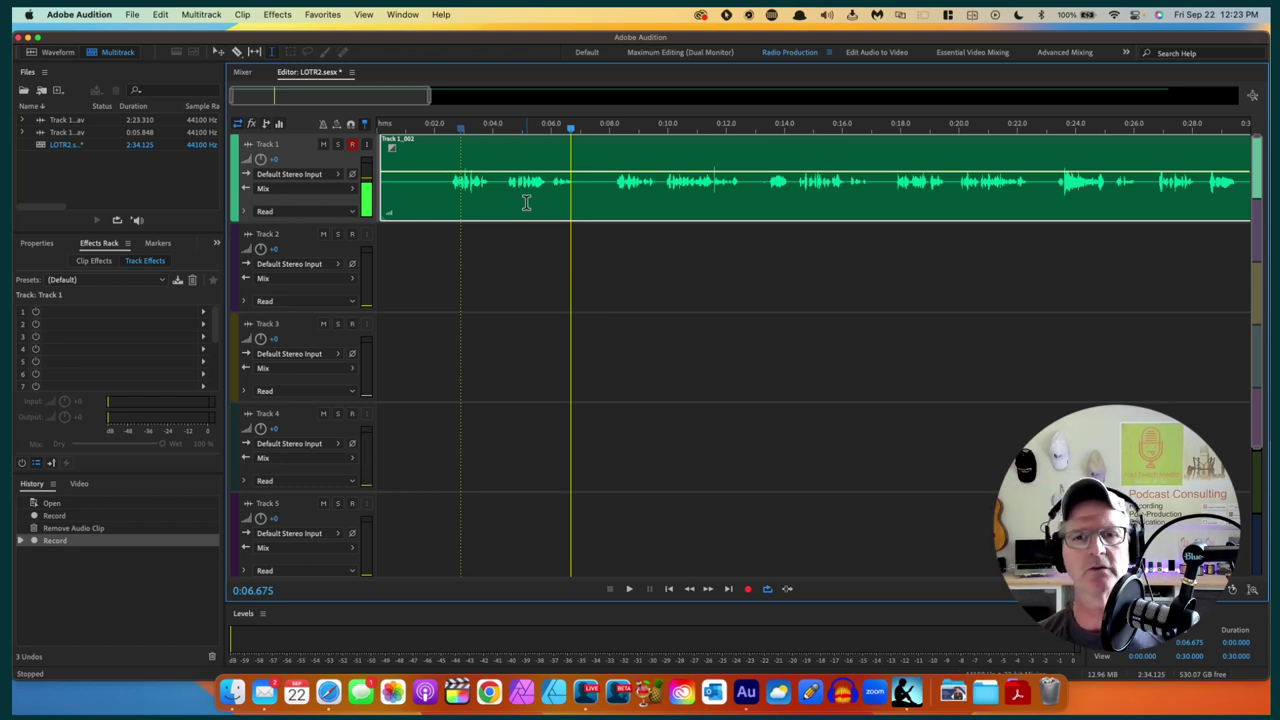
click(500, 249)
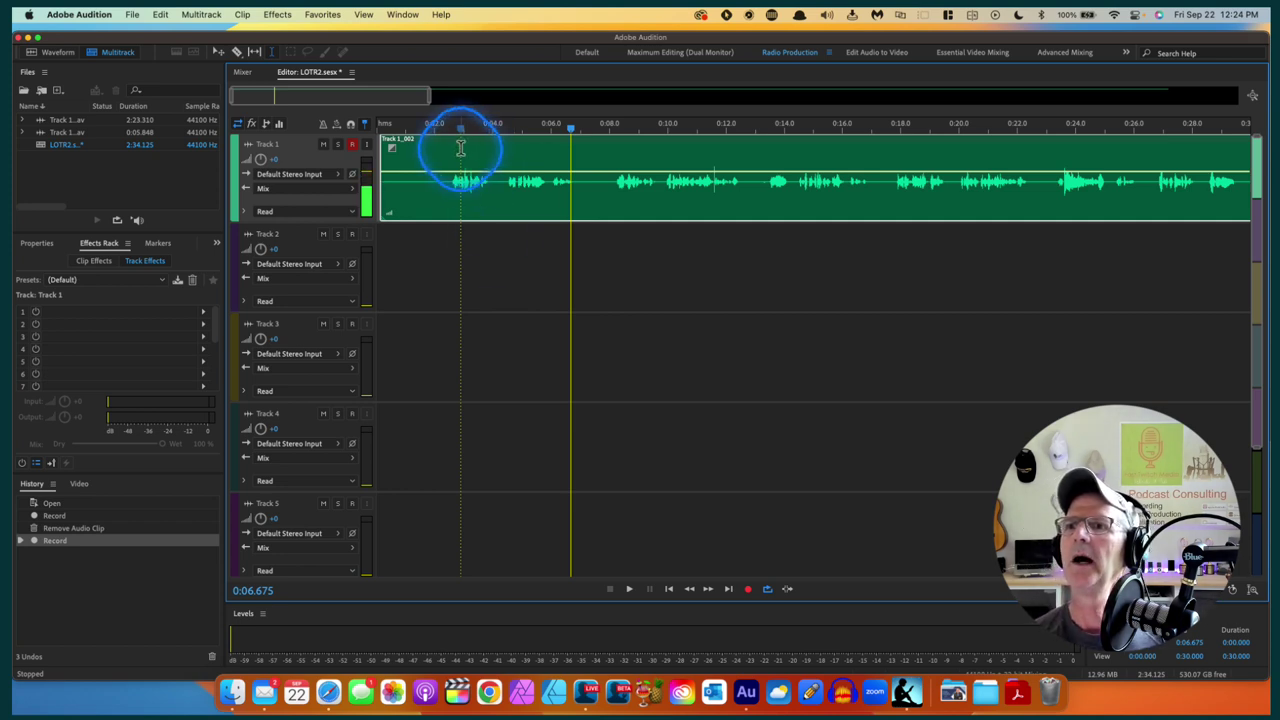
Show the Track 1 recording in the waveform editor and open the Dynamics effect with only the Compressor enabled
click(48, 56)
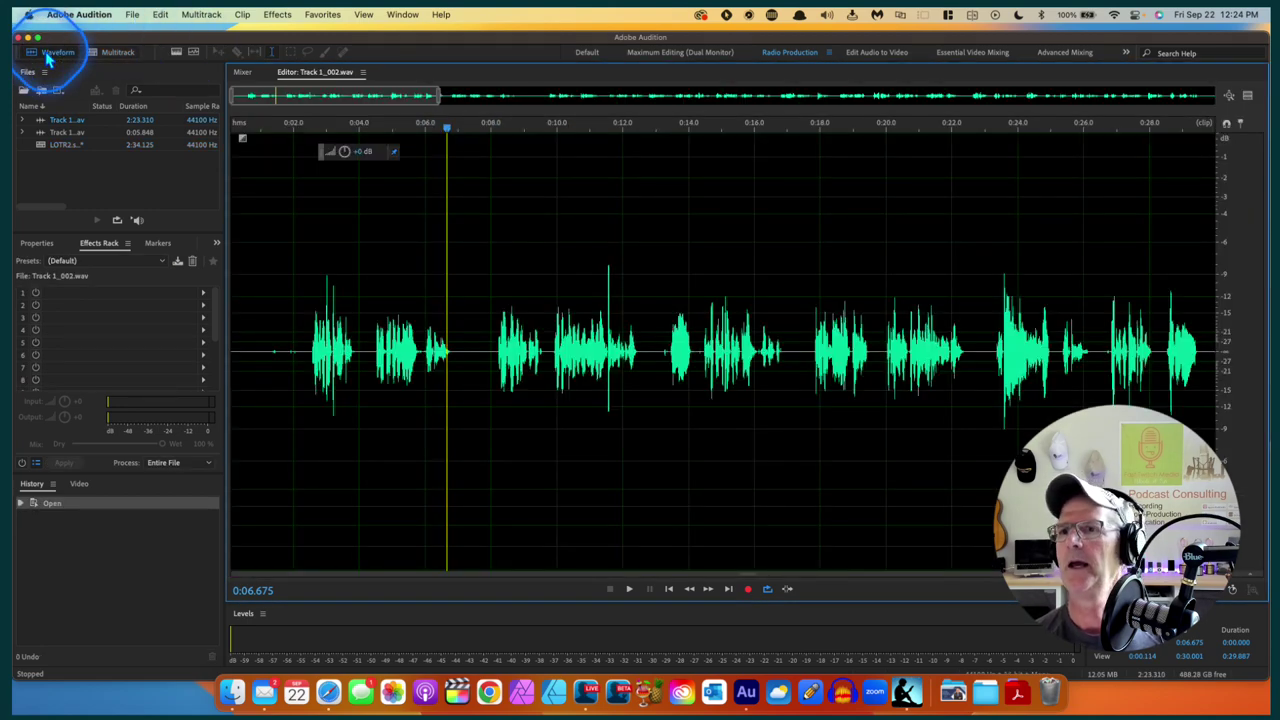
click(278, 14)
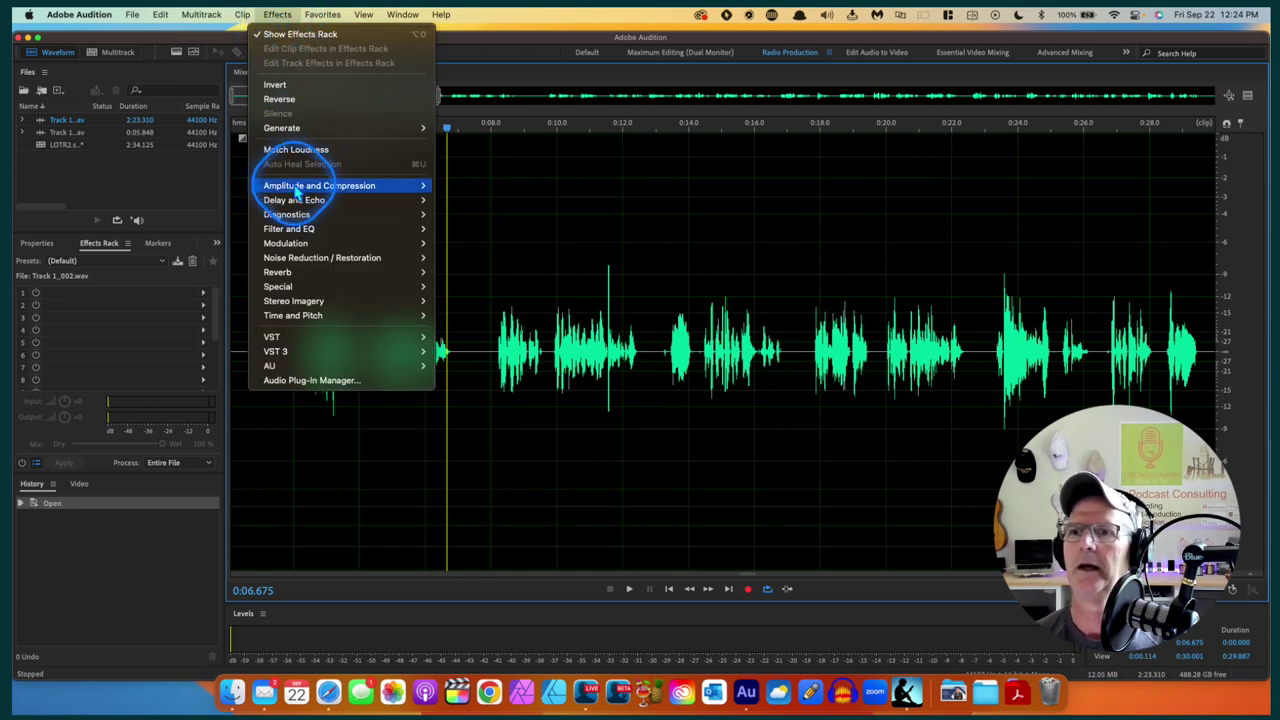
mouse_move(296, 192)
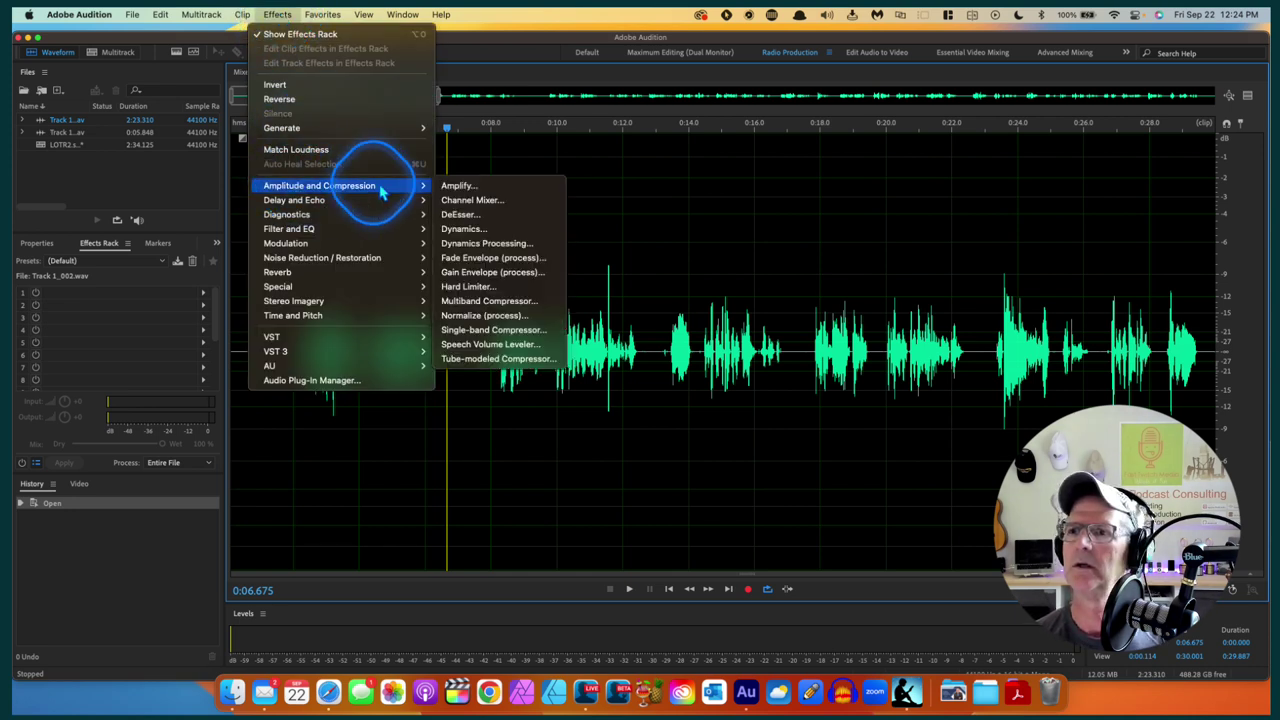
click(460, 229)
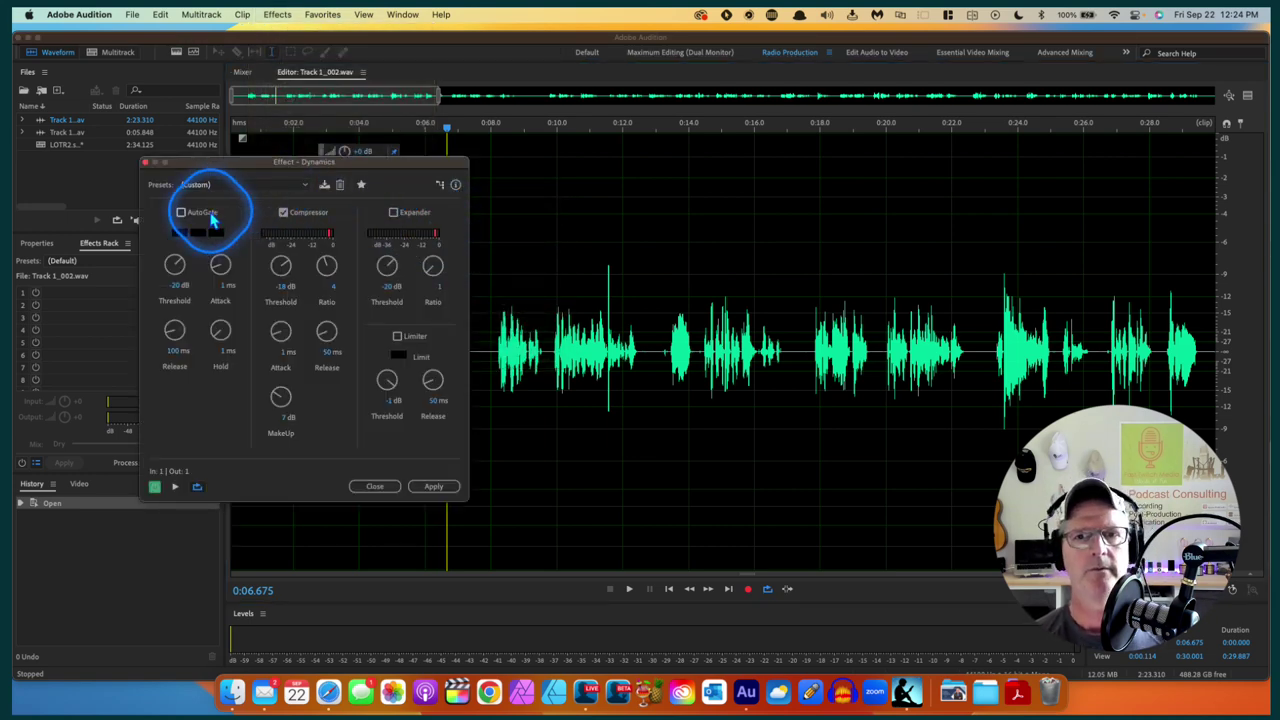
click(284, 218)
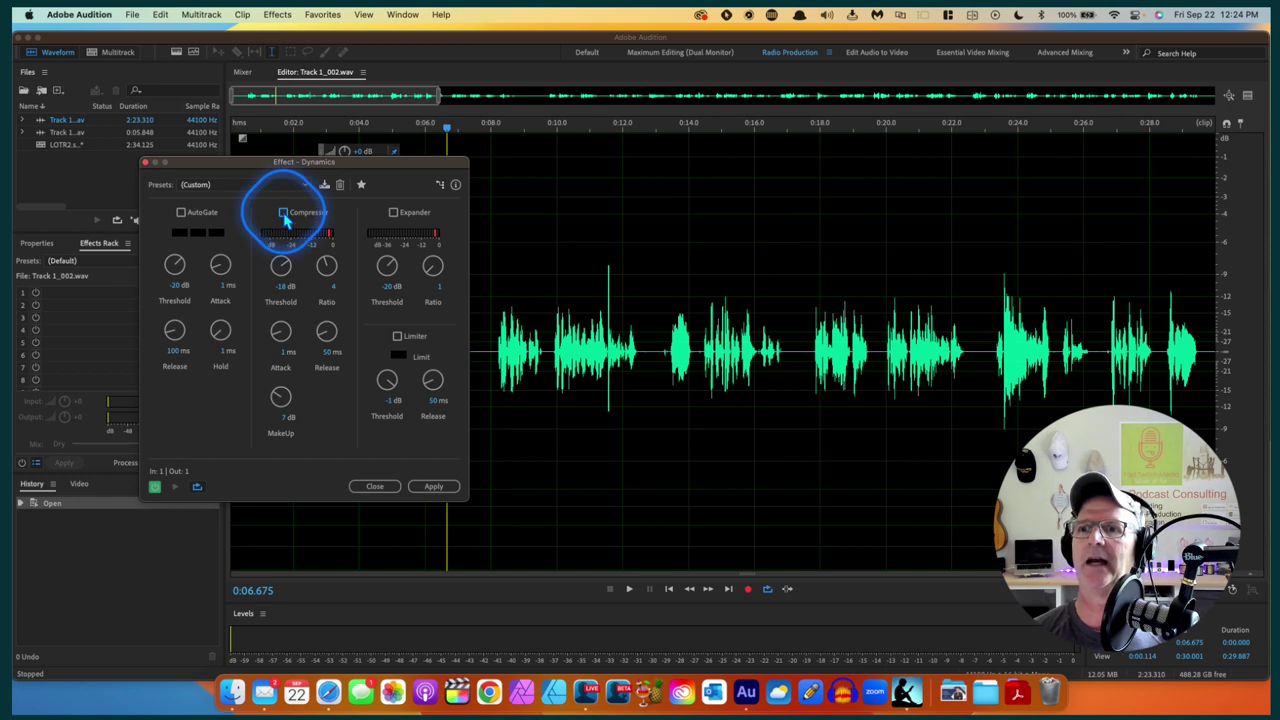
click(284, 216)
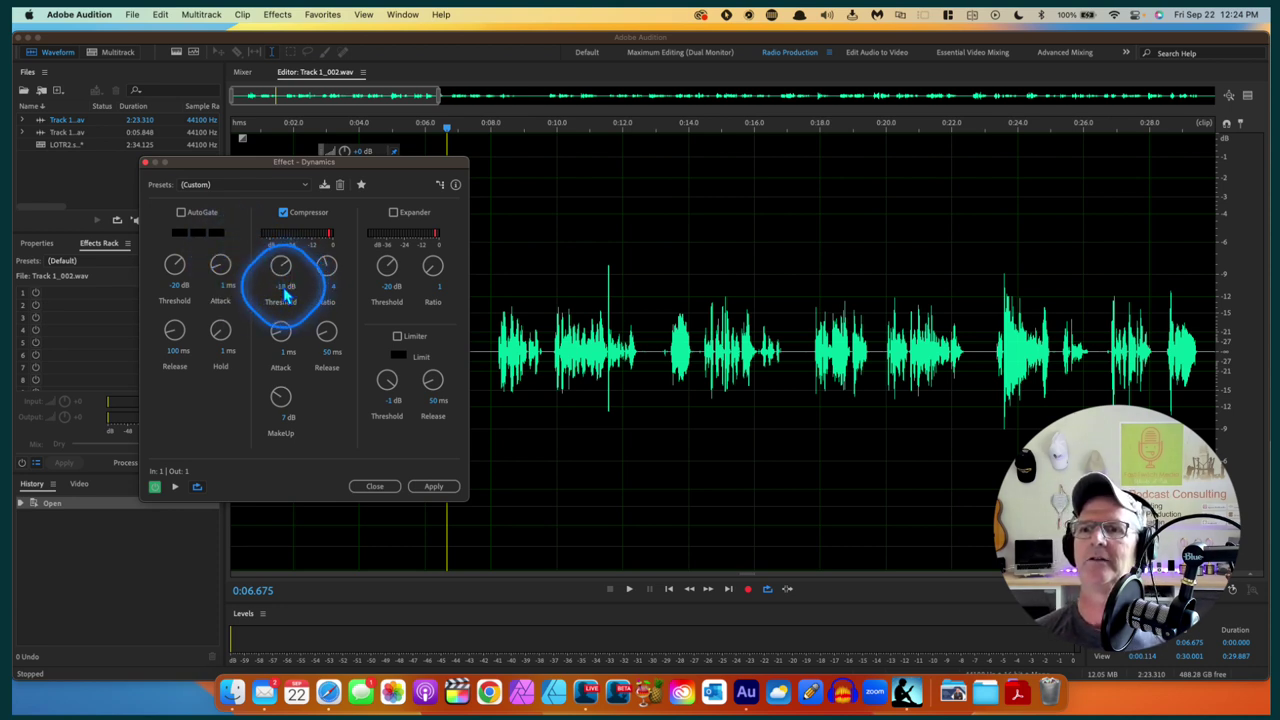
Set the compressor's threshold to -18 dB and its ratio to 4
drag(285, 290, 289, 306)
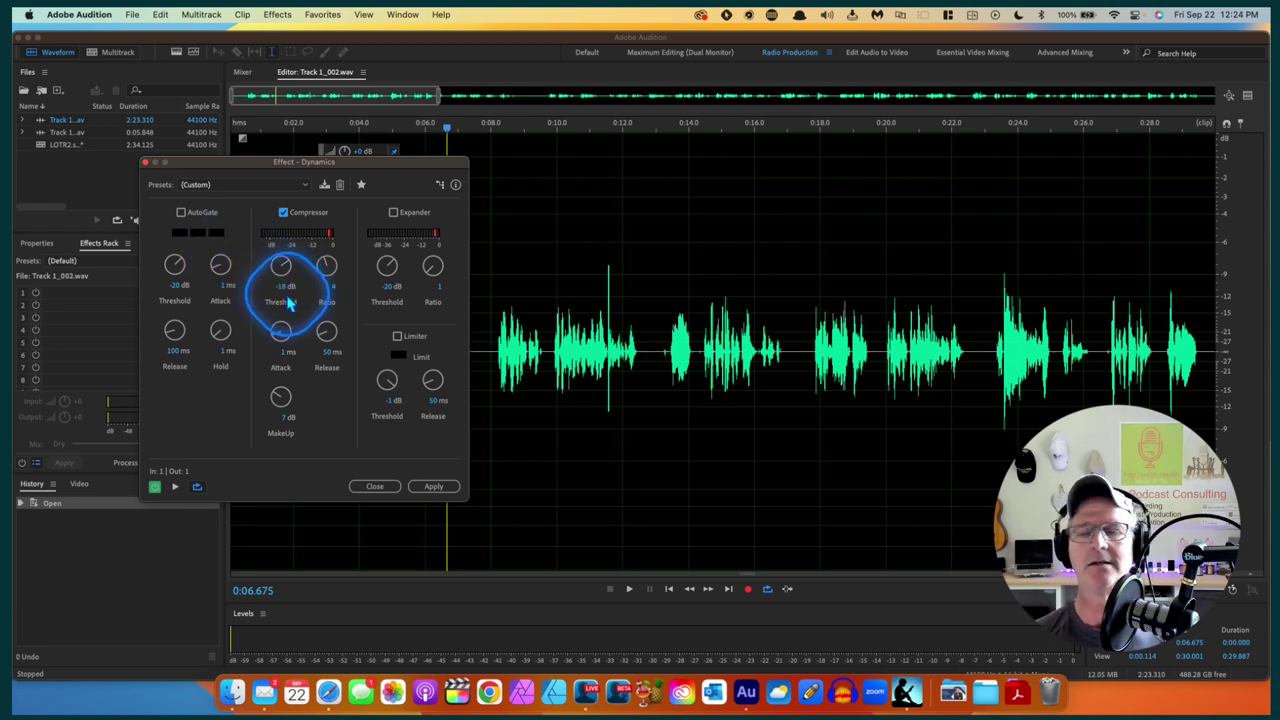
mouse_move(287, 263)
mouse_down()
mouse_move(268, 257)
mouse_move(285, 265)
mouse_up()
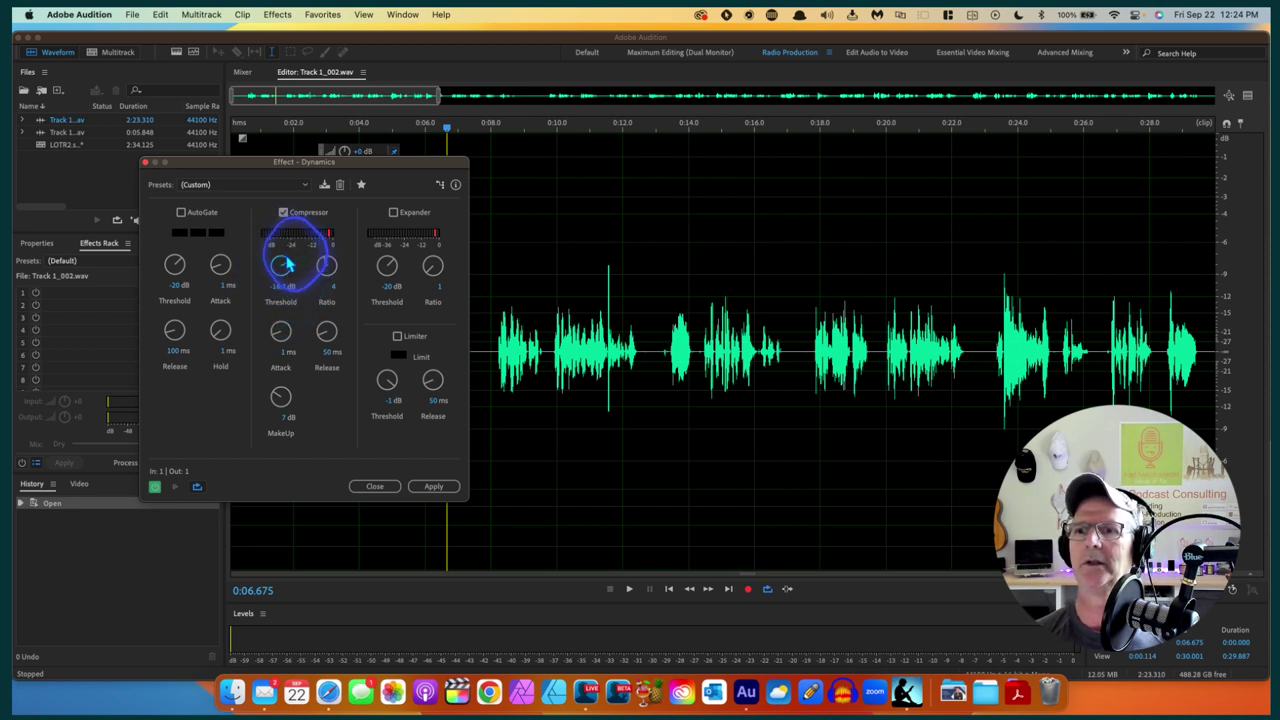
click(280, 286)
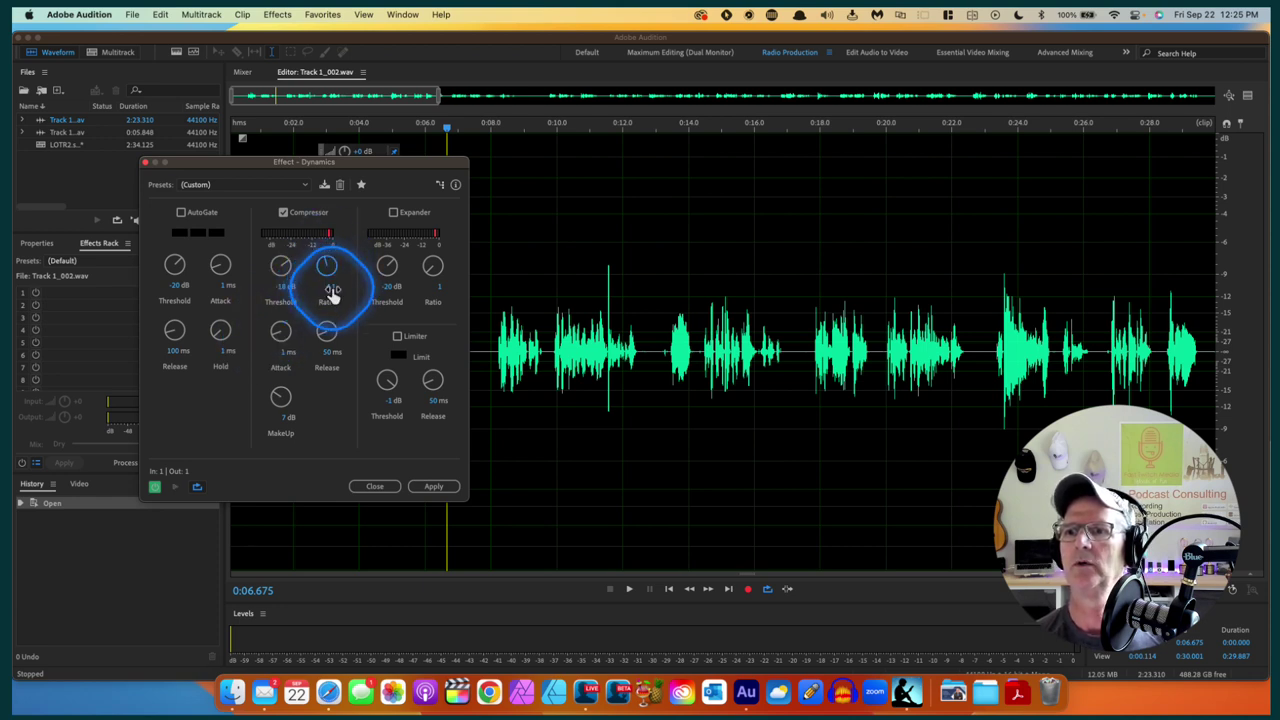
click(331, 289)
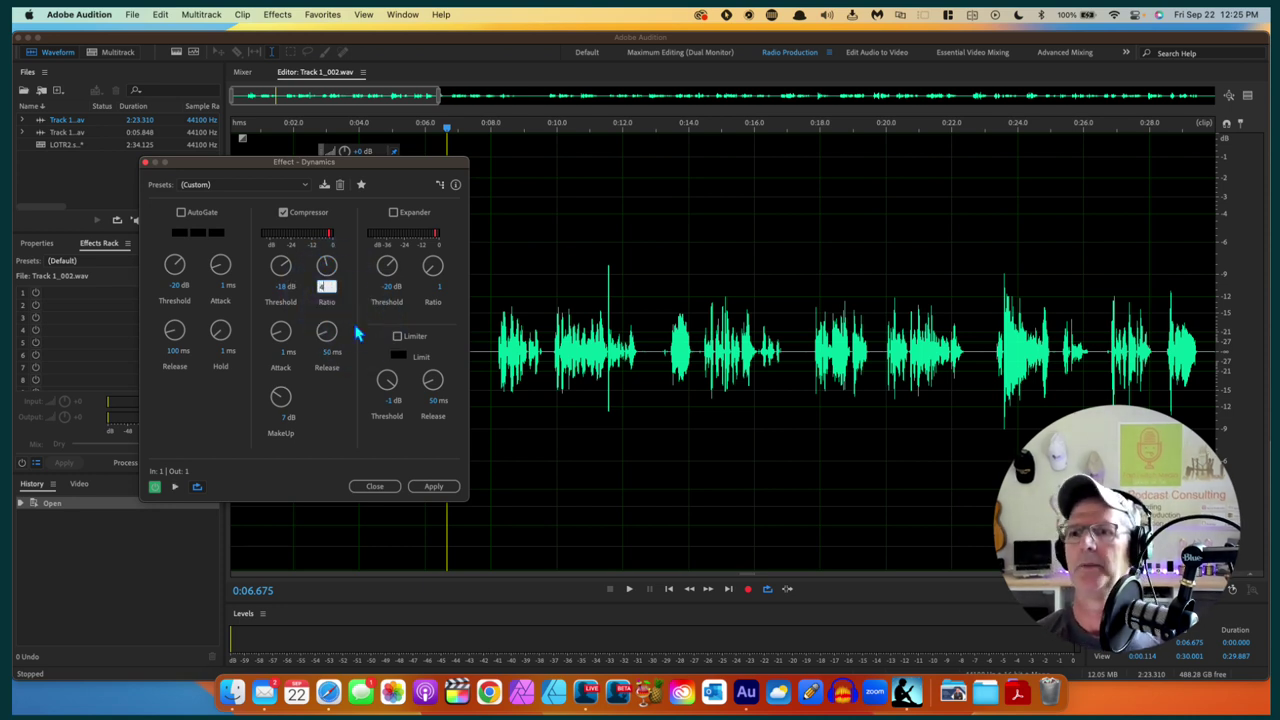
key(Return)
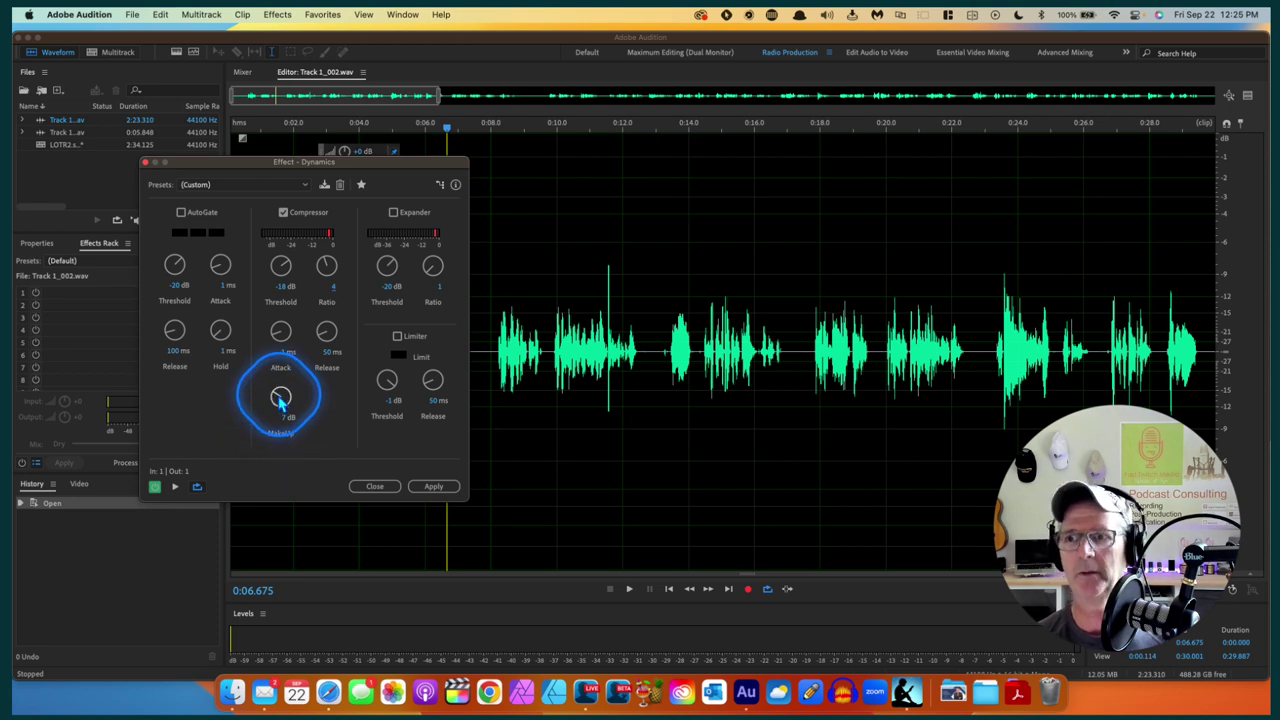
Set the compressor's makeup gain to 7 dB and apply the Dynamics effect to the recording
mouse_move(271, 400)
mouse_down()
mouse_move(271, 466)
mouse_move(245, 448)
mouse_move(249, 388)
mouse_move(251, 399)
mouse_up()
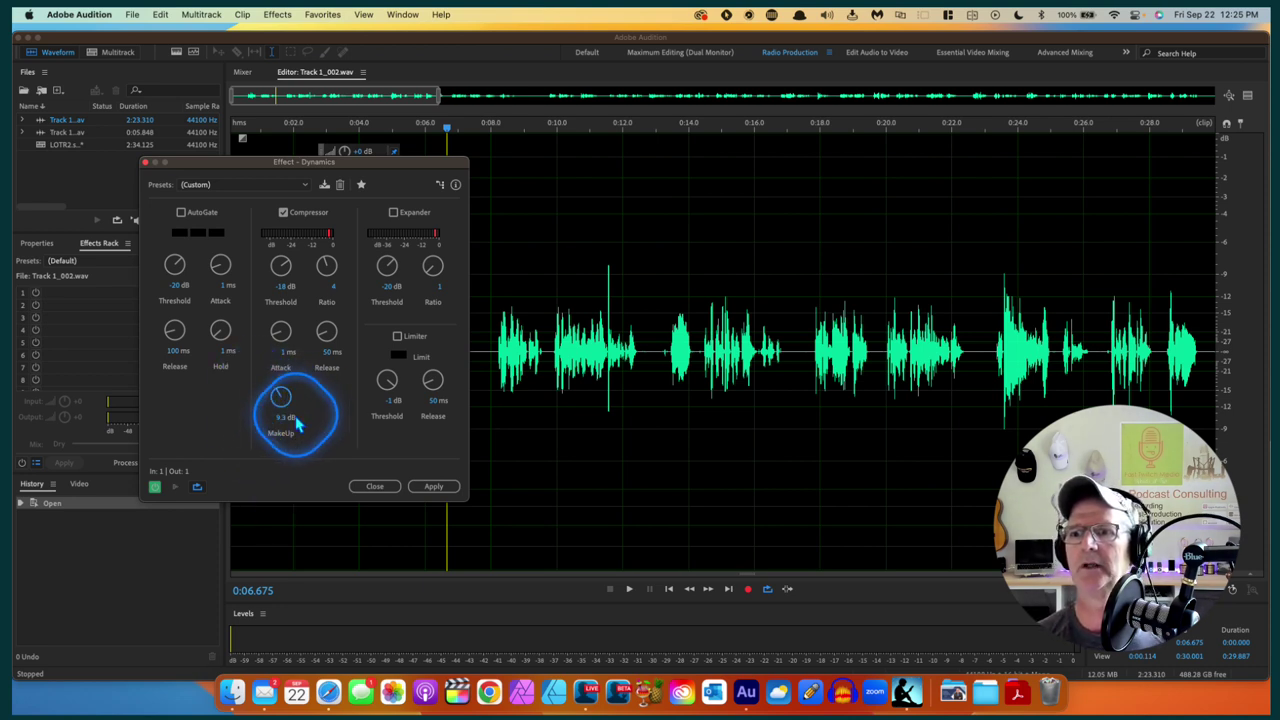
click(277, 417)
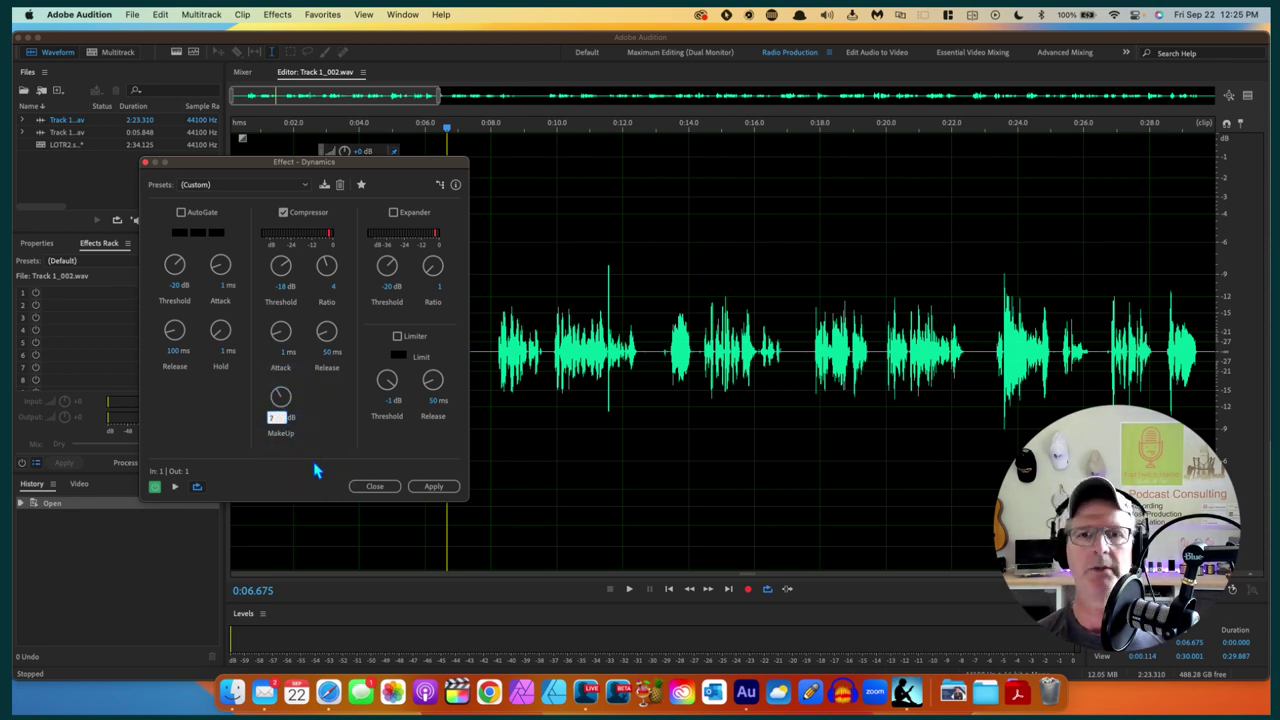
key(Return)
click(435, 488)
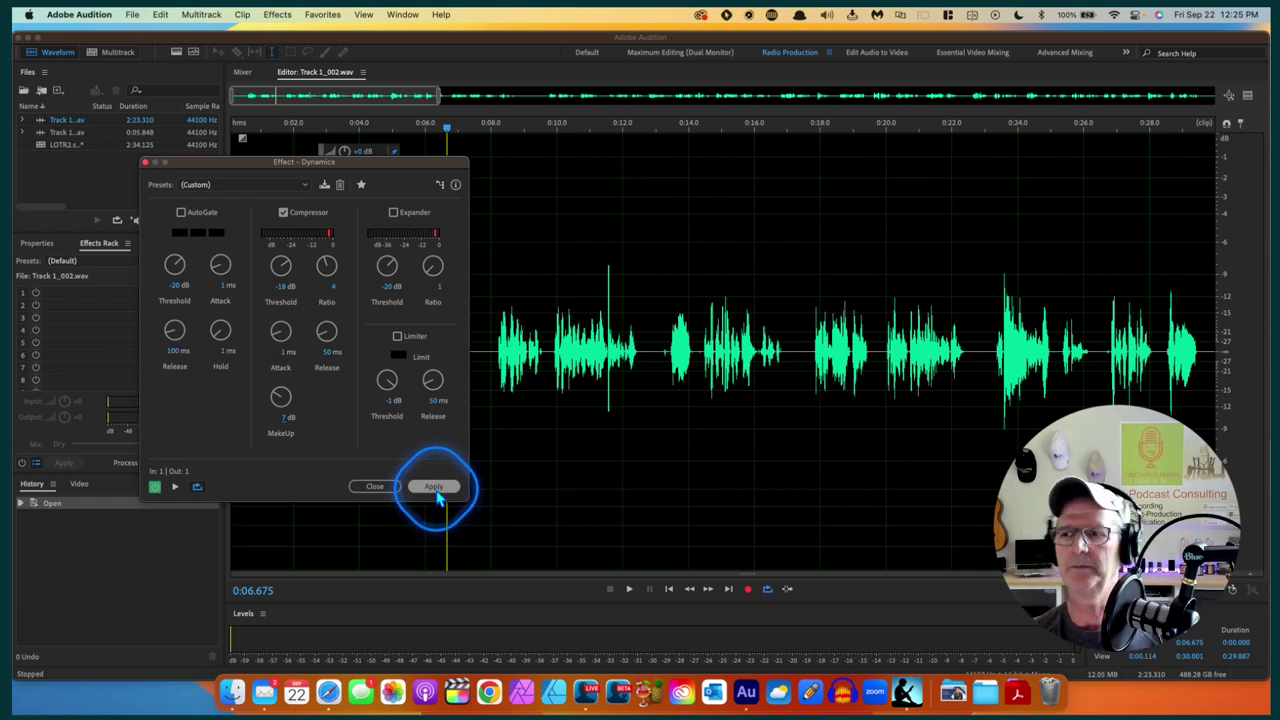
click(433, 486)
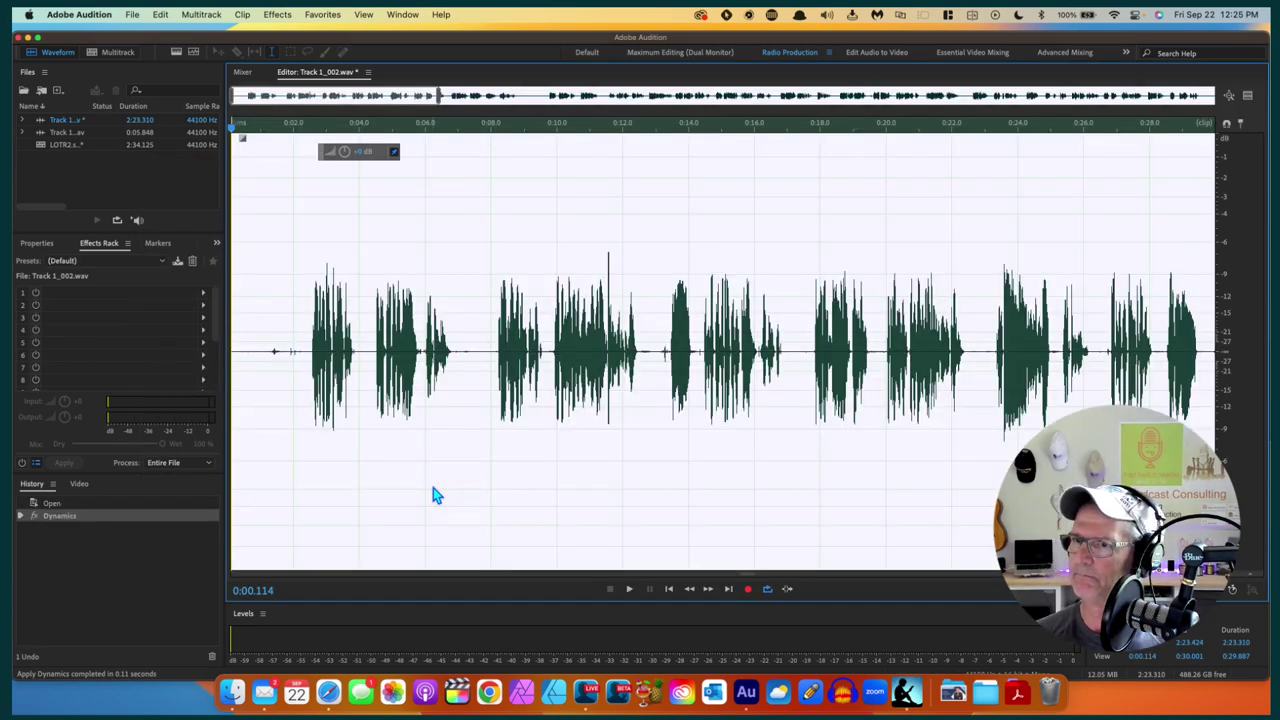
Return to the multitrack session and play the compressed Track 1 clip from about 2.4 seconds, then stop
click(110, 57)
click(450, 180)
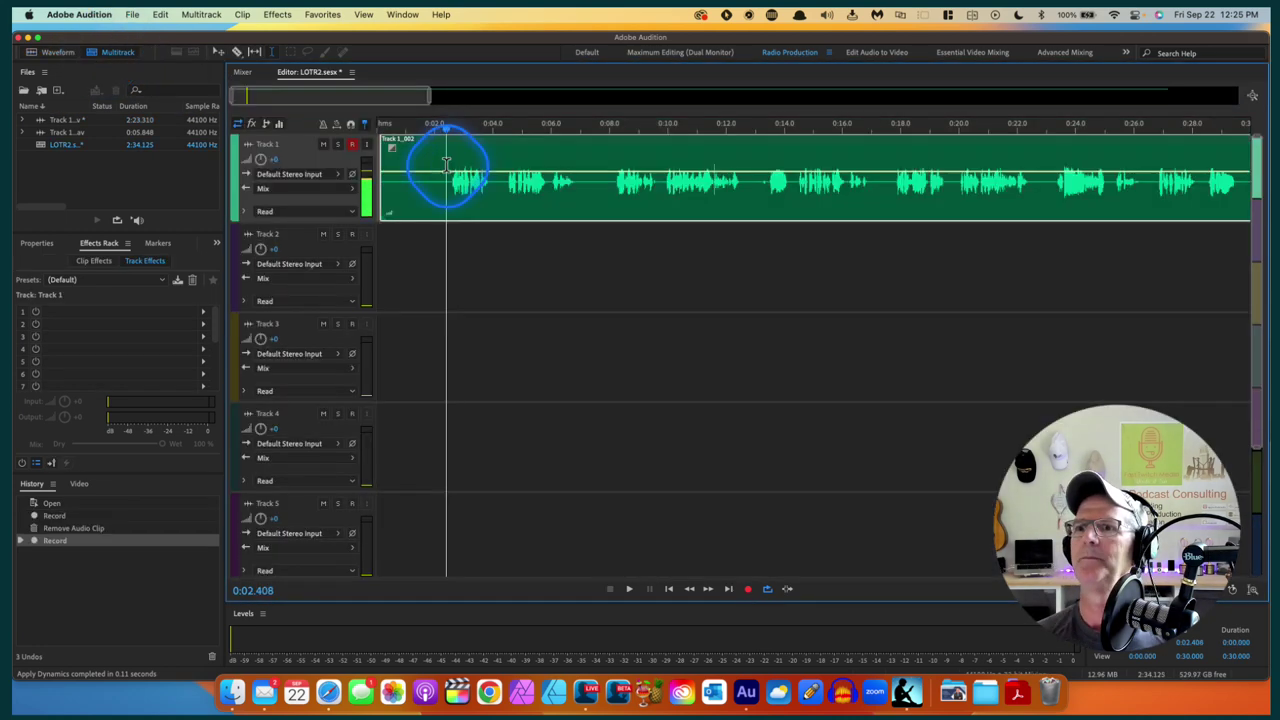
key(space)
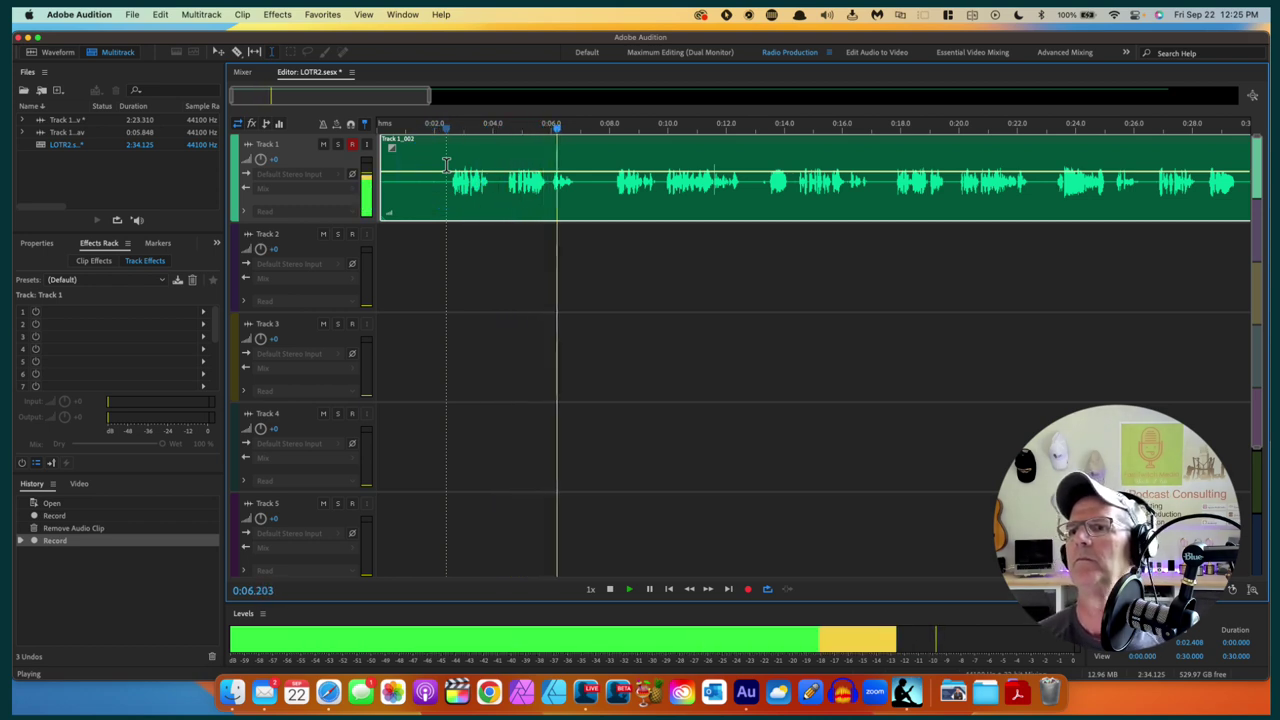
key(space)
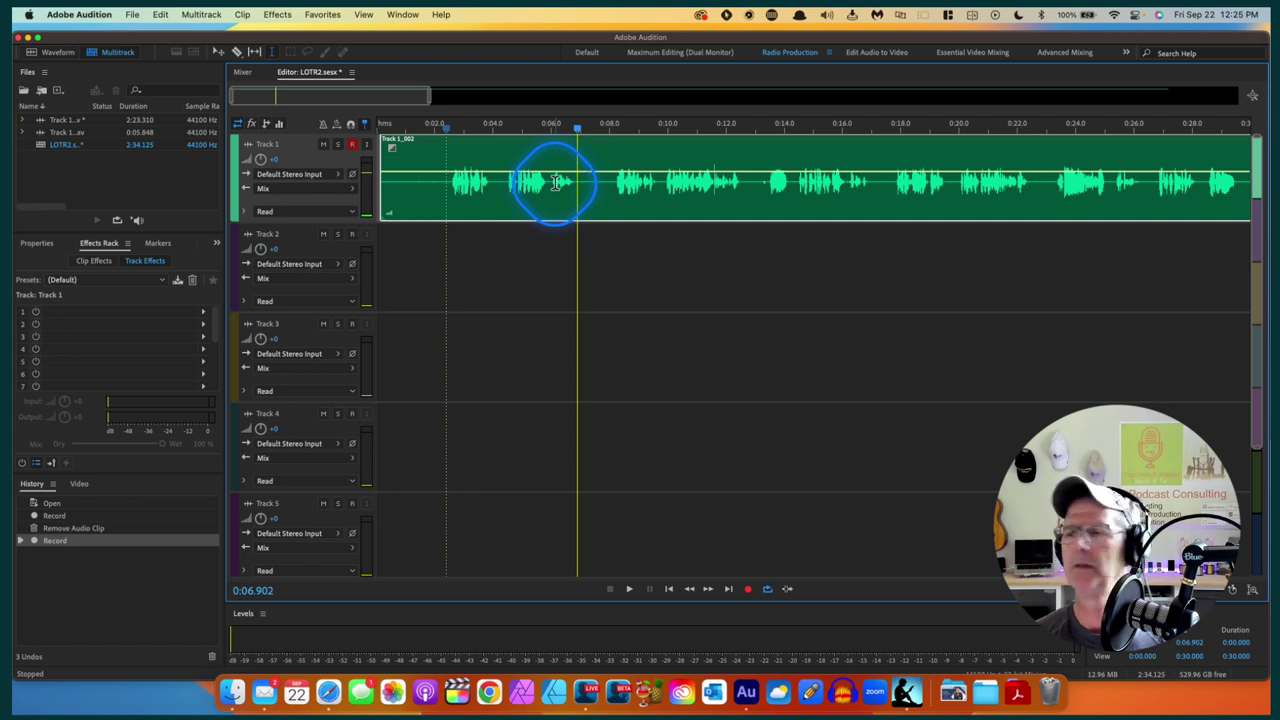
Play Track 1 from about the 8-second mark and stop playback at about 14 seconds
click(608, 160)
key(space)
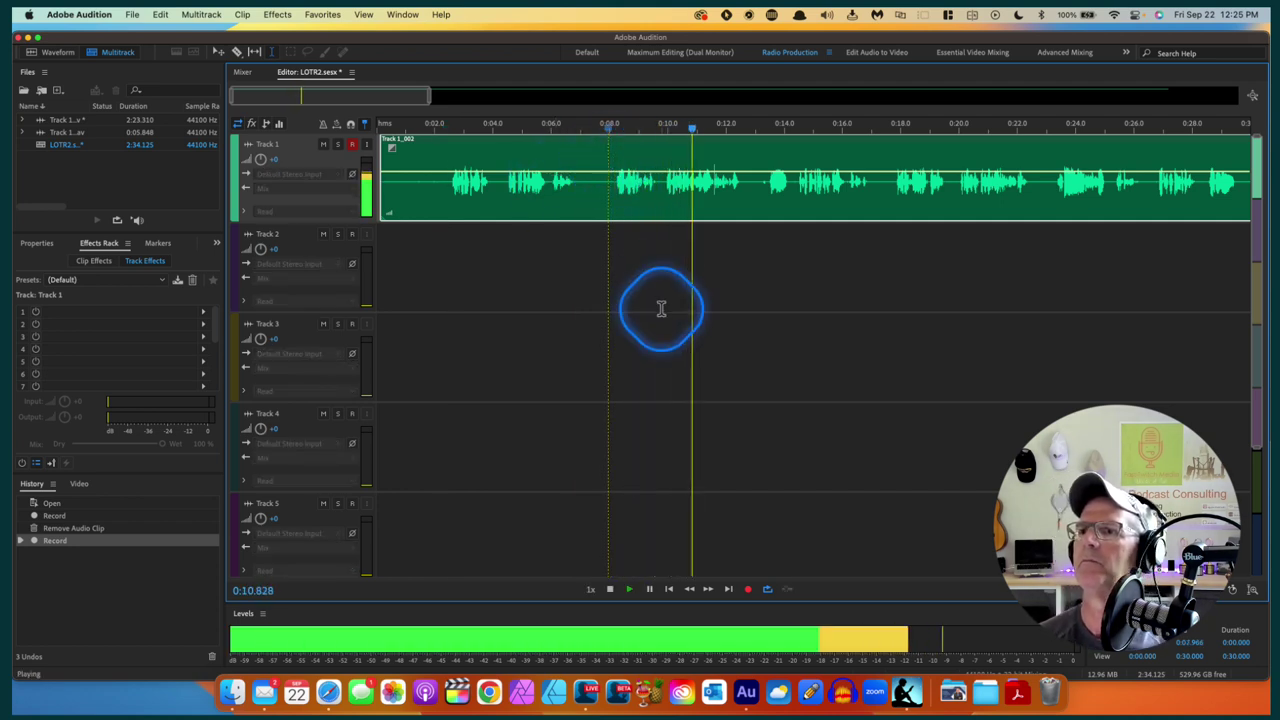
scroll(661, 309, right, 5)
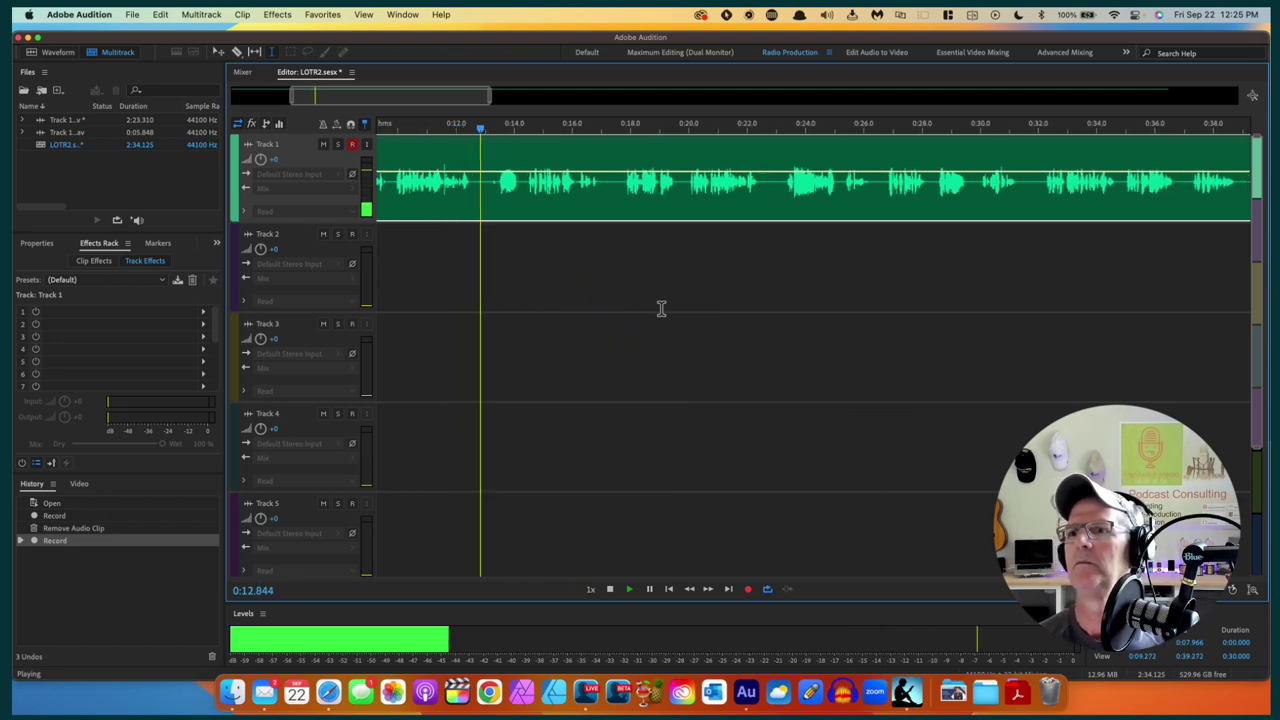
key(space)
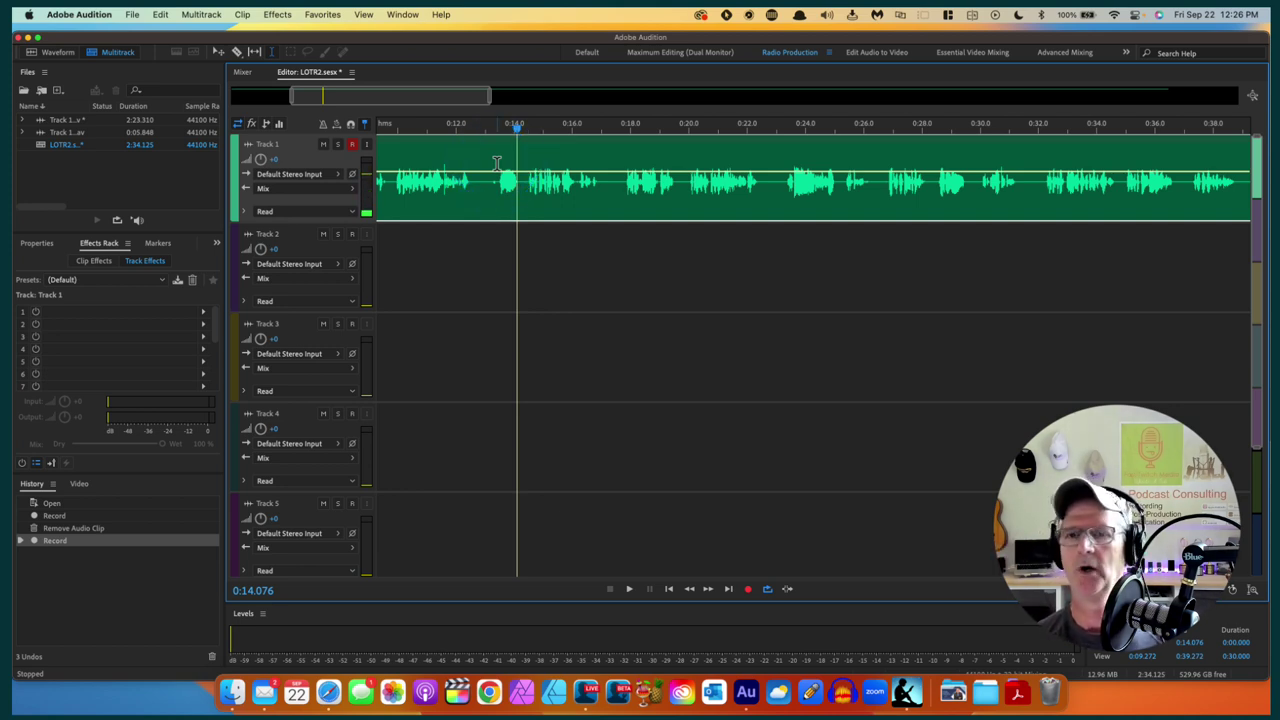
Select the gap between phrases on Track 1 from about 12.6 to 13.4 seconds and listen to it
click(497, 162)
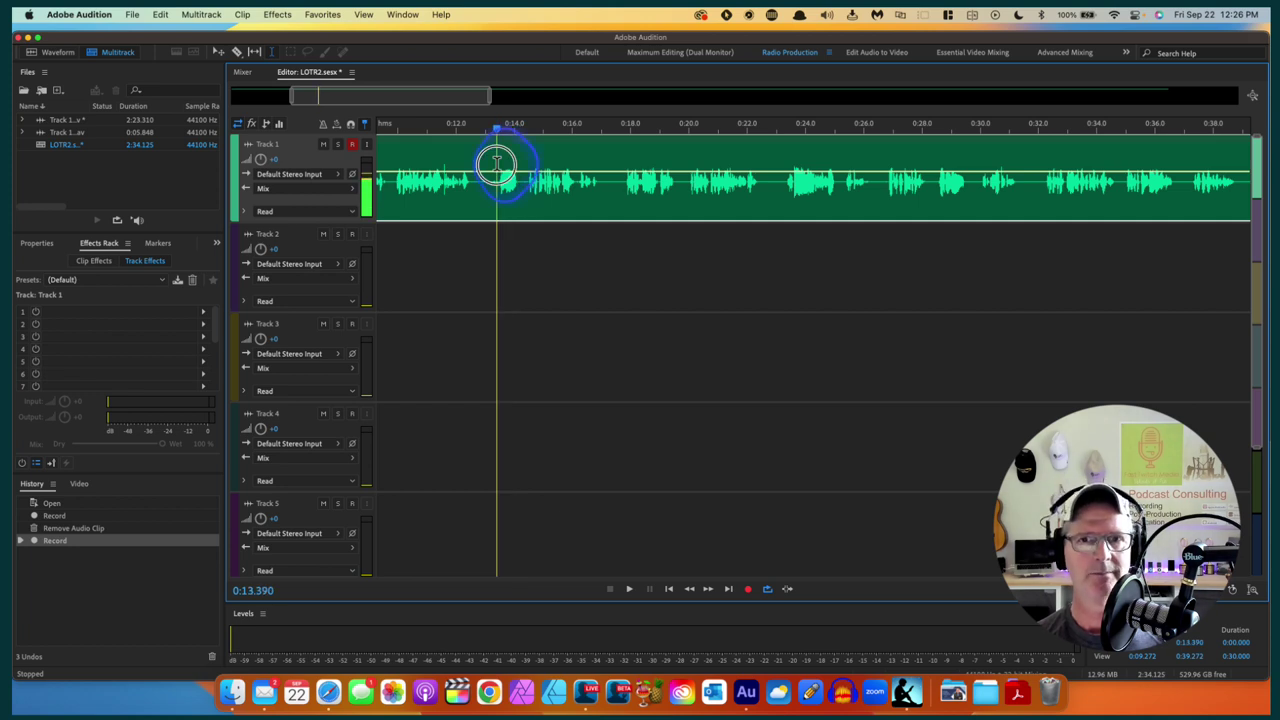
drag(497, 162, 473, 163)
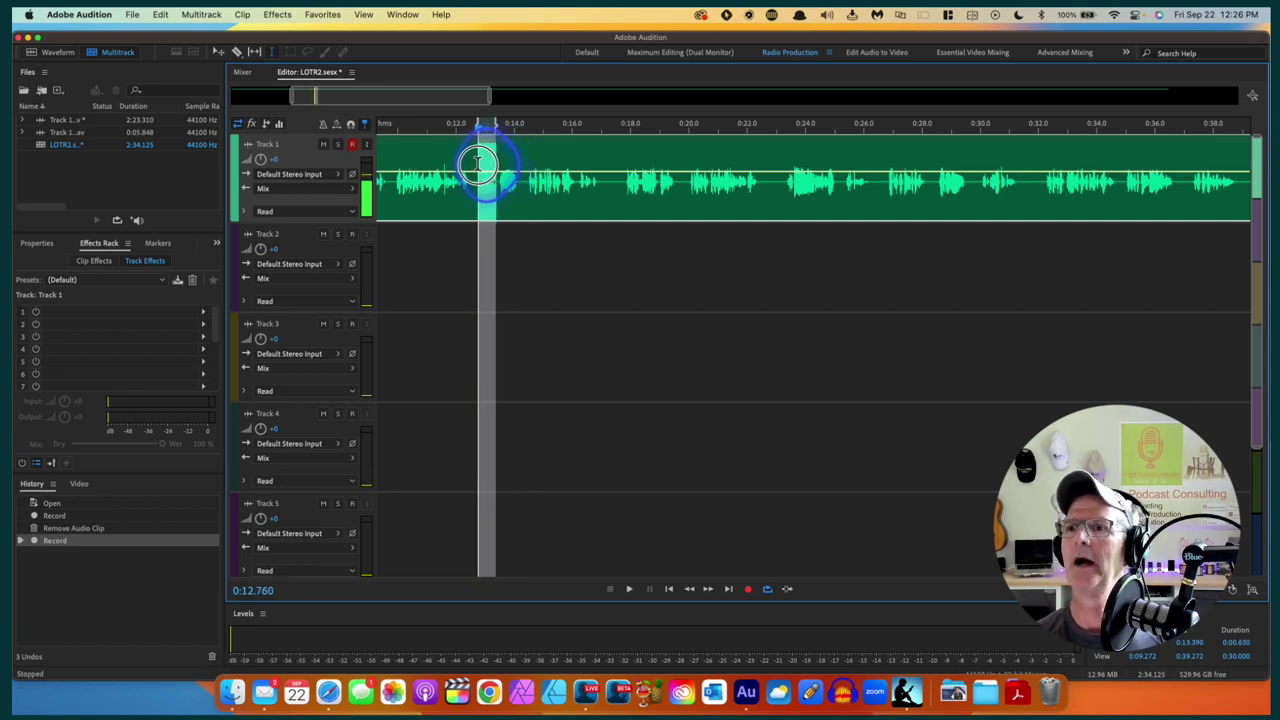
key(space)
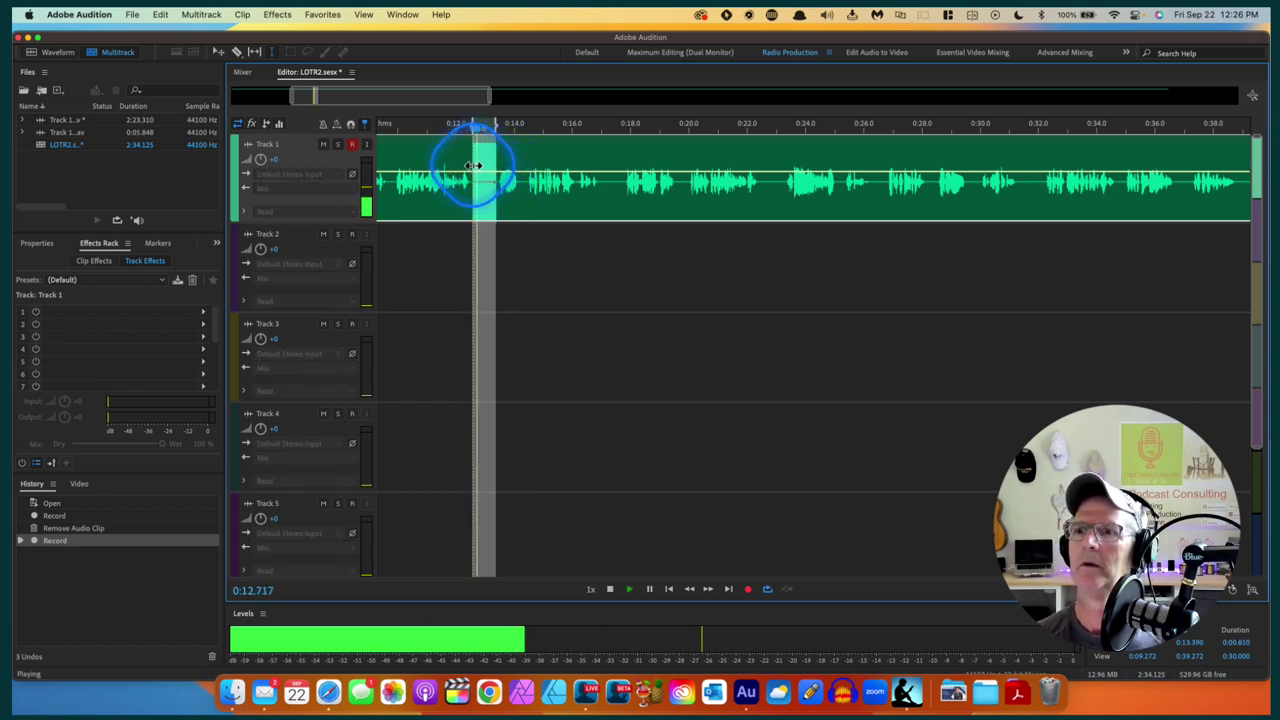
key(space)
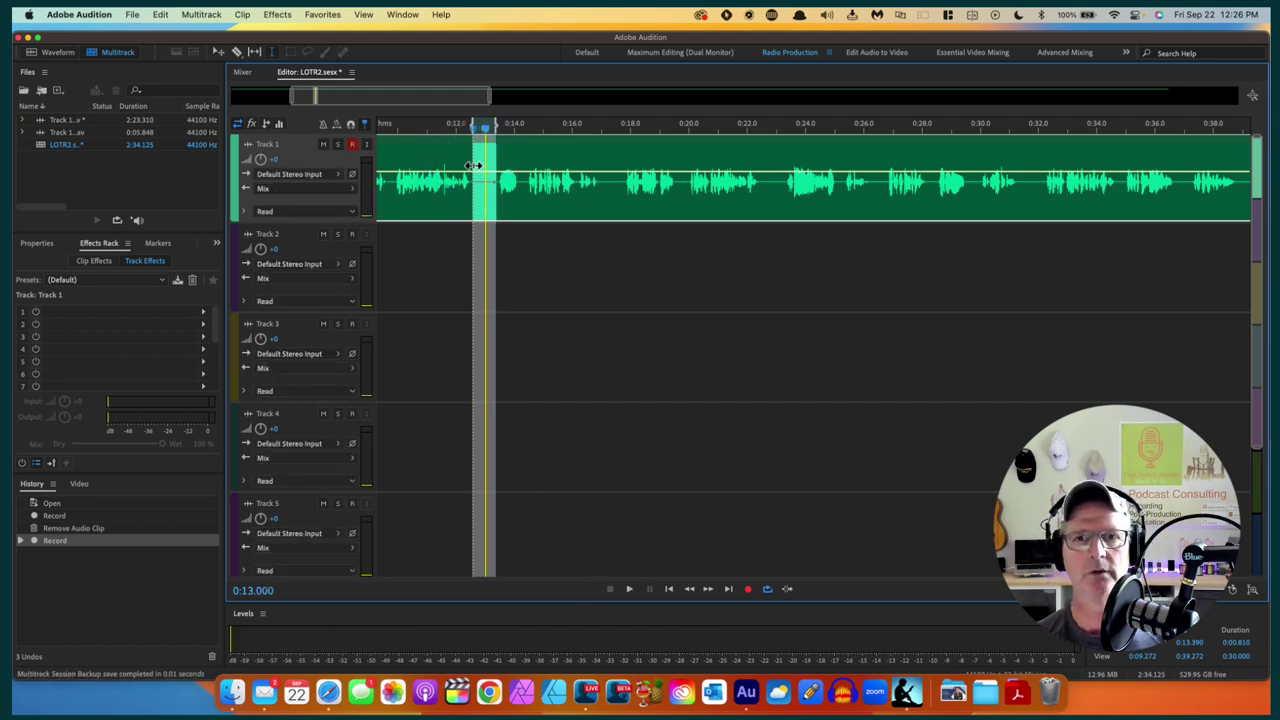
click(243, 15)
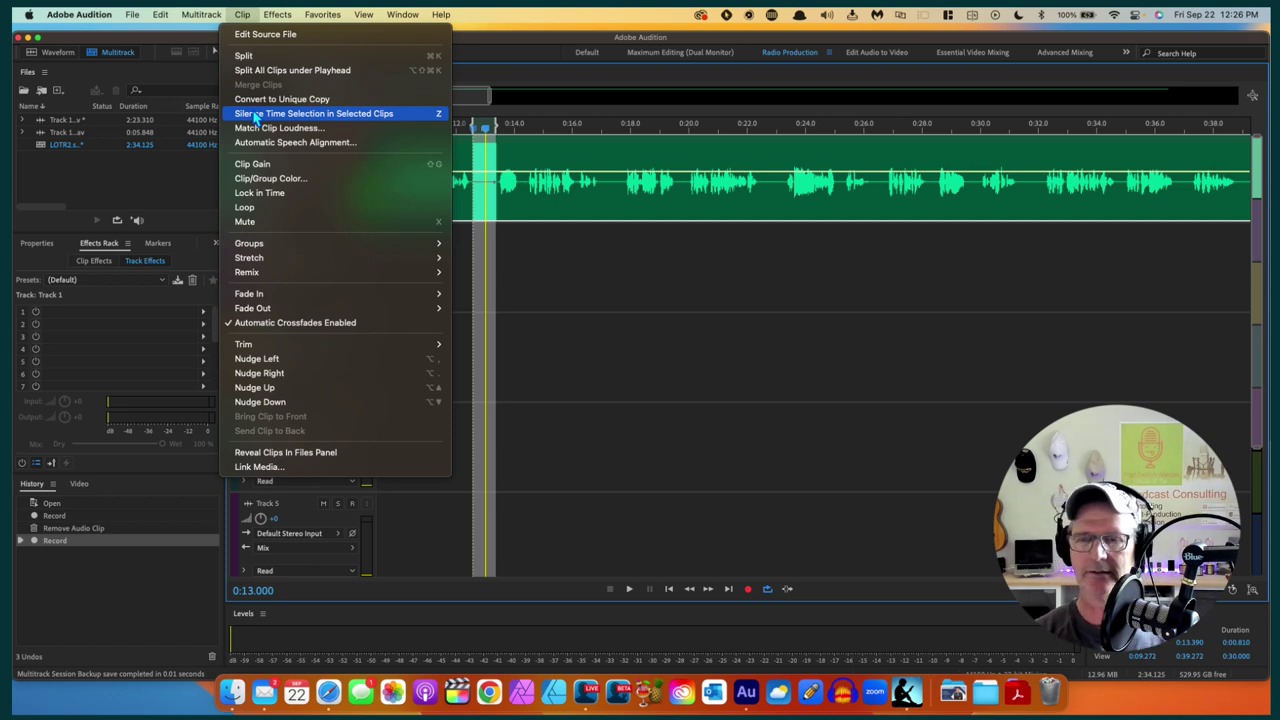
click(523, 259)
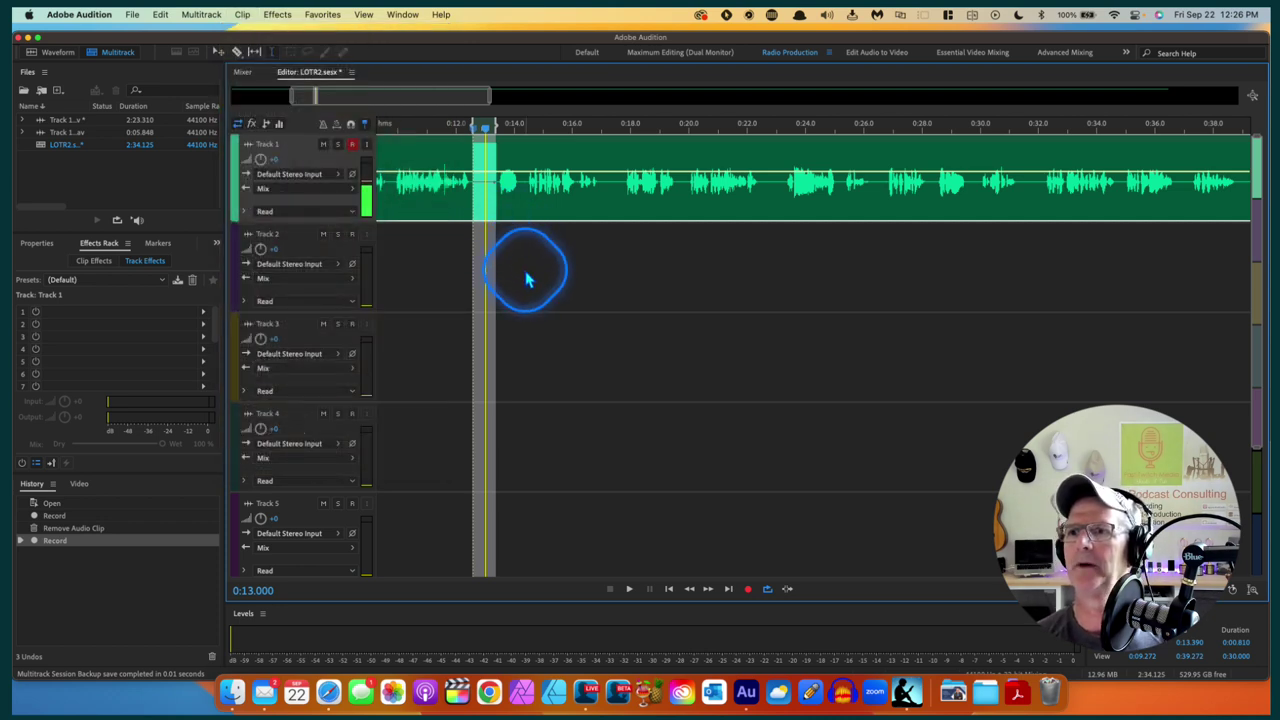
click(525, 268)
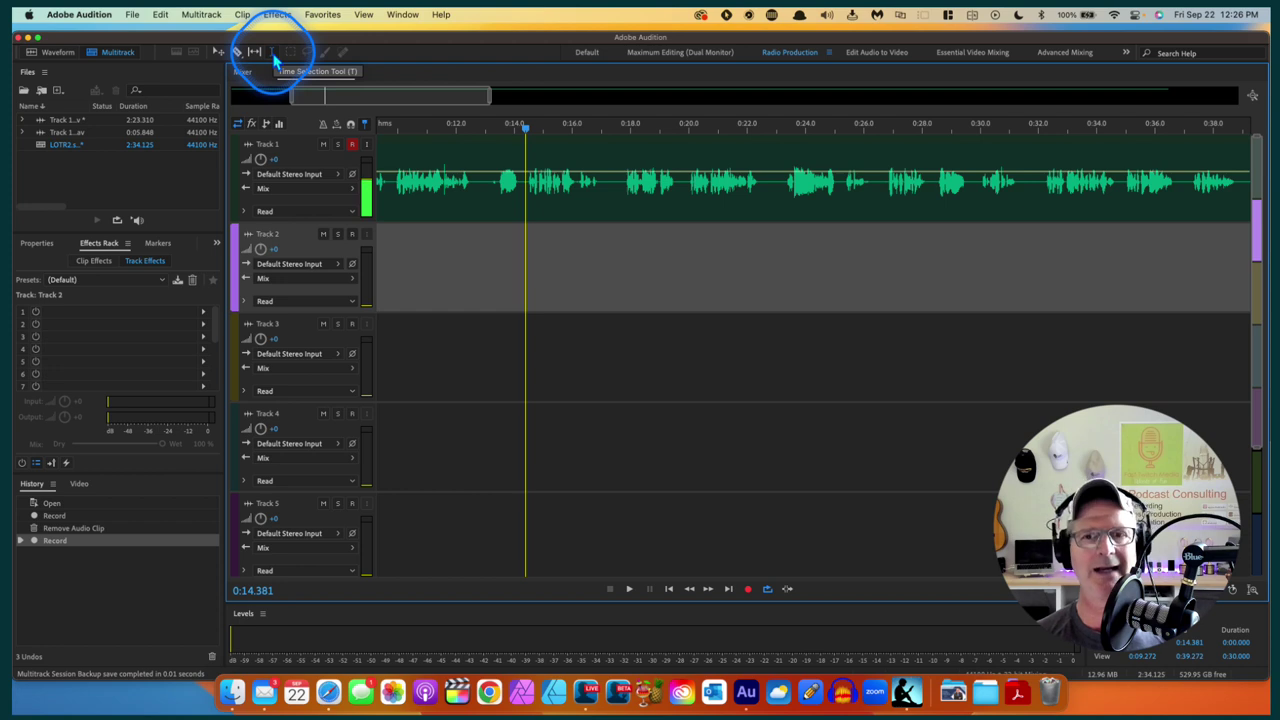
Select the pause on Track 1 again, from about 12.58 to 13.41 seconds, and play back the selection
click(499, 155)
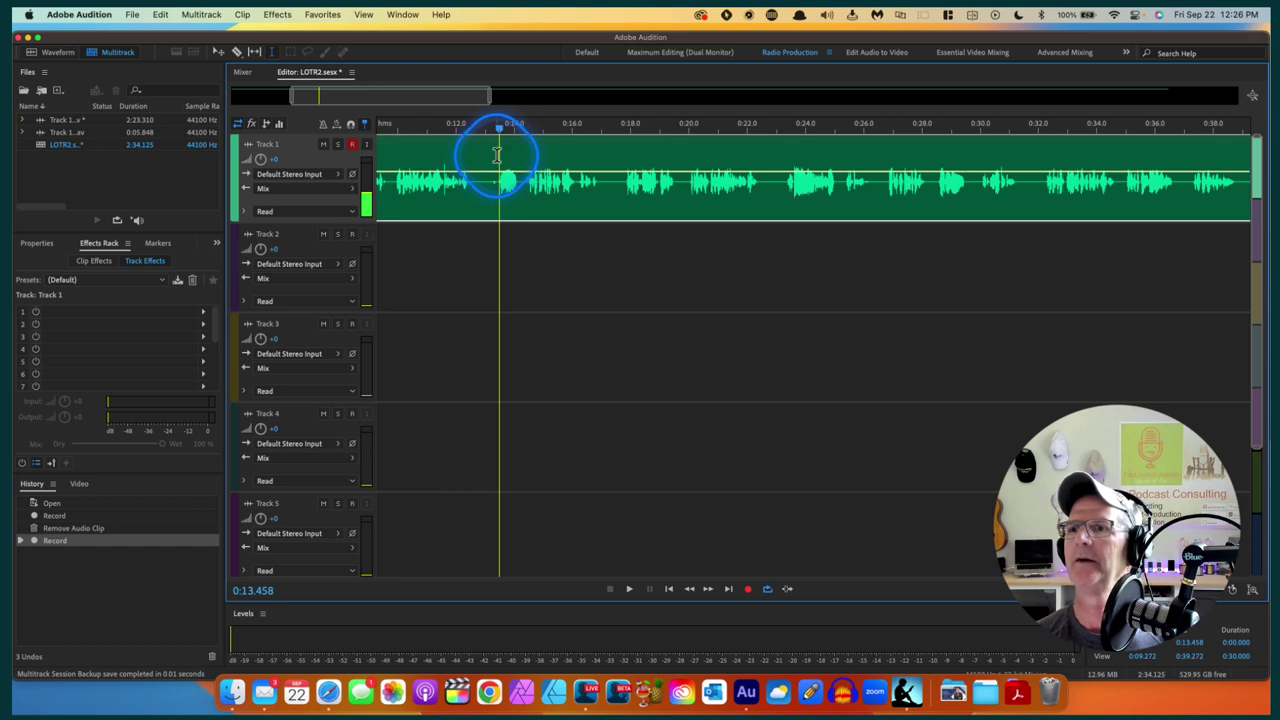
click(495, 152)
drag(495, 152, 473, 158)
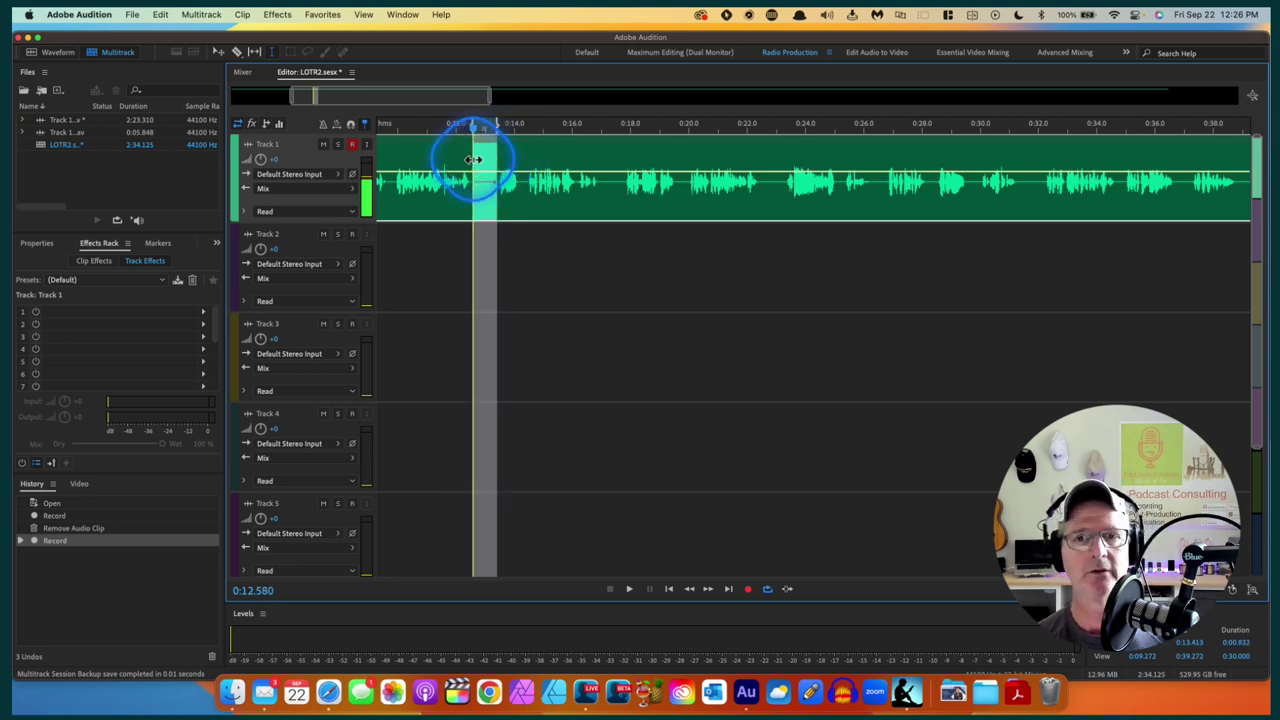
key(space)
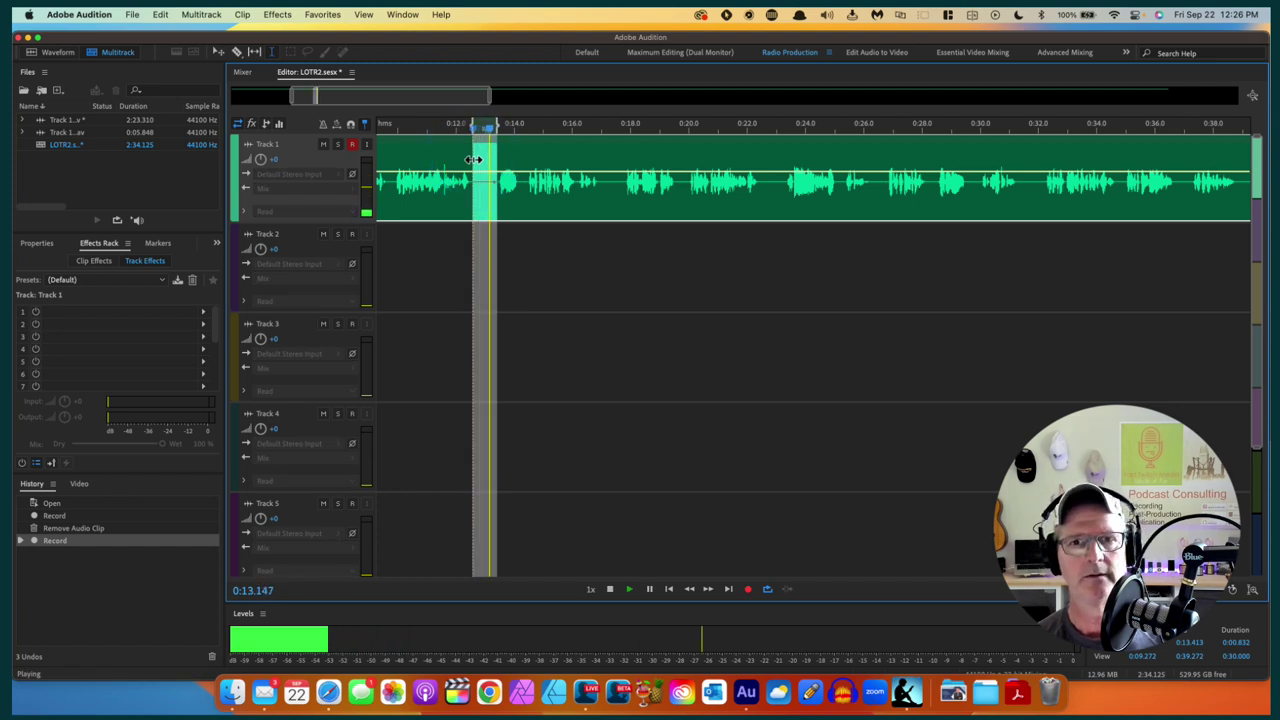
Stop playback and silence the selected pause on Track 1, from about 12.58 to 13.41 seconds
key(space)
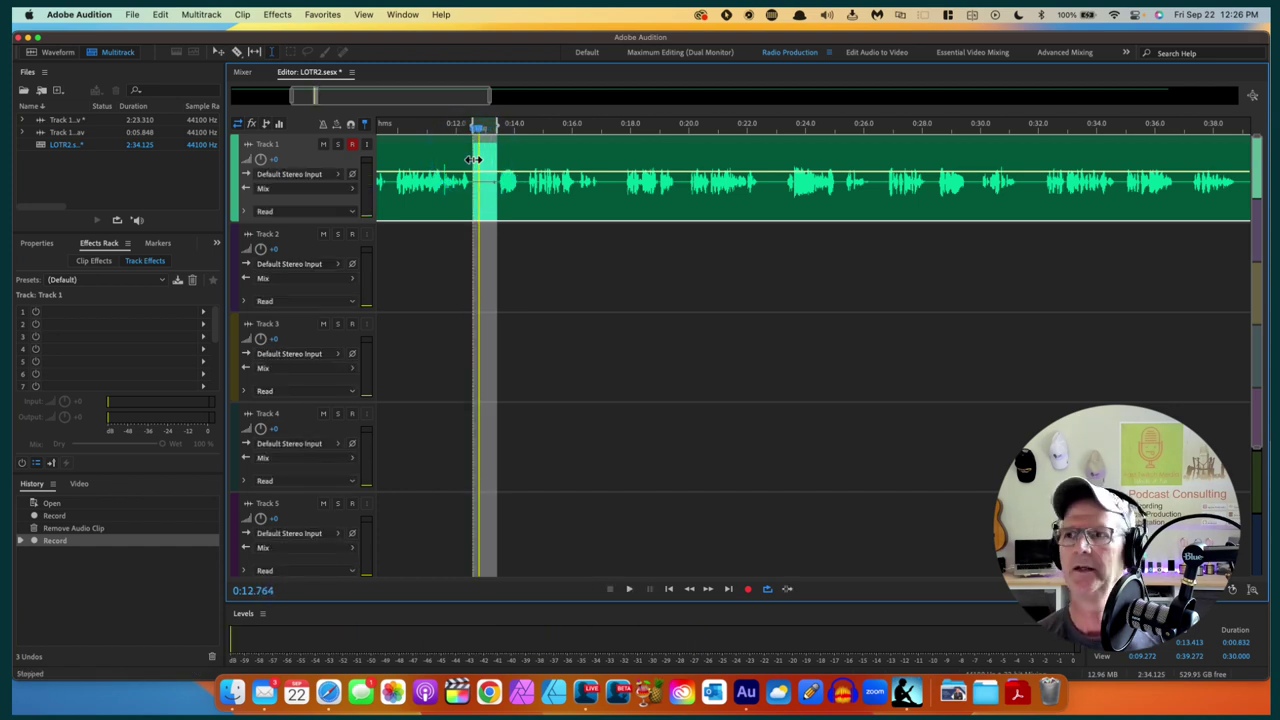
click(243, 15)
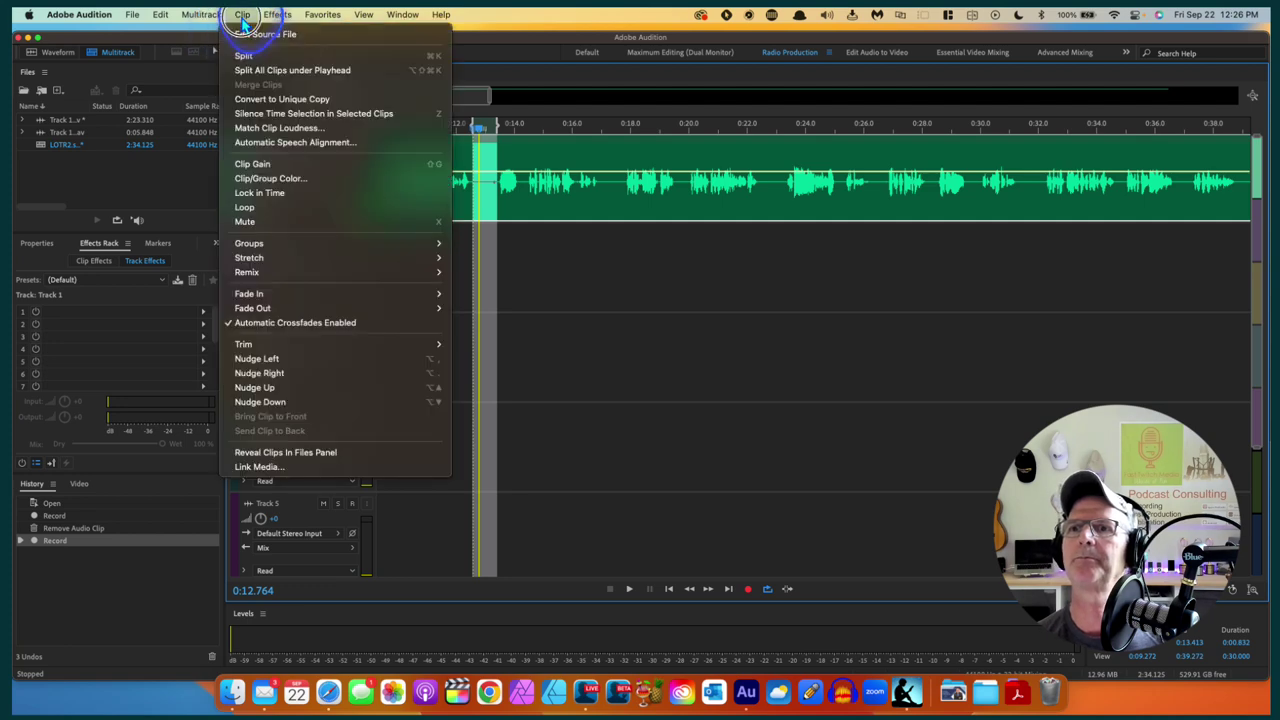
click(253, 116)
Play Track 1 from about 10.9 seconds across the silenced pause and stop at about 14.8 seconds
click(457, 266)
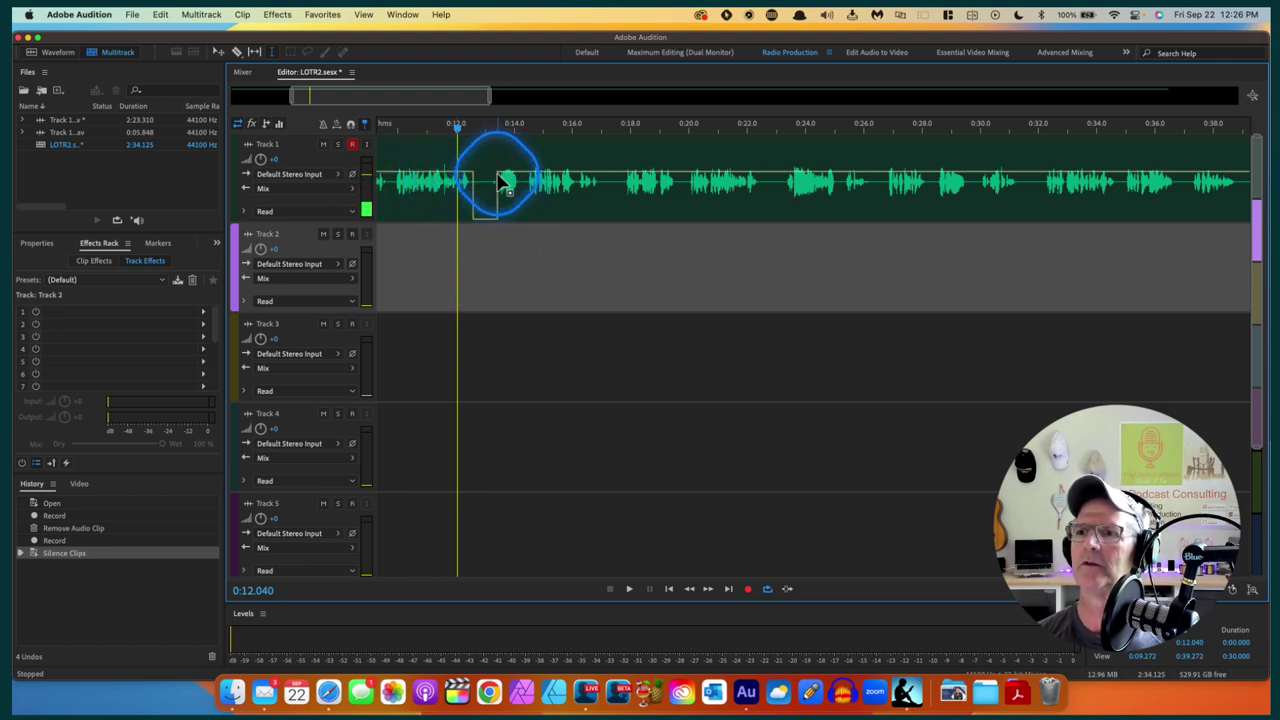
click(424, 146)
key(space)
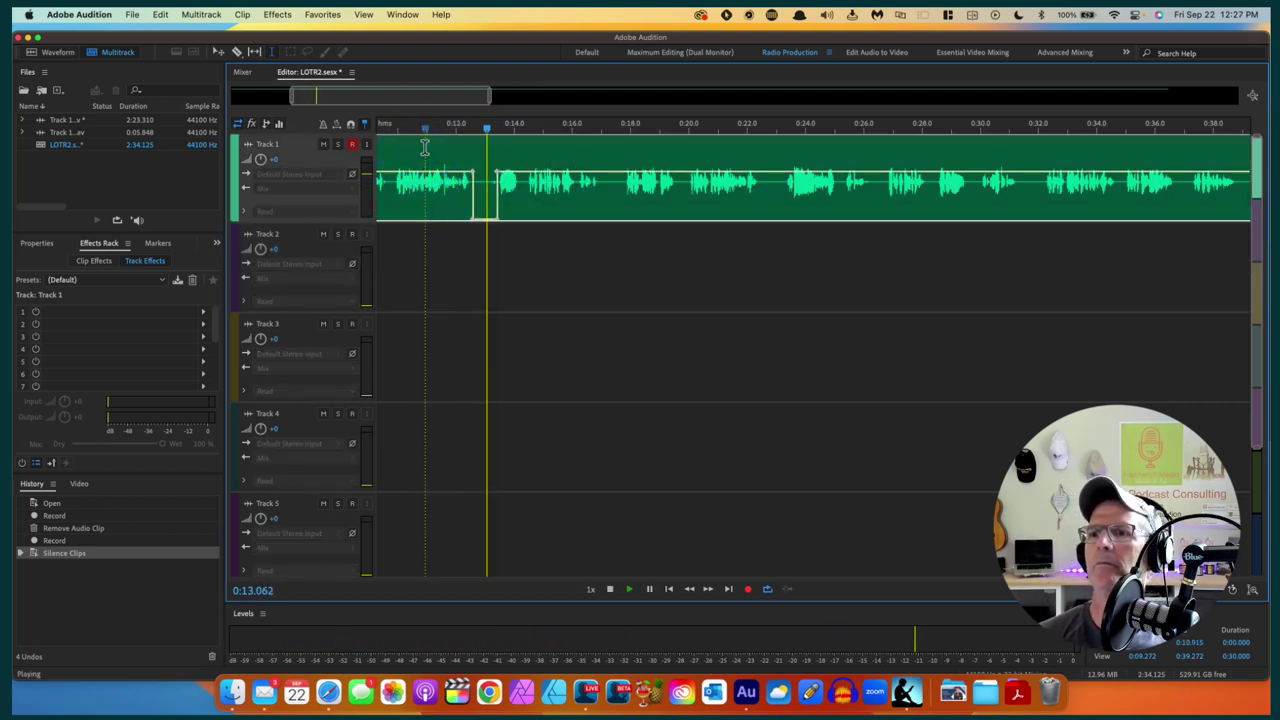
key(space)
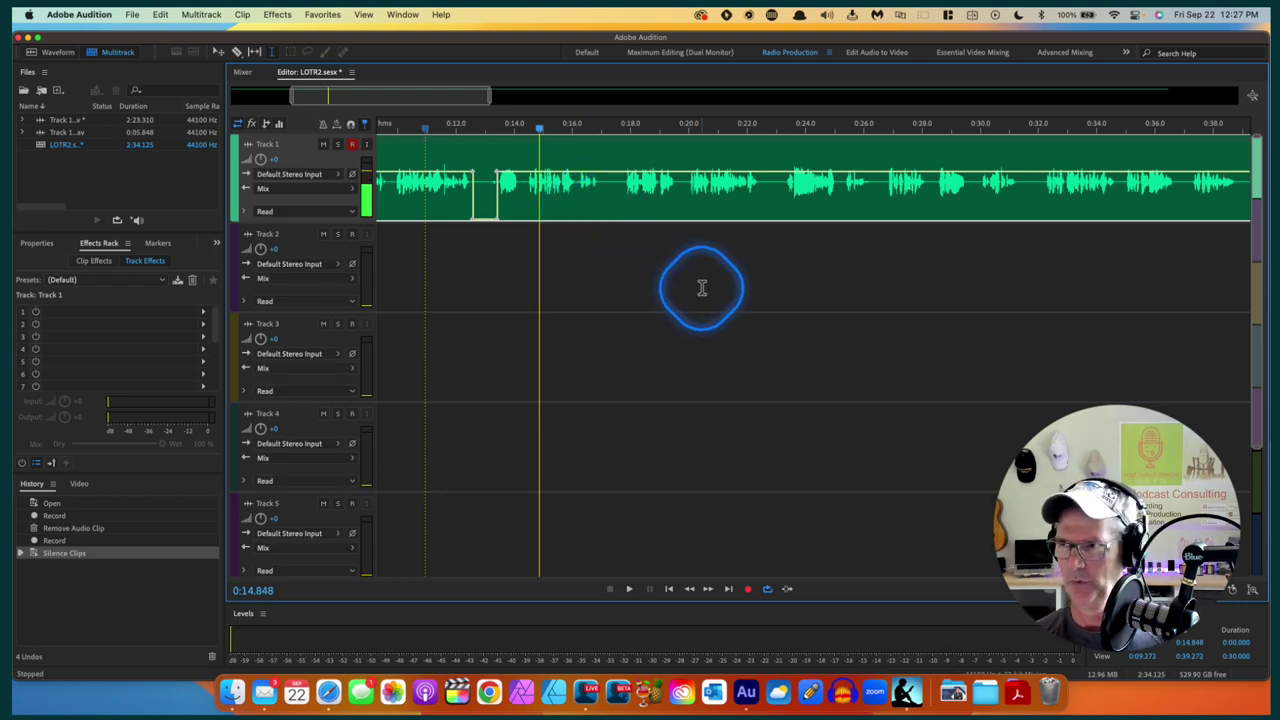
Listen to Track 1 from about 38.9 seconds through the long gap, in stages, and stop at about 46 seconds
scroll(702, 280, right, 2)
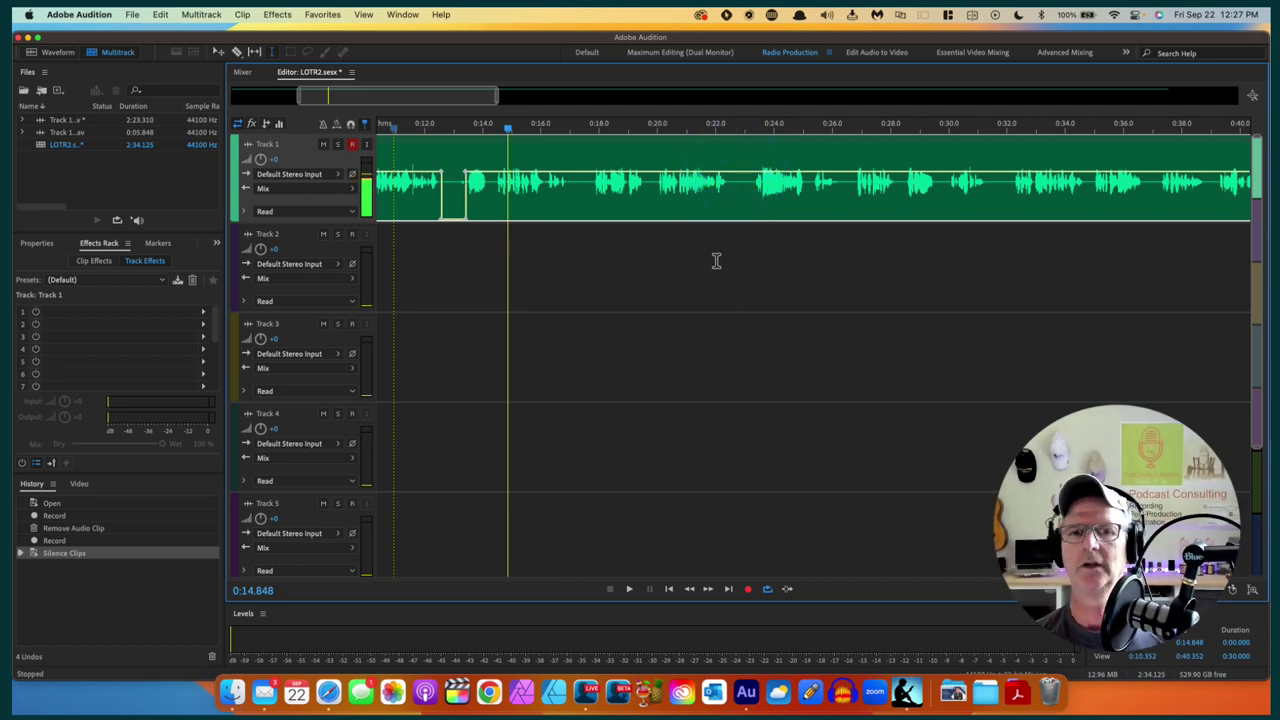
scroll(716, 261, right, 10)
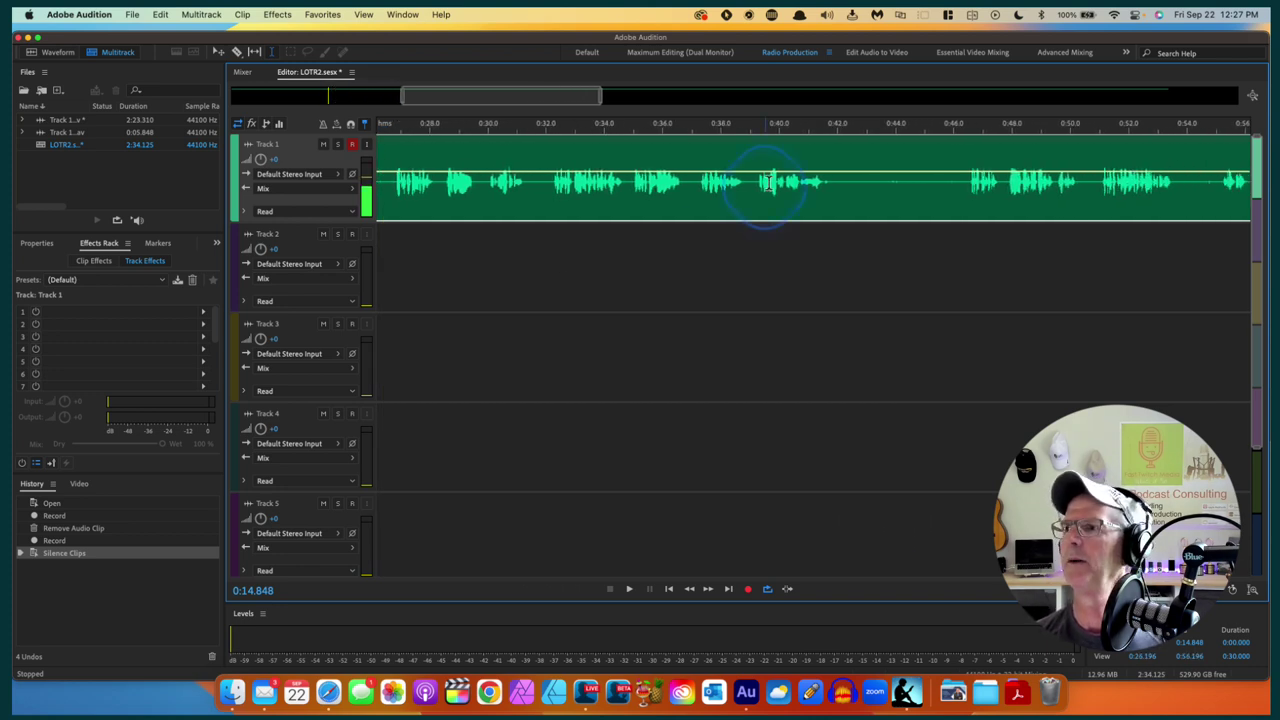
click(749, 134)
key(space)
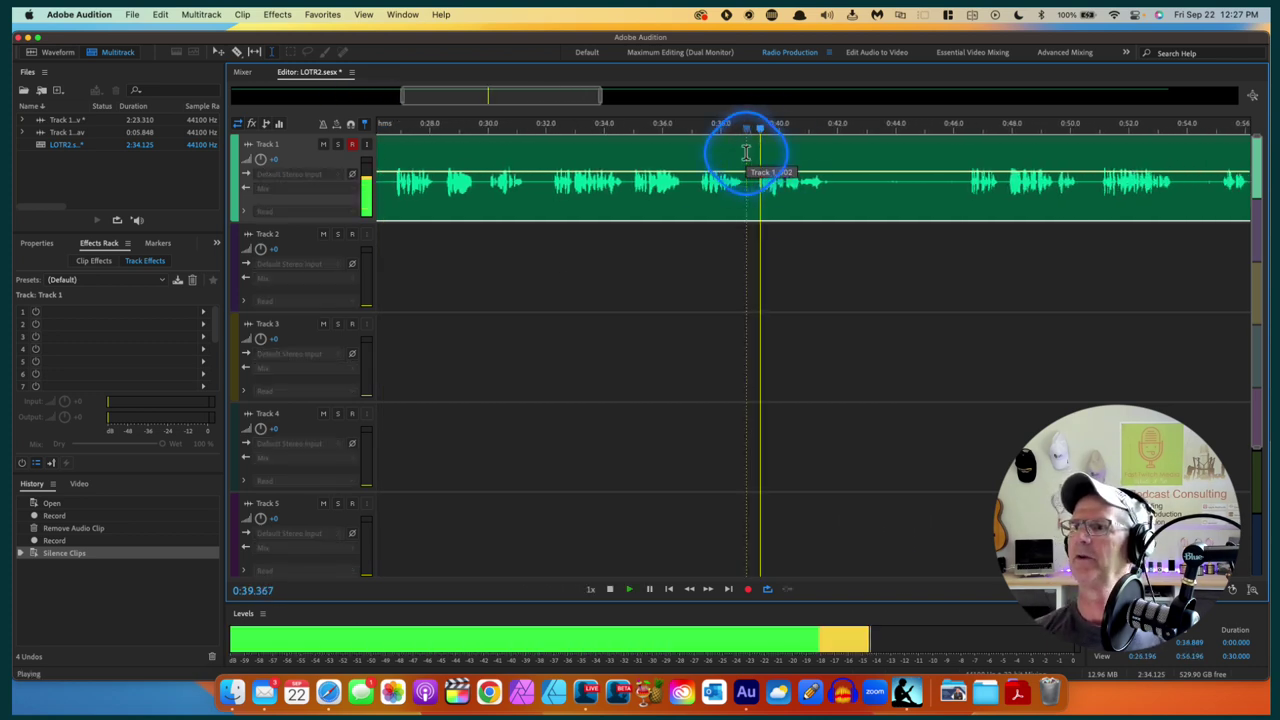
key(space)
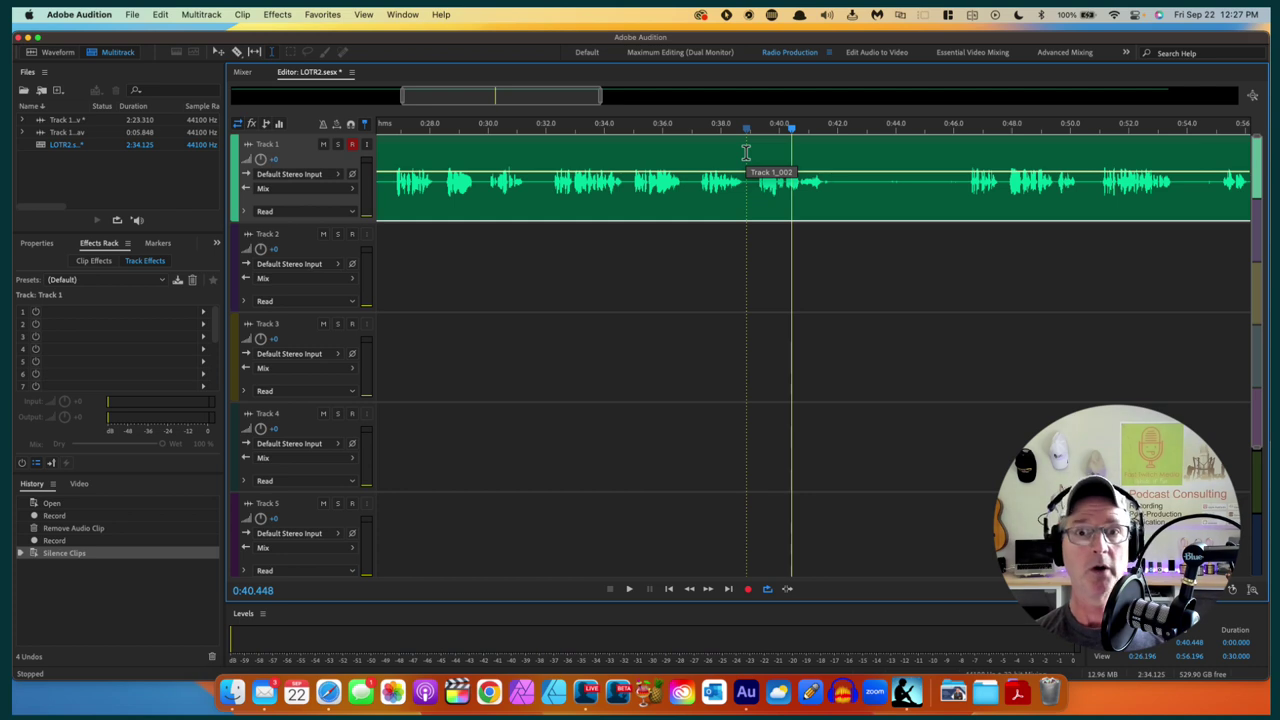
key(space)
scroll(929, 297, right, 7)
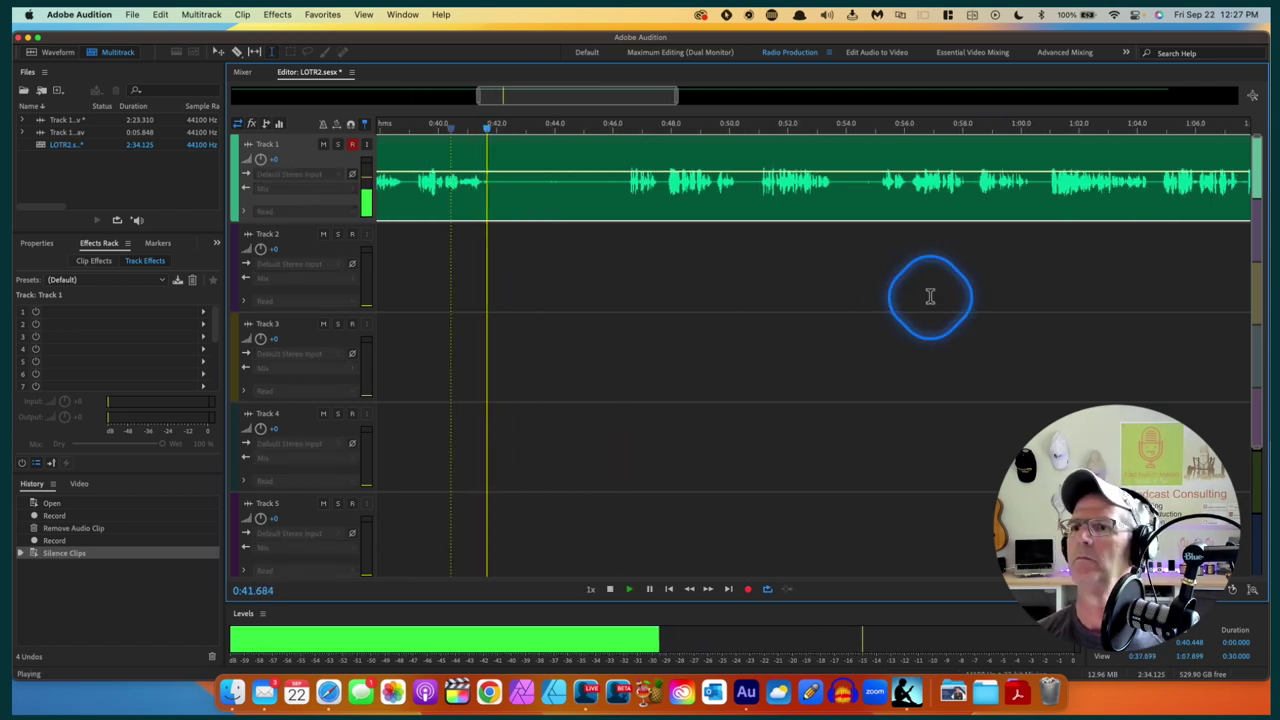
key(space)
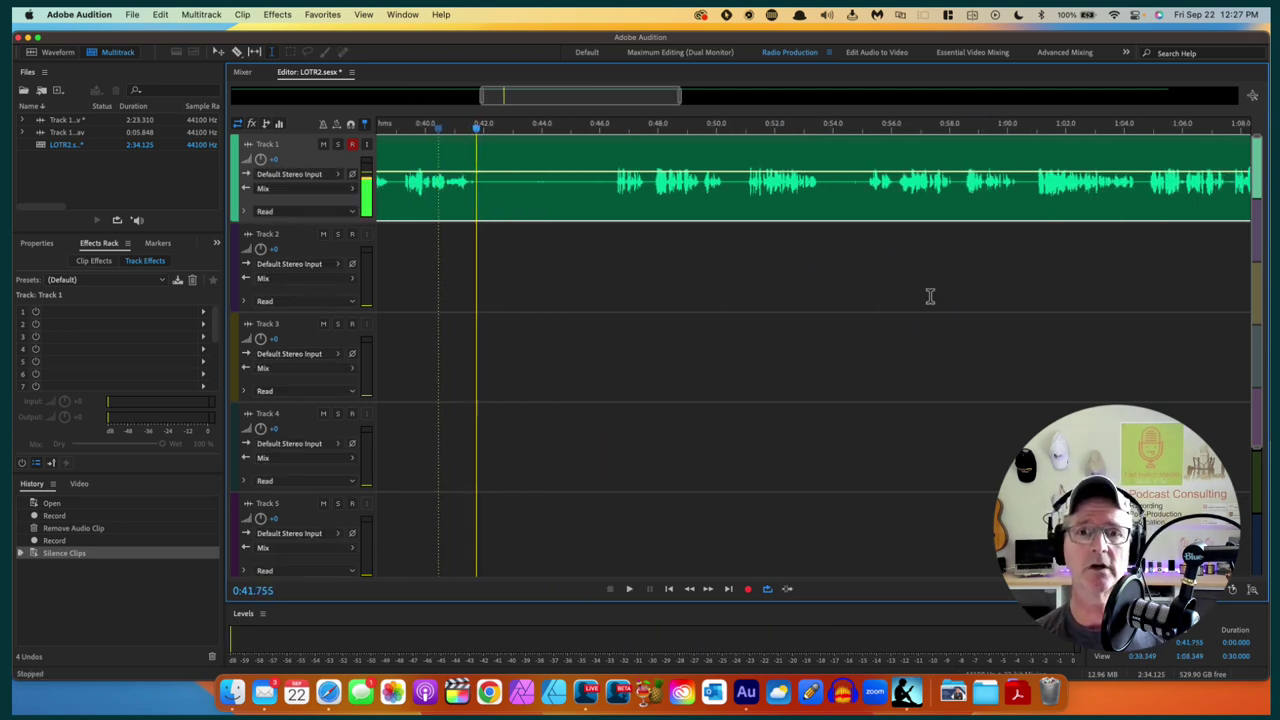
key(space)
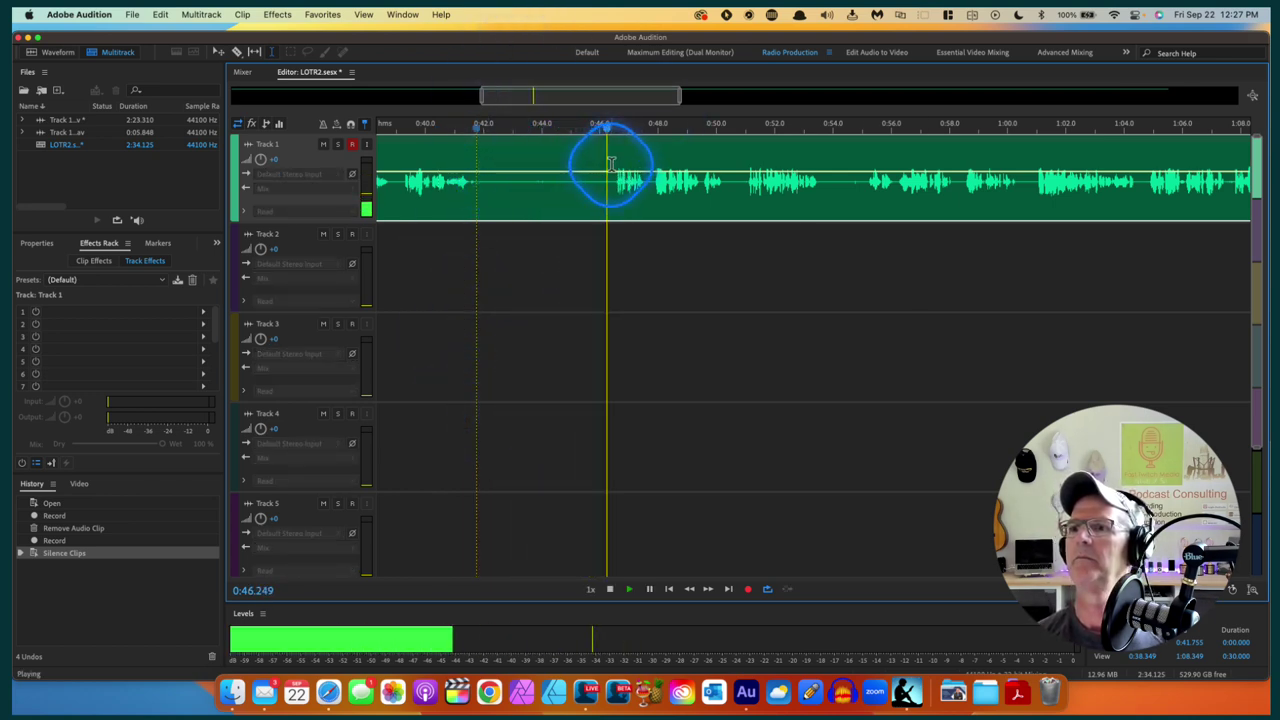
key(space)
Ripple delete the Track 1 gap from about 42.58 to 46.41 seconds, using Time Selection in Selected Clips
drag(611, 162, 502, 165)
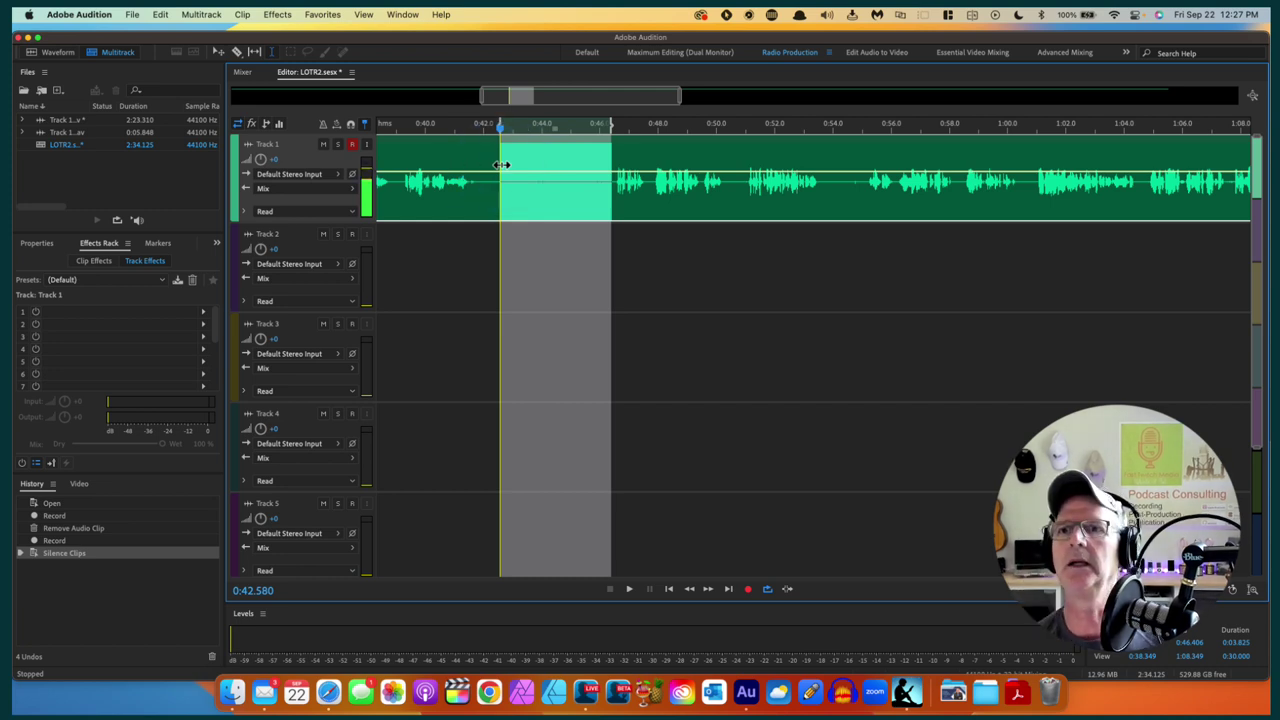
click(163, 16)
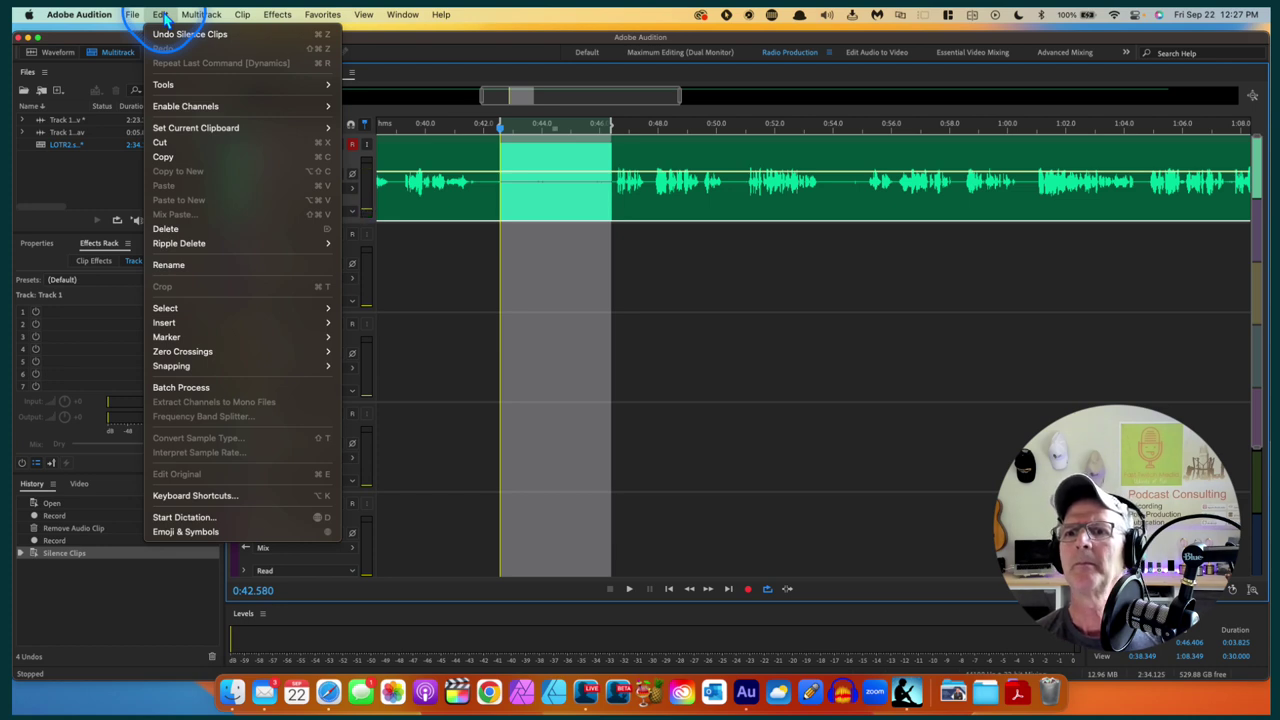
mouse_move(168, 246)
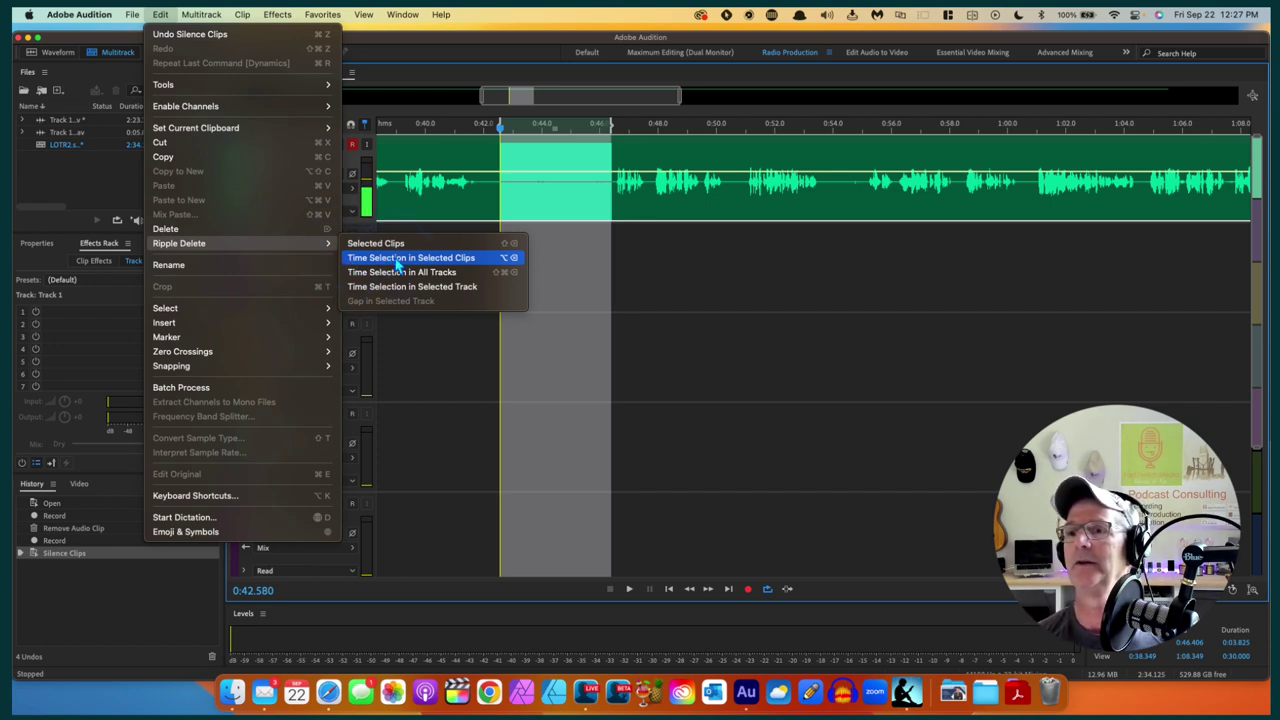
click(445, 260)
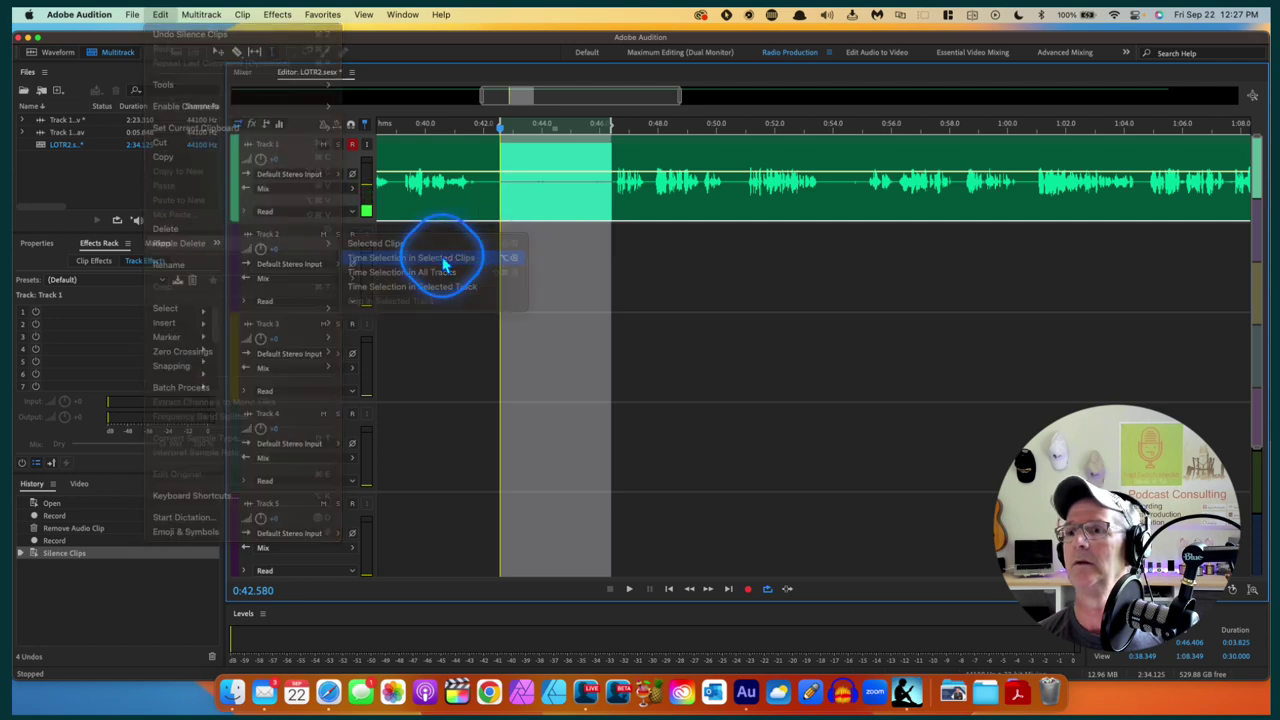
Play the session from about 40.6 seconds to hear the transition across the ripple-deleted gap
click(442, 254)
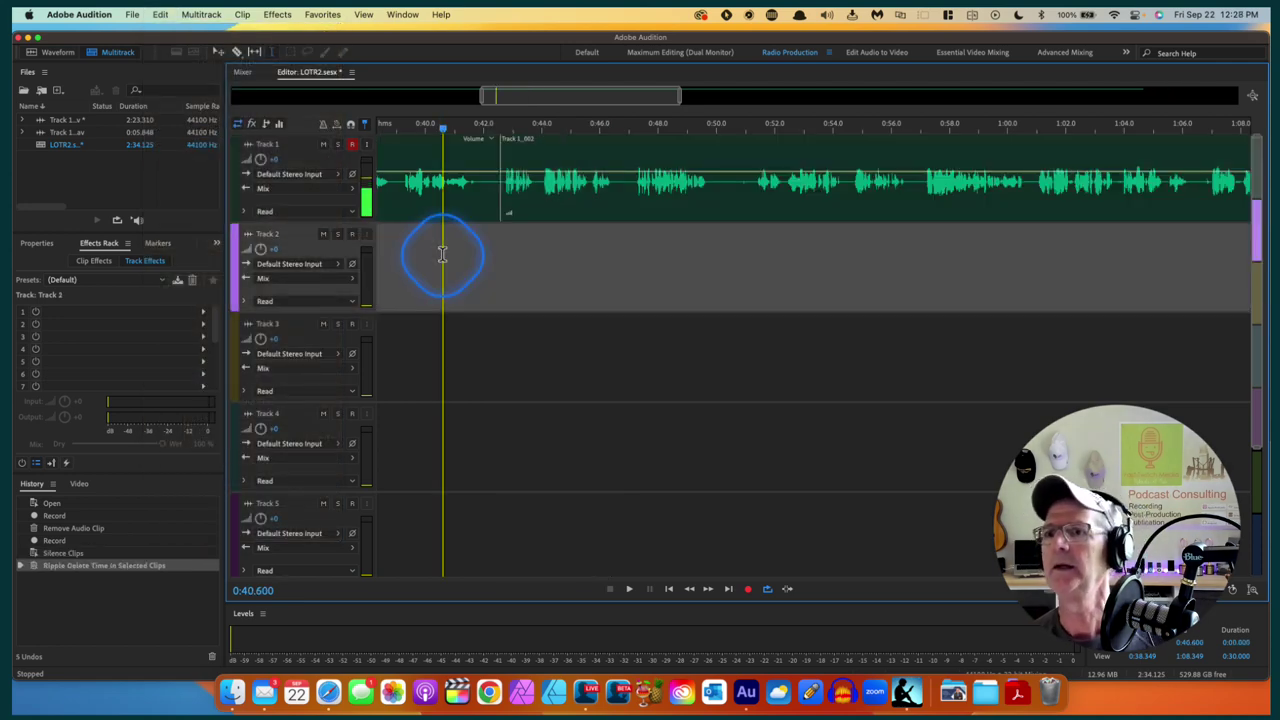
key(space)
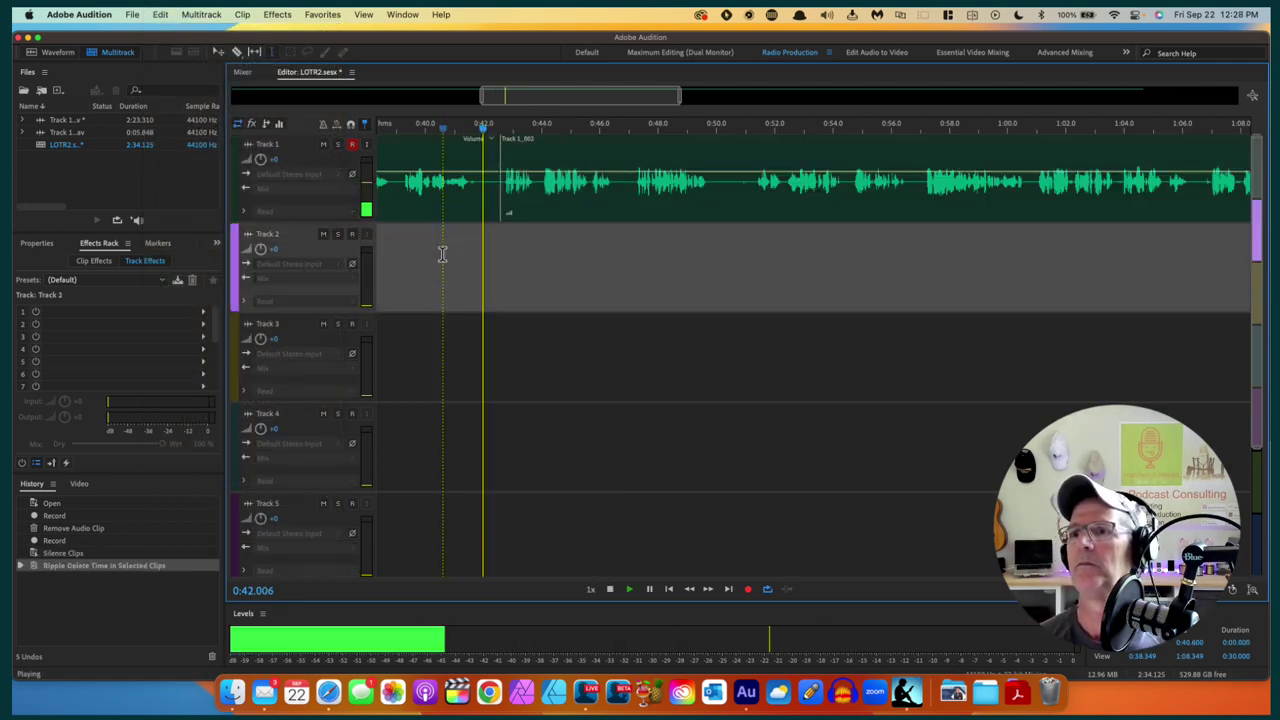
click(690, 343)
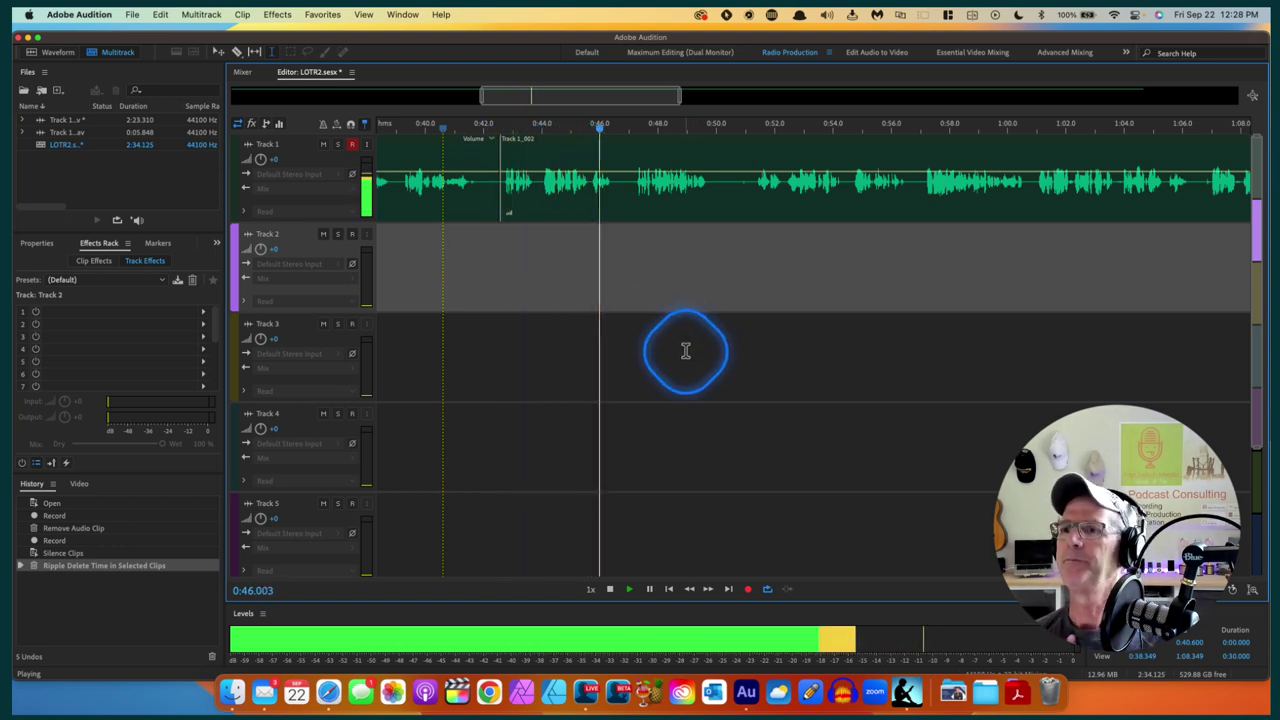
Silence the Track 1 pause from about 49.83 to 51.29 seconds and play it back from about 48.4 seconds
click(545, 170)
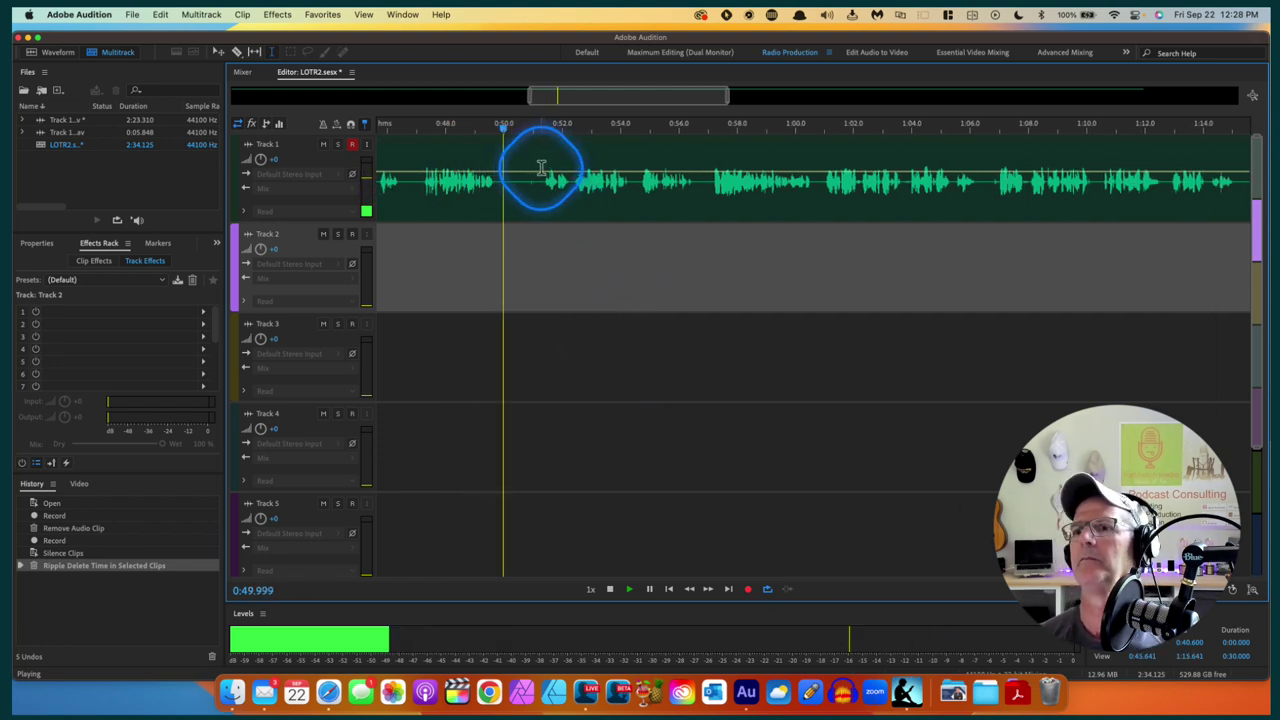
drag(541, 167, 497, 162)
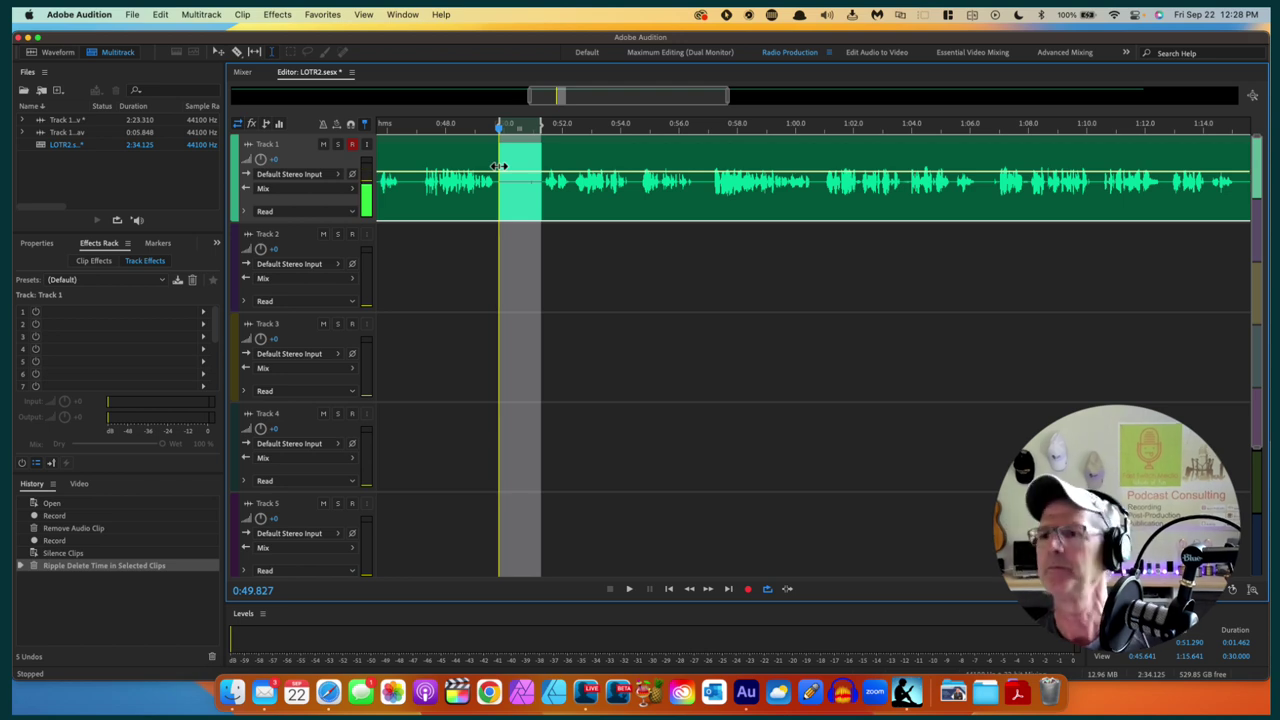
click(457, 163)
key(space)
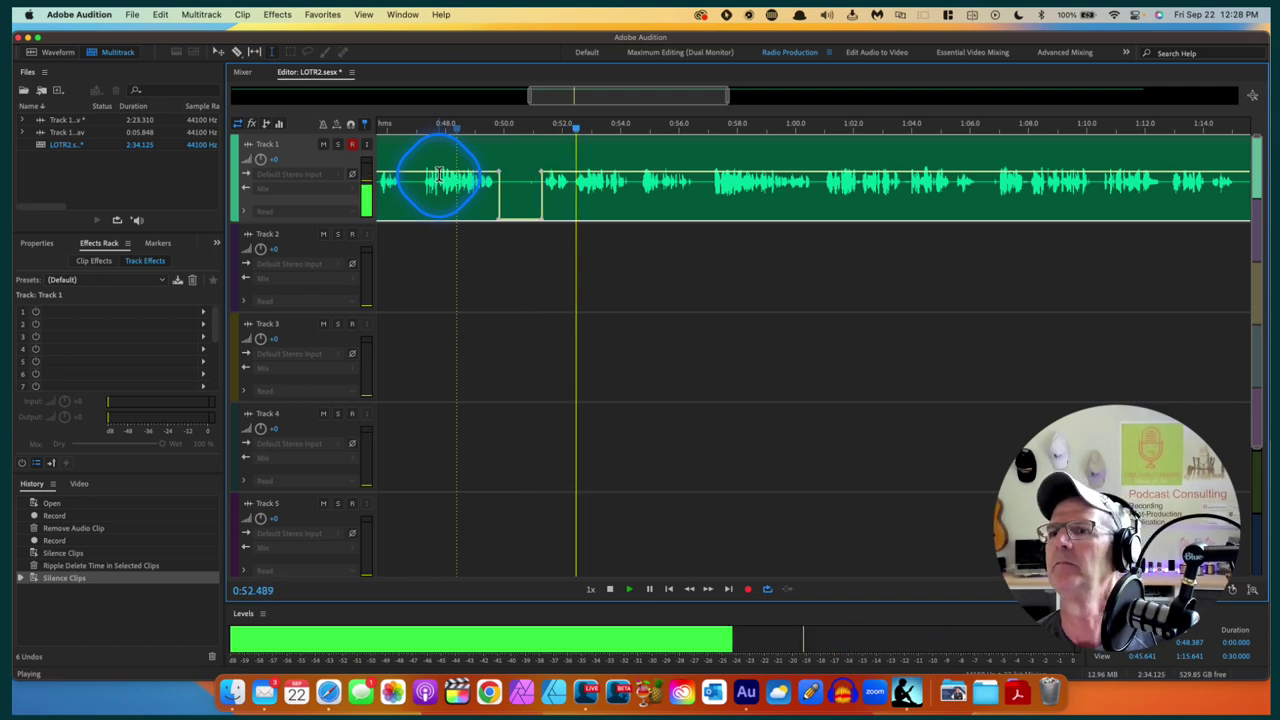
key(space)
scroll(500, 289, left, 5)
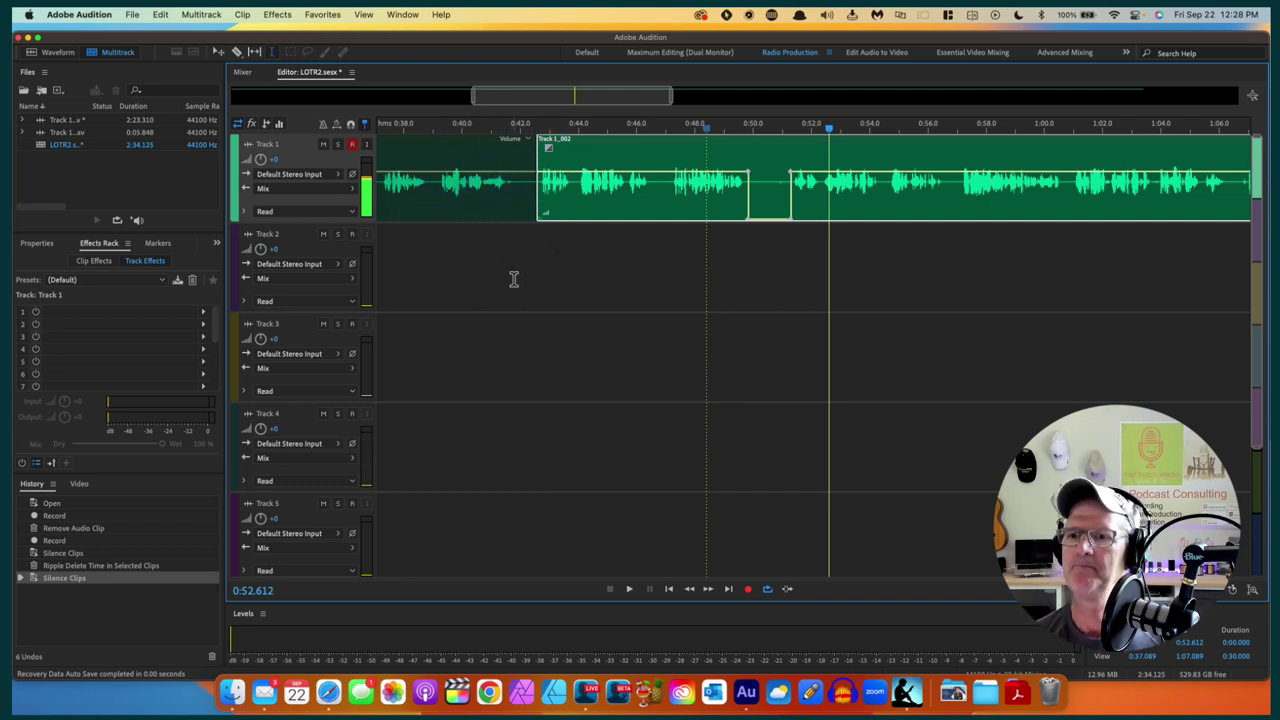
Open a new Finder window and go to Music > Multi-tracl Gandalf > Imported Files
right_click(232, 685)
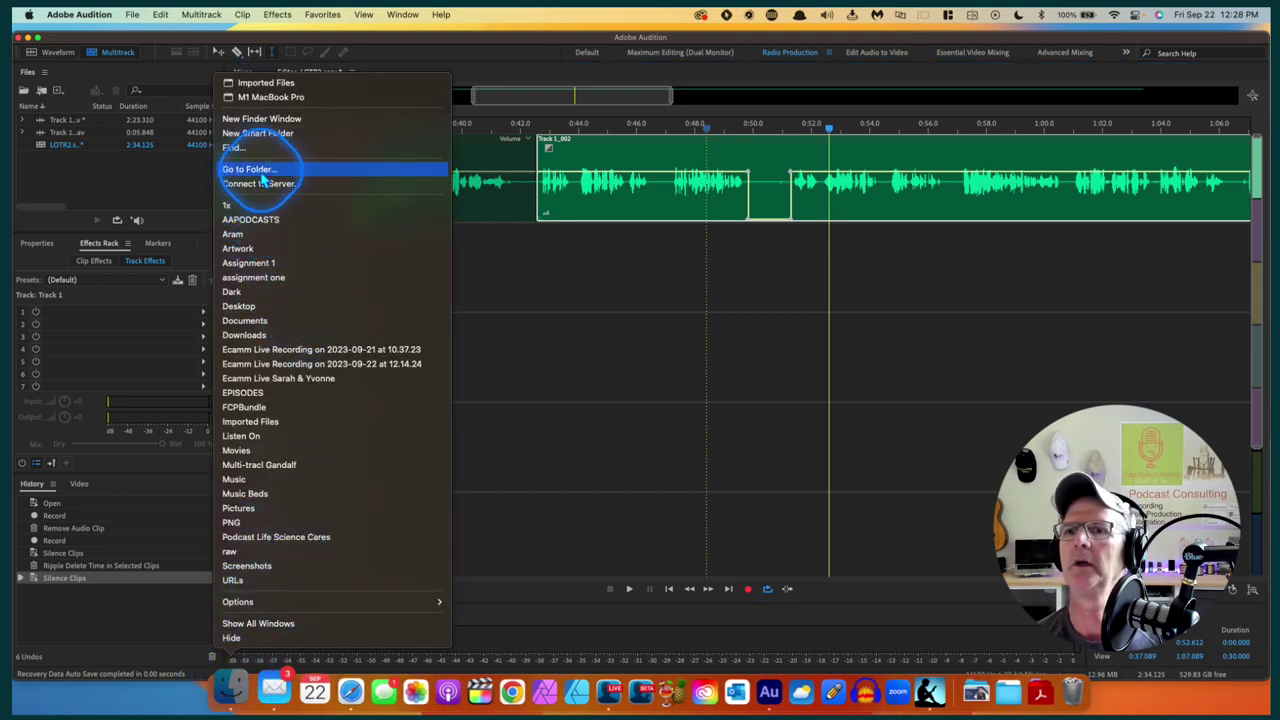
click(259, 120)
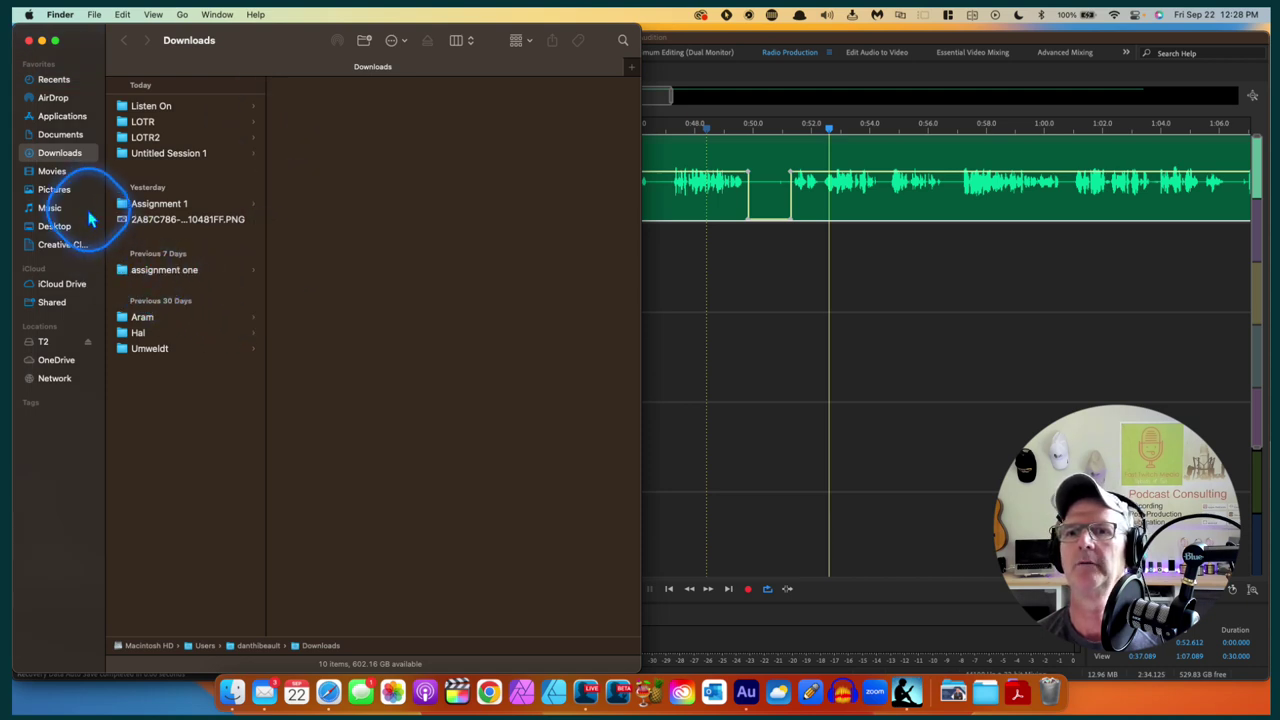
click(48, 209)
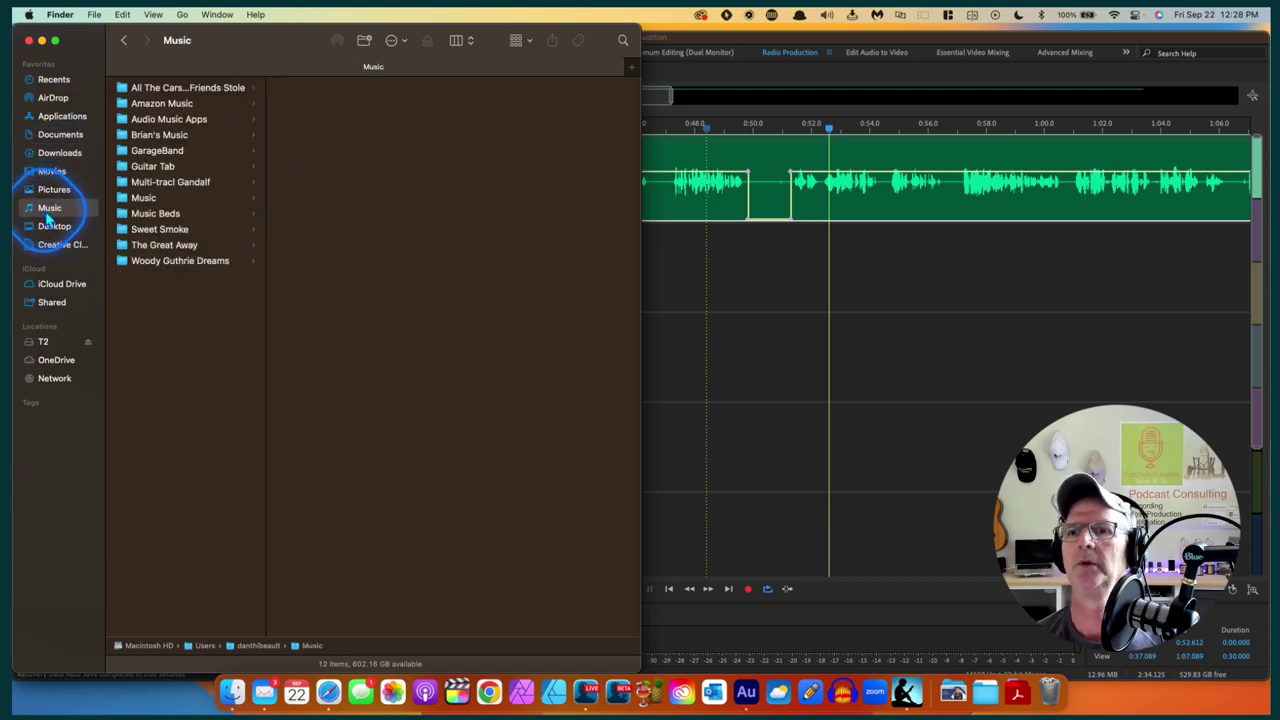
click(140, 183)
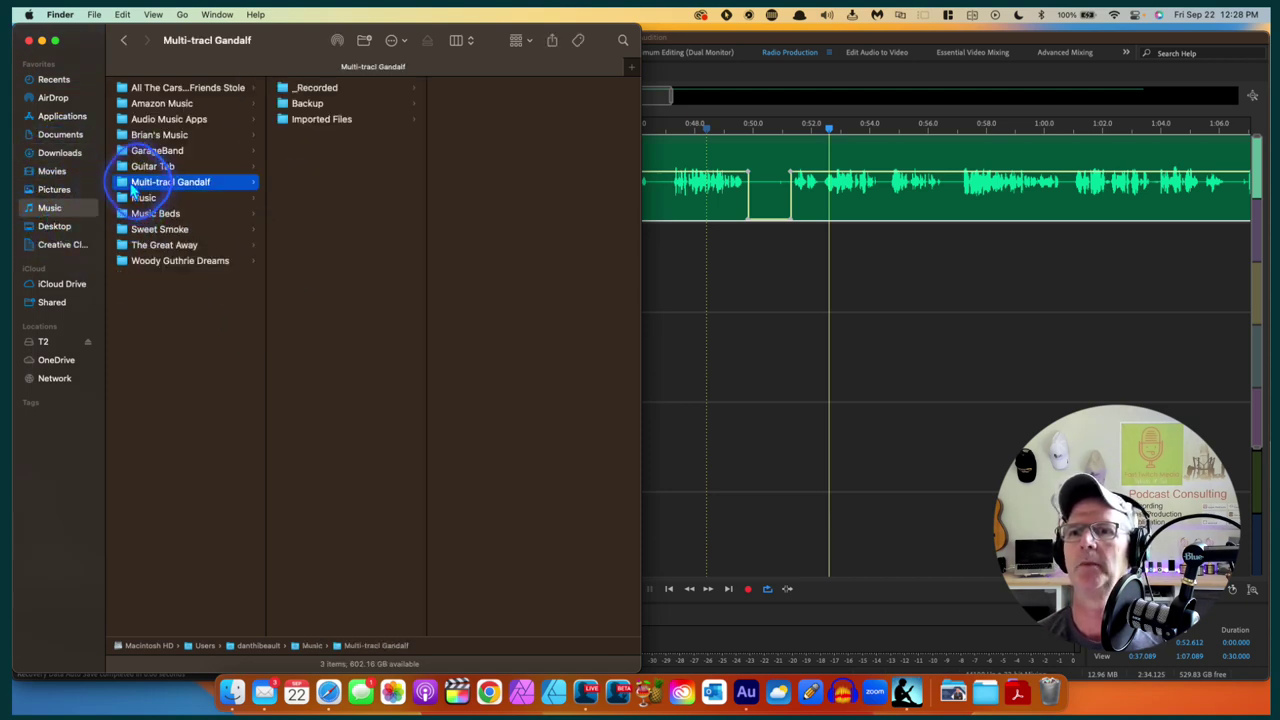
click(303, 121)
Add epic-drama-sleek-car-commercial-SBA-300531358.mp3 to Track 2 at about 47 seconds and minimize the Finder window
click(445, 89)
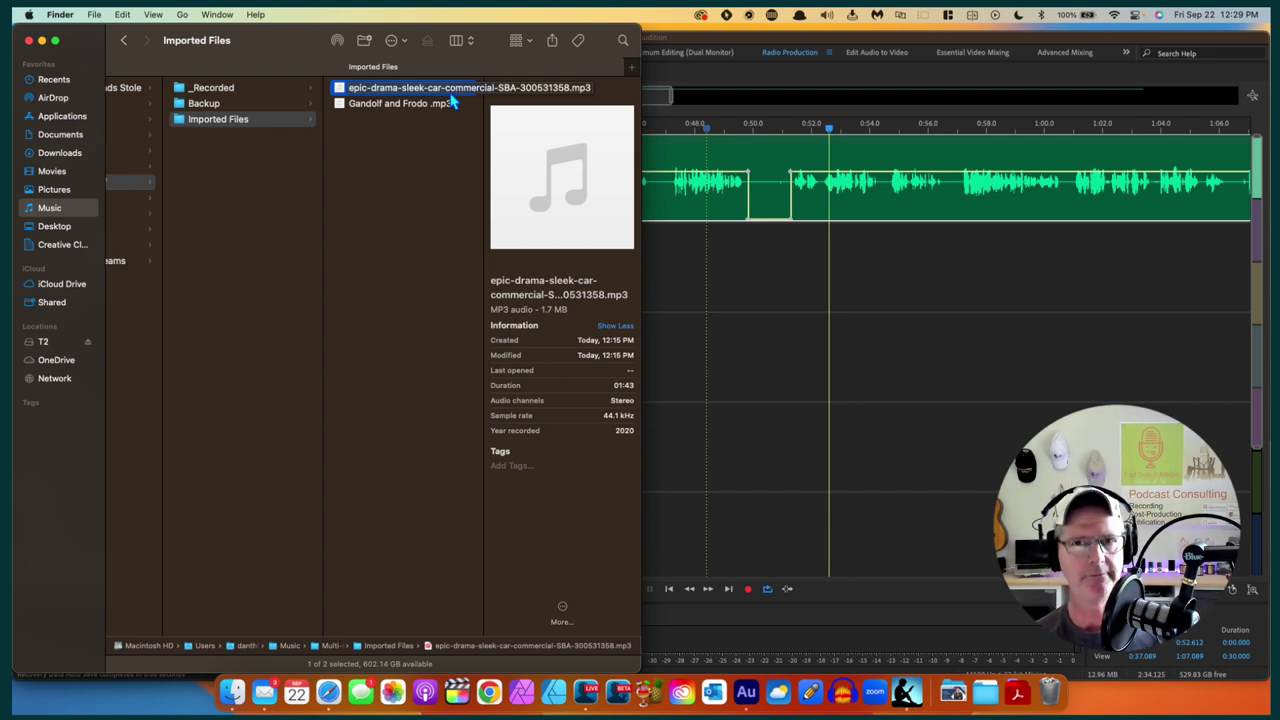
mouse_move(360, 88)
mouse_down()
mouse_move(314, 72)
mouse_move(338, 92)
mouse_up()
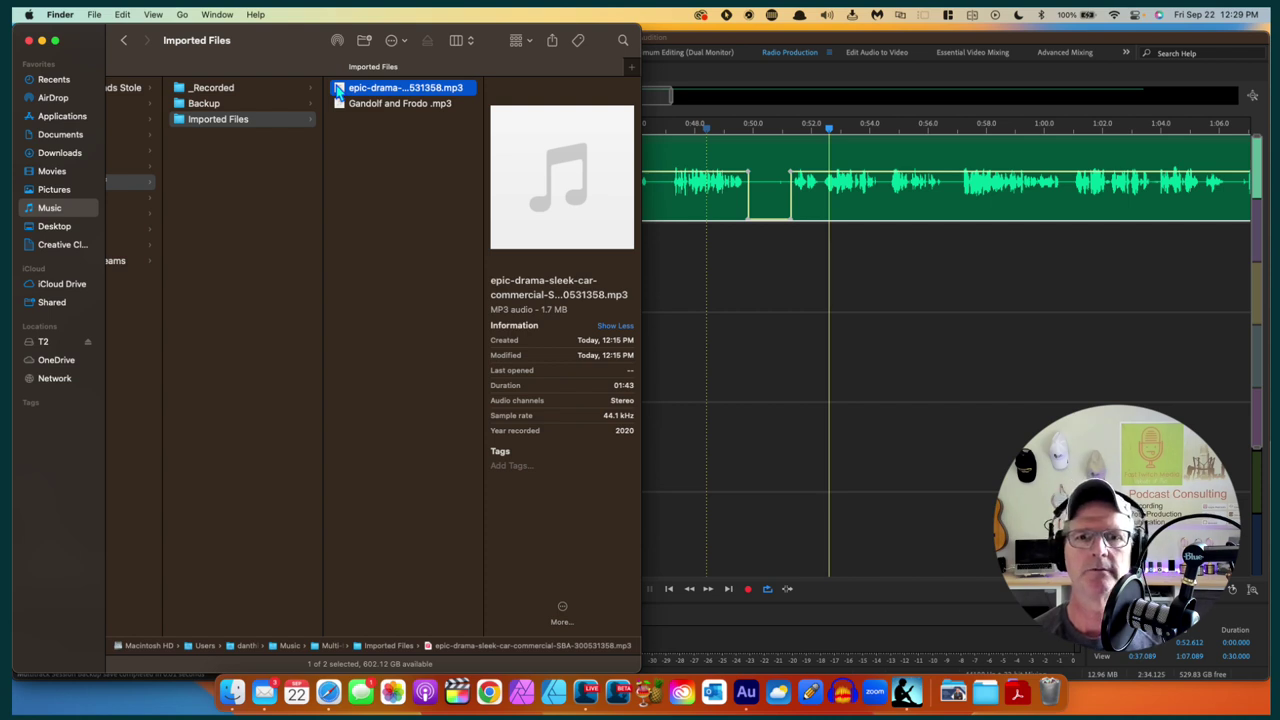
drag(338, 88, 672, 284)
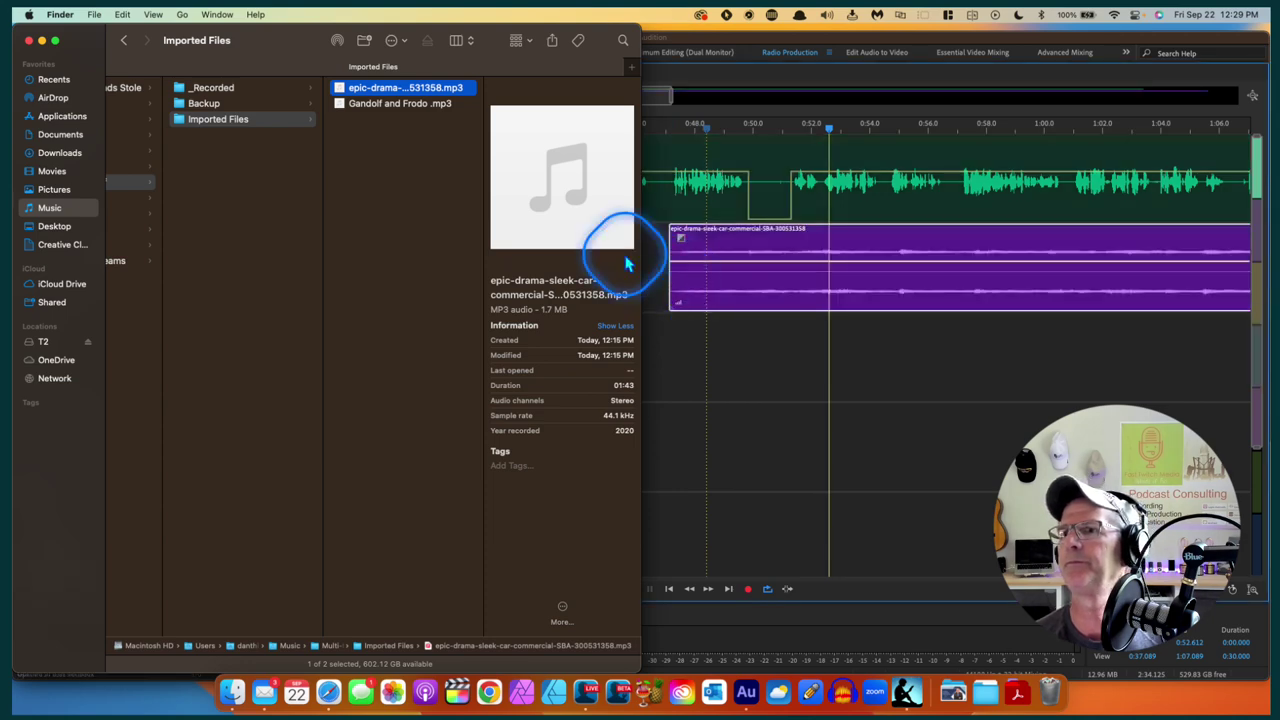
click(41, 40)
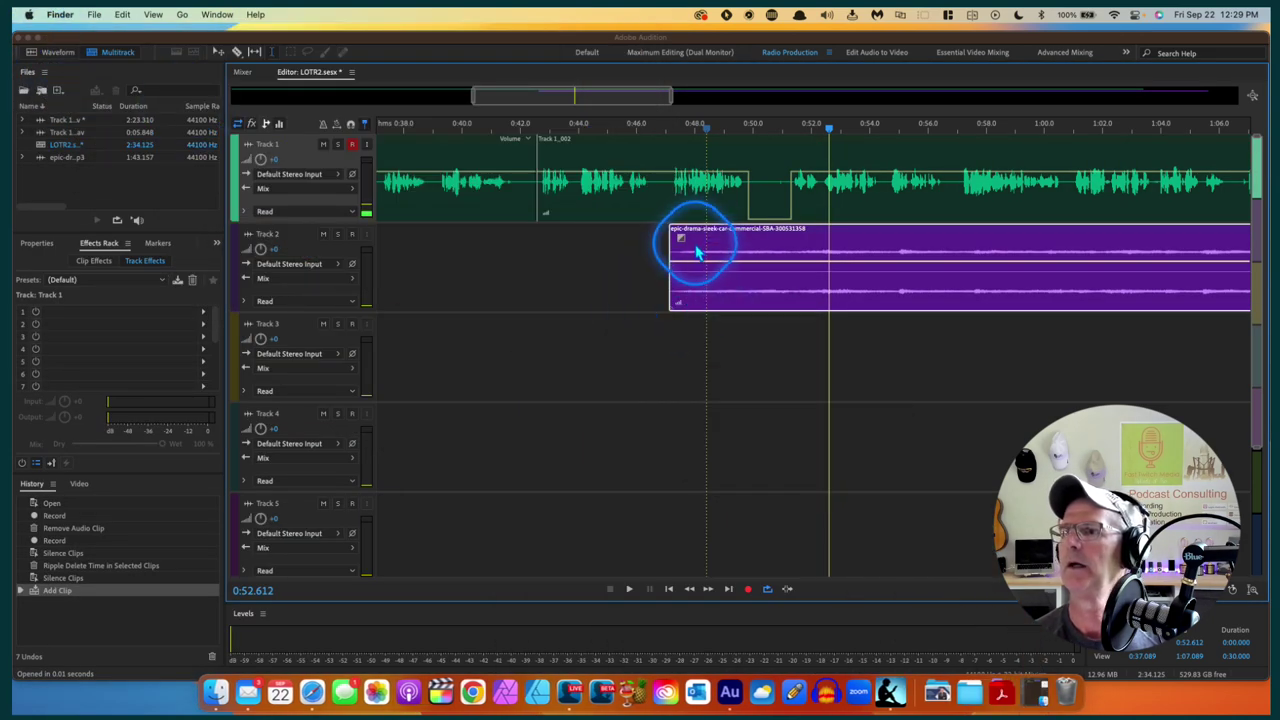
Play the voice and music tracks together from about 47.1 seconds and stop at about 54.1 seconds
click(667, 205)
click(667, 205)
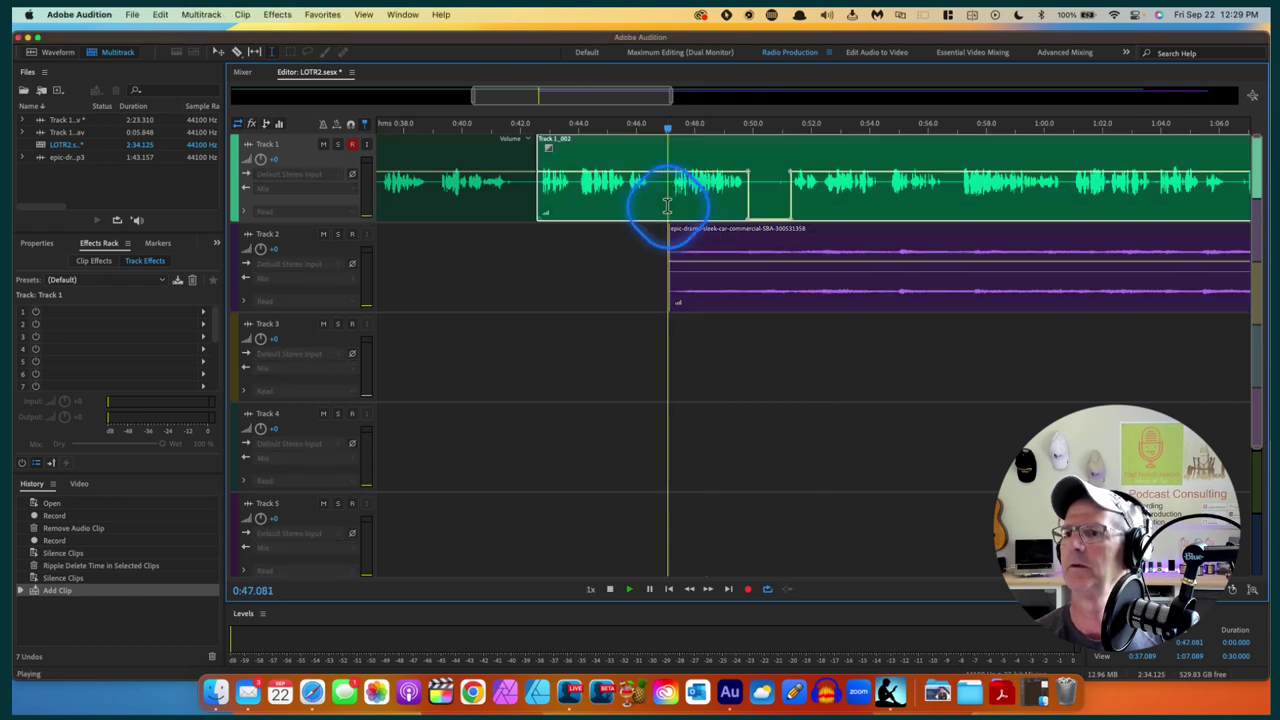
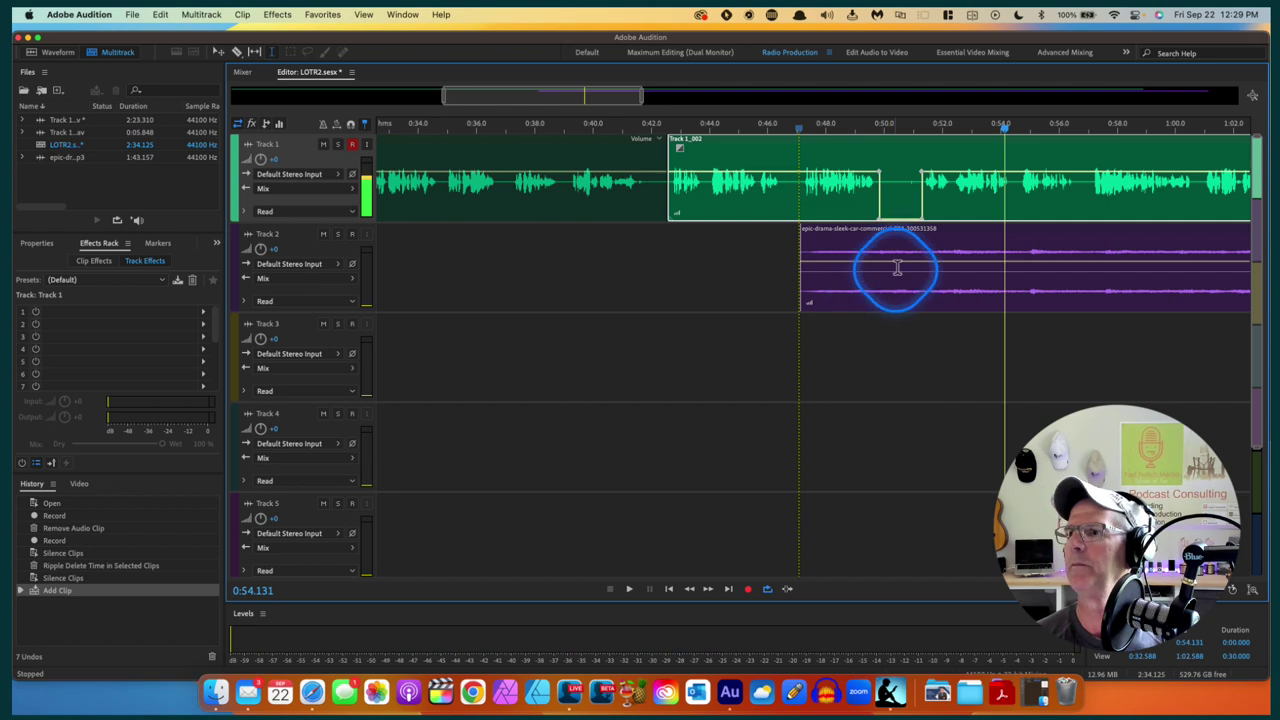
With the Move tool, shift the Track 2 music clip earlier so it starts at about 37.6 seconds
click(910, 236)
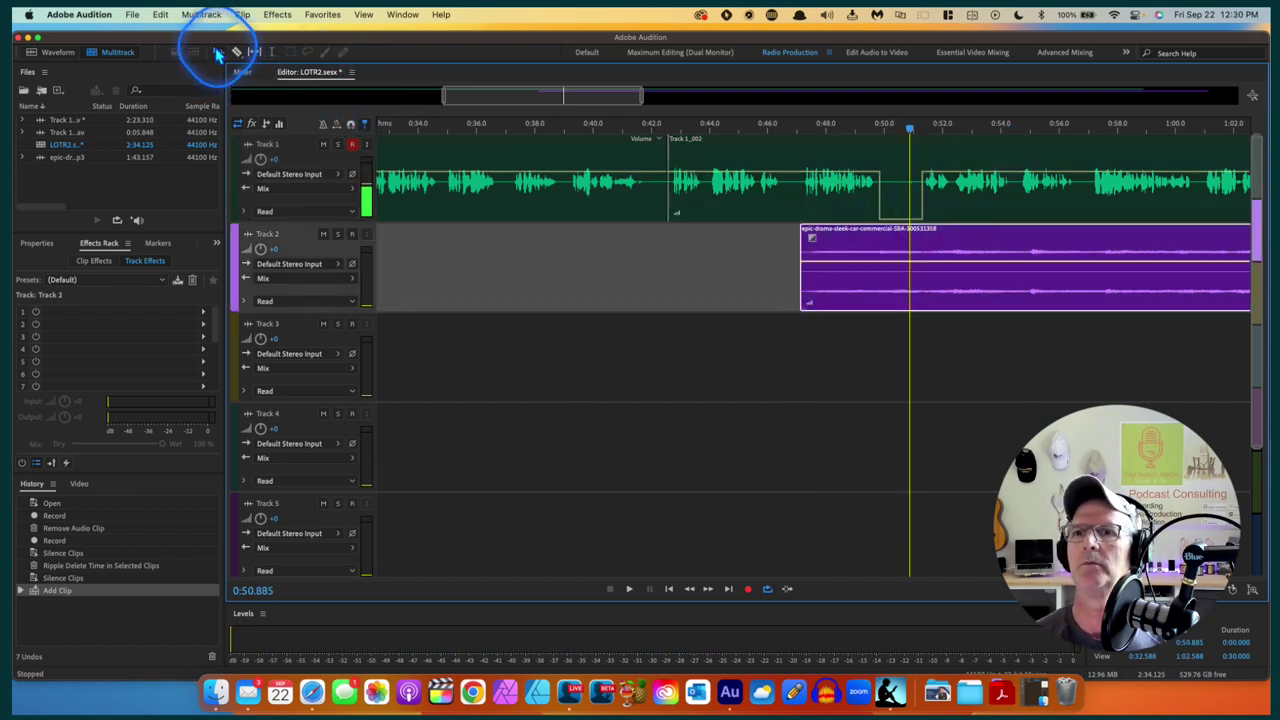
click(808, 229)
click(843, 255)
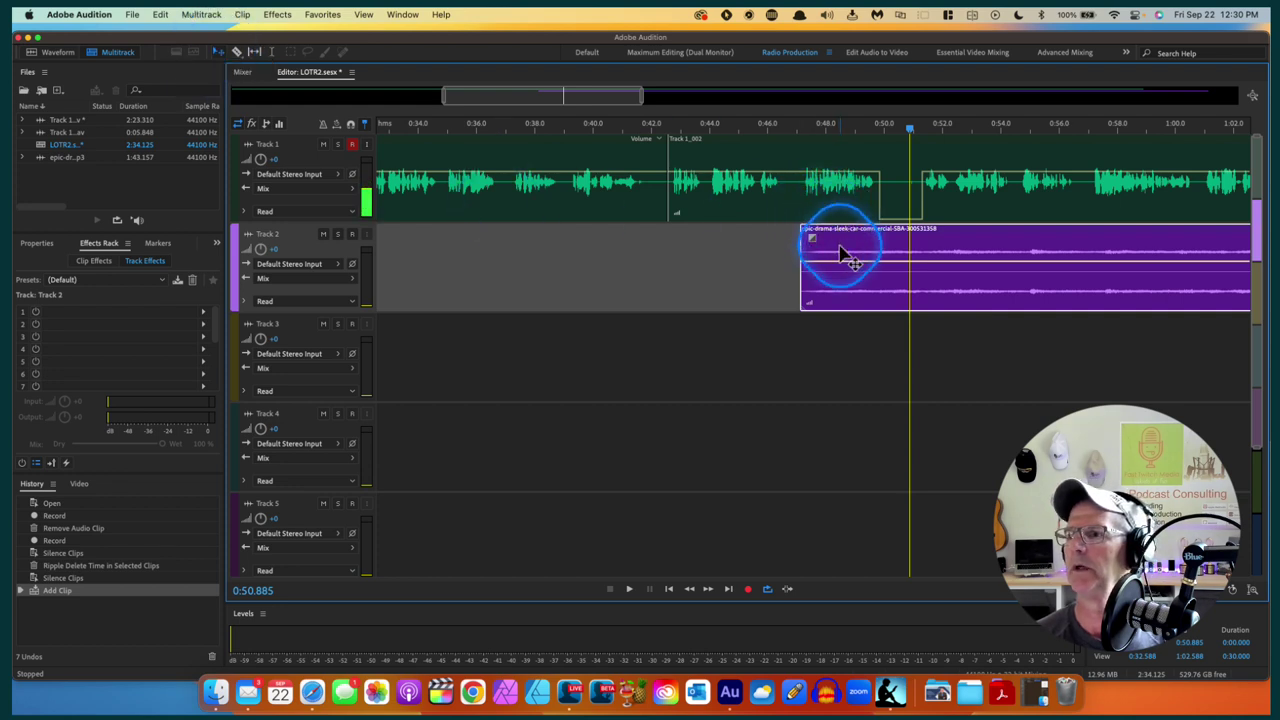
drag(843, 255, 560, 240)
Play the session from about 25.7 seconds through the start of the Track 2 music clip
drag(540, 100, 474, 100)
click(476, 133)
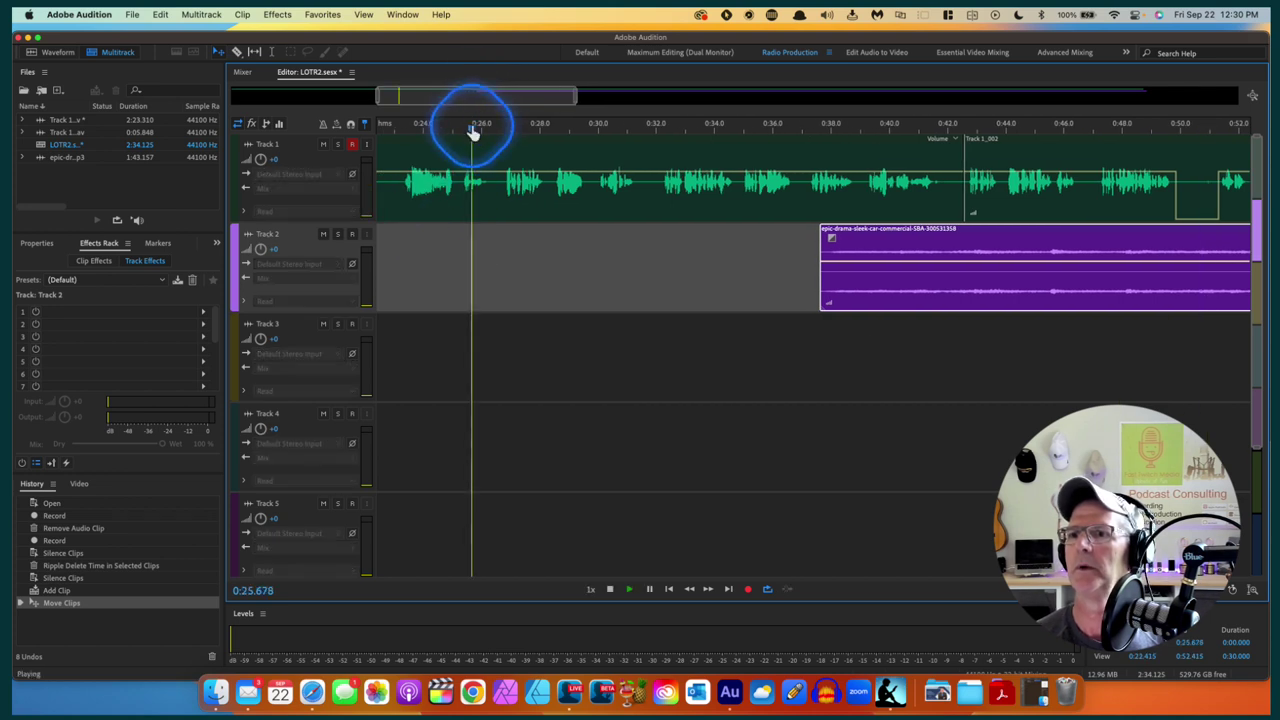
key(space)
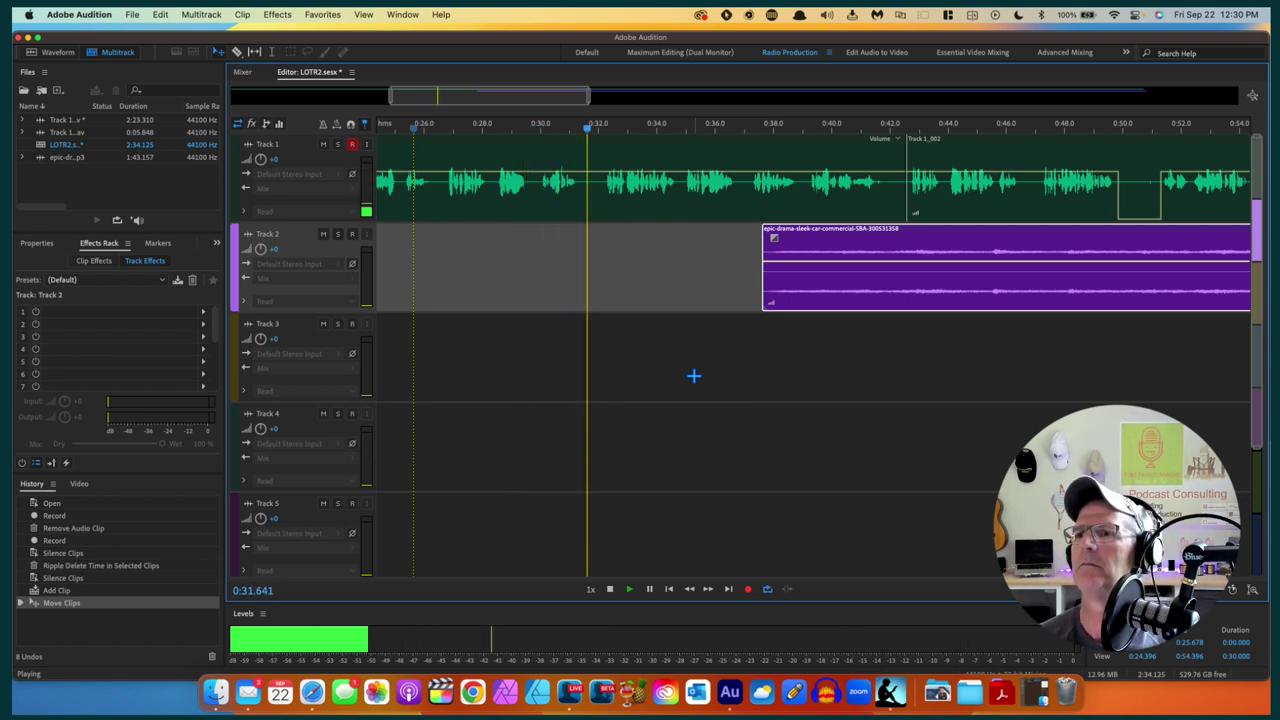
click(737, 391)
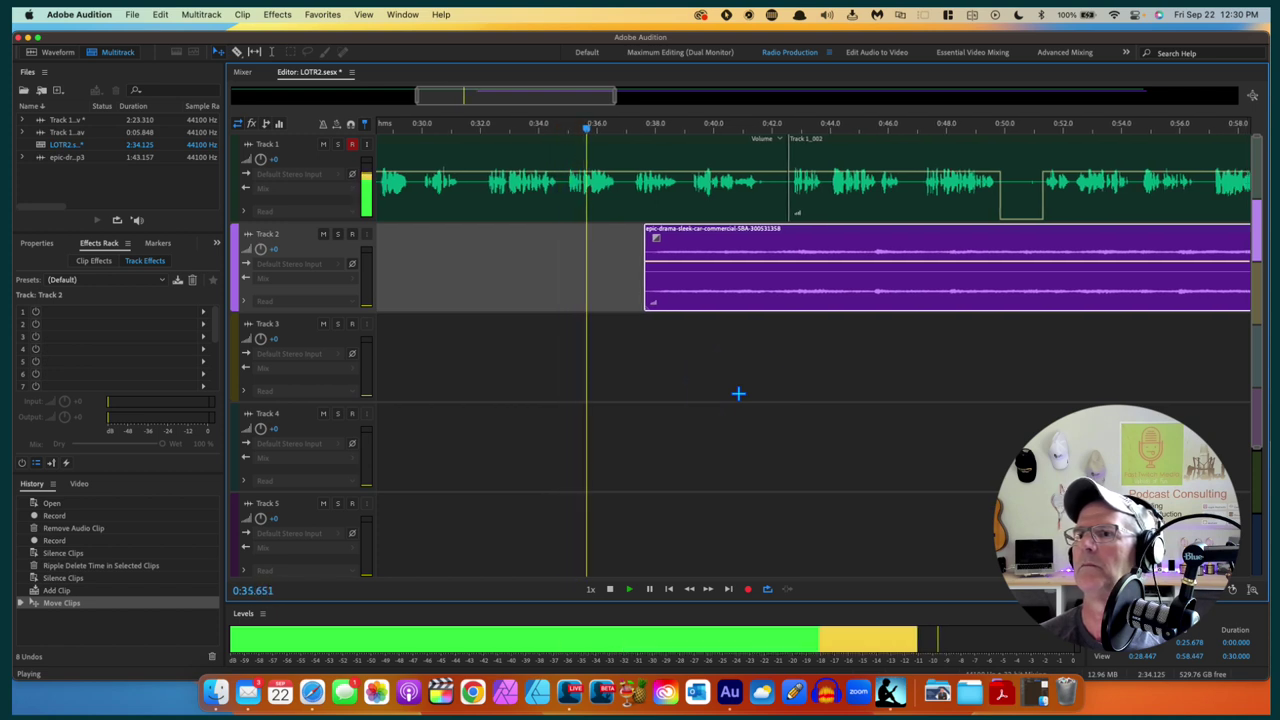
drag(690, 234, 700, 245)
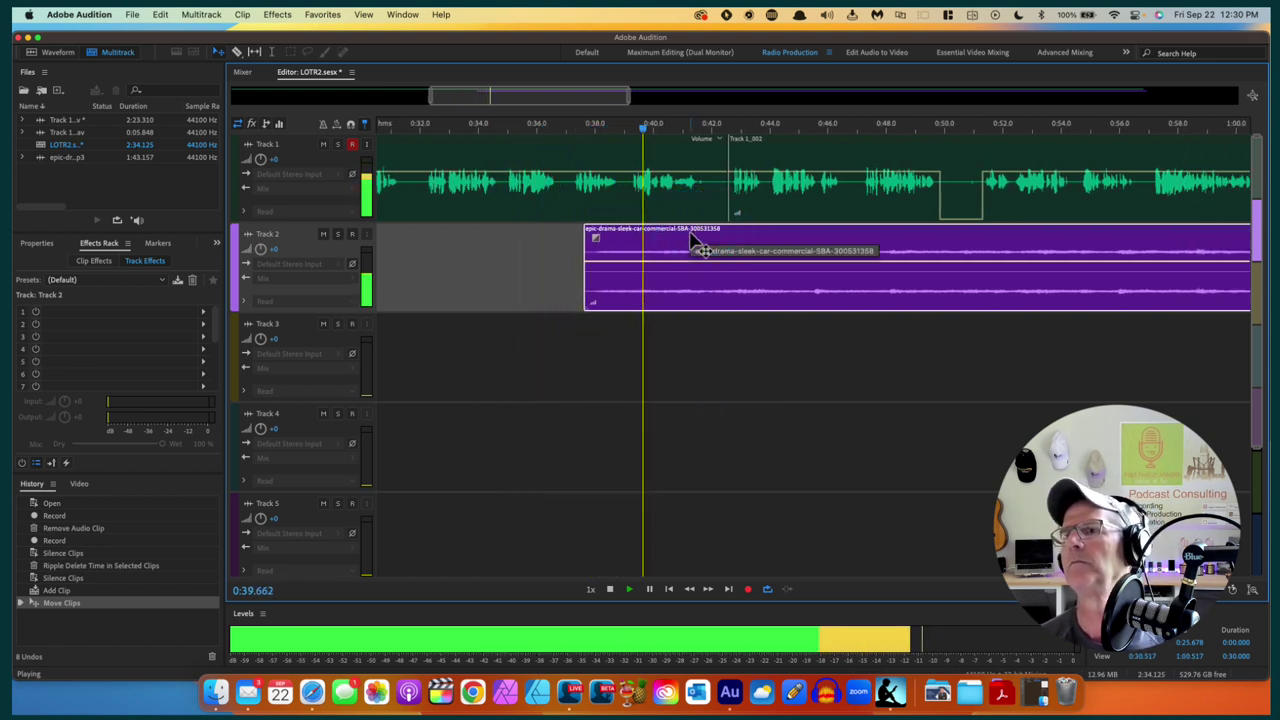
click(851, 368)
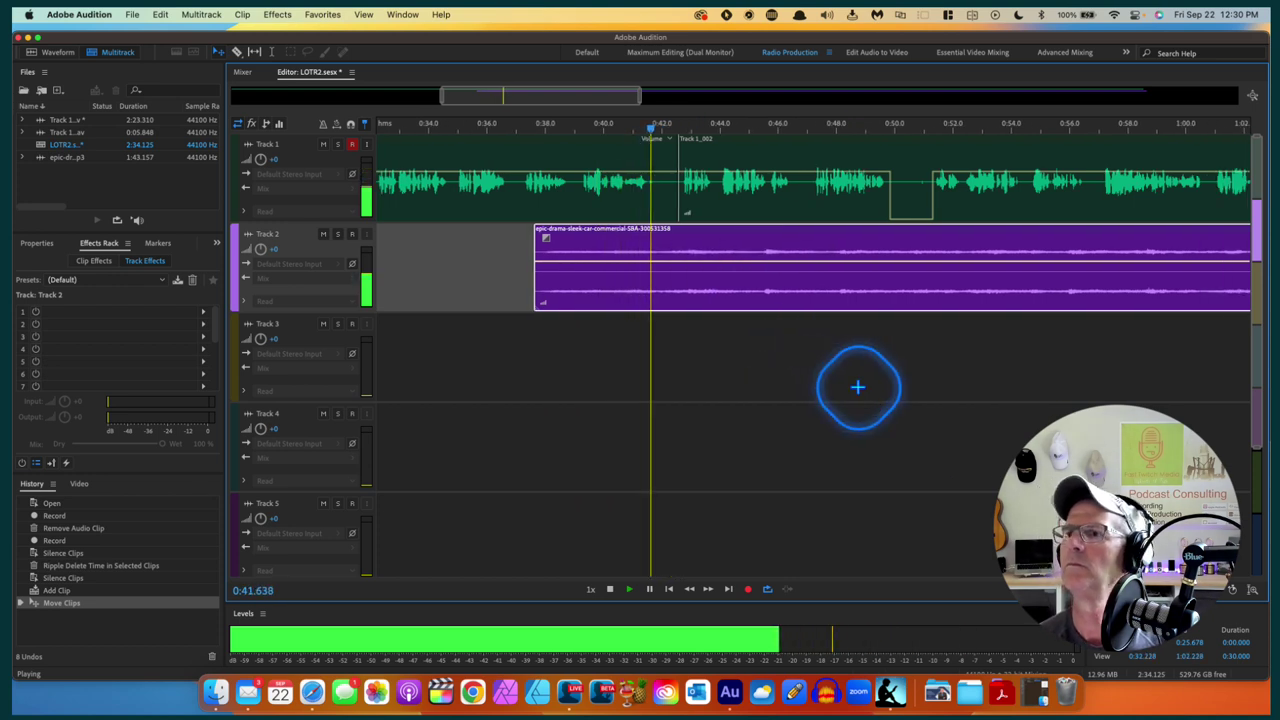
Move the Track 2 music clip later to start at about 41.5 seconds and stop playback
drag(729, 246, 840, 242)
key(space)
scroll(840, 341, right, 5)
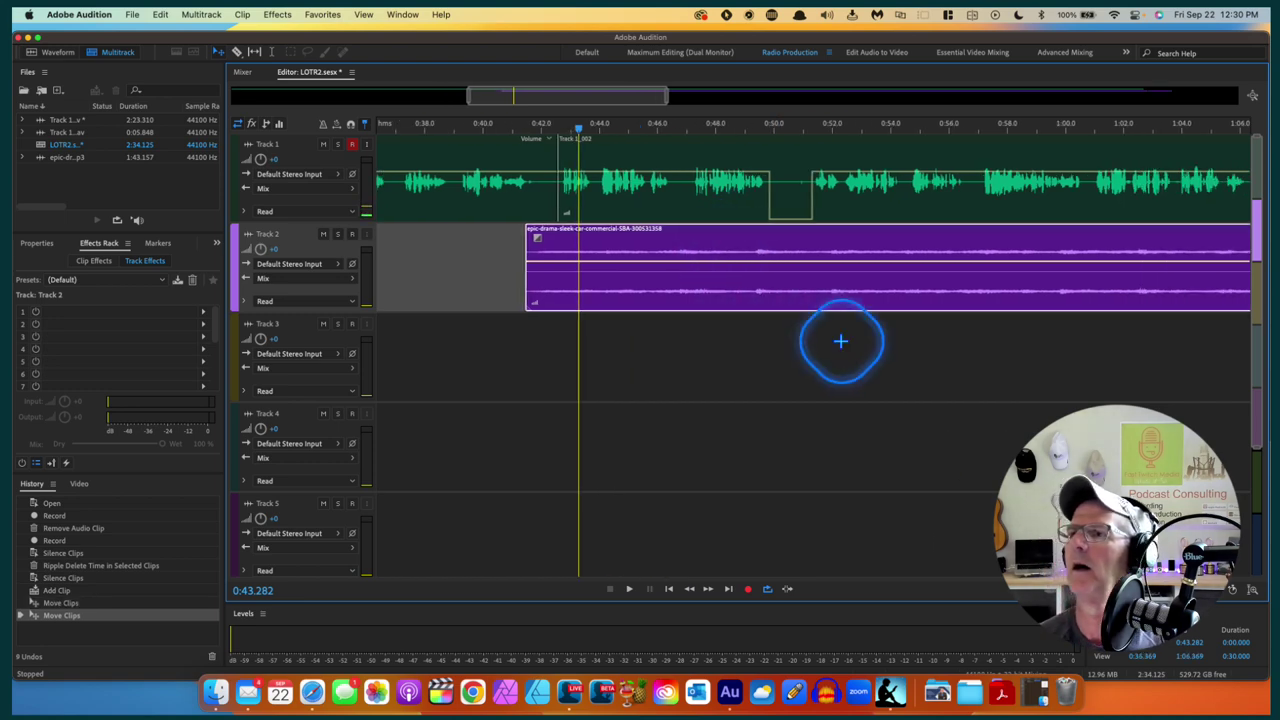
Move the second voice clip on Track 1 later to start at about 45.2 seconds, leaving a gap before it
scroll(840, 341, down, 5)
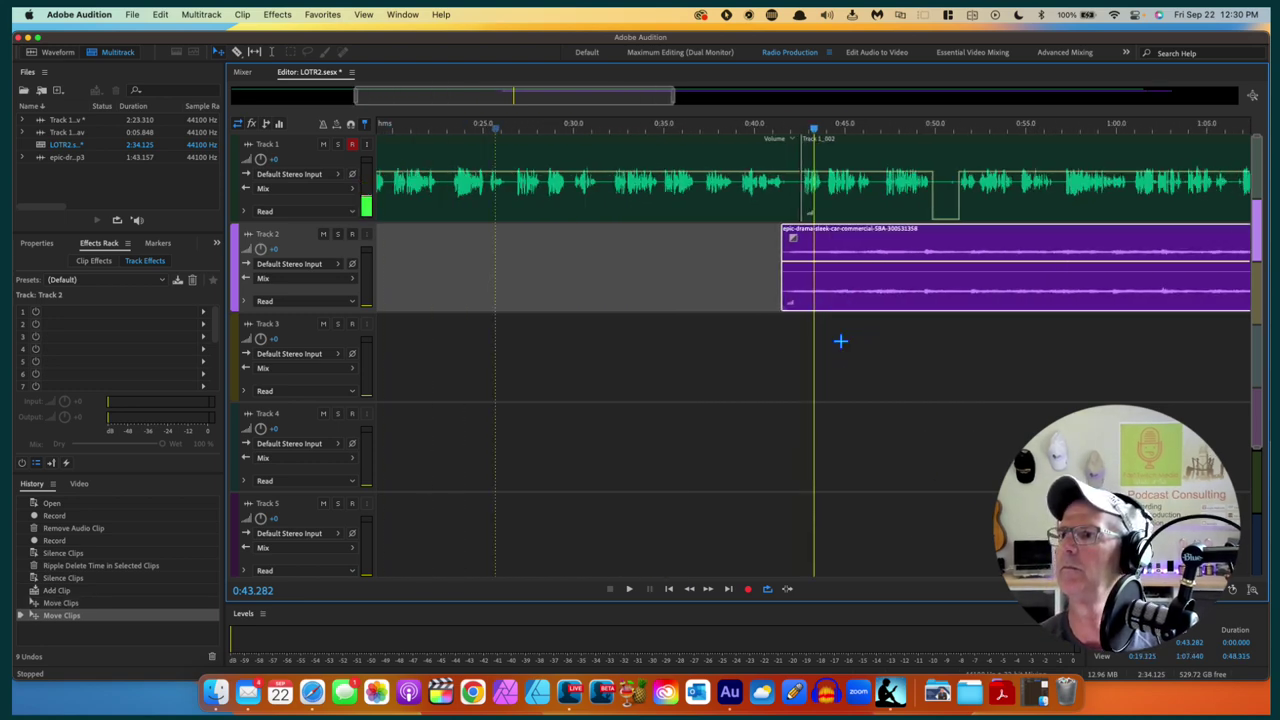
scroll(840, 341, right, 10)
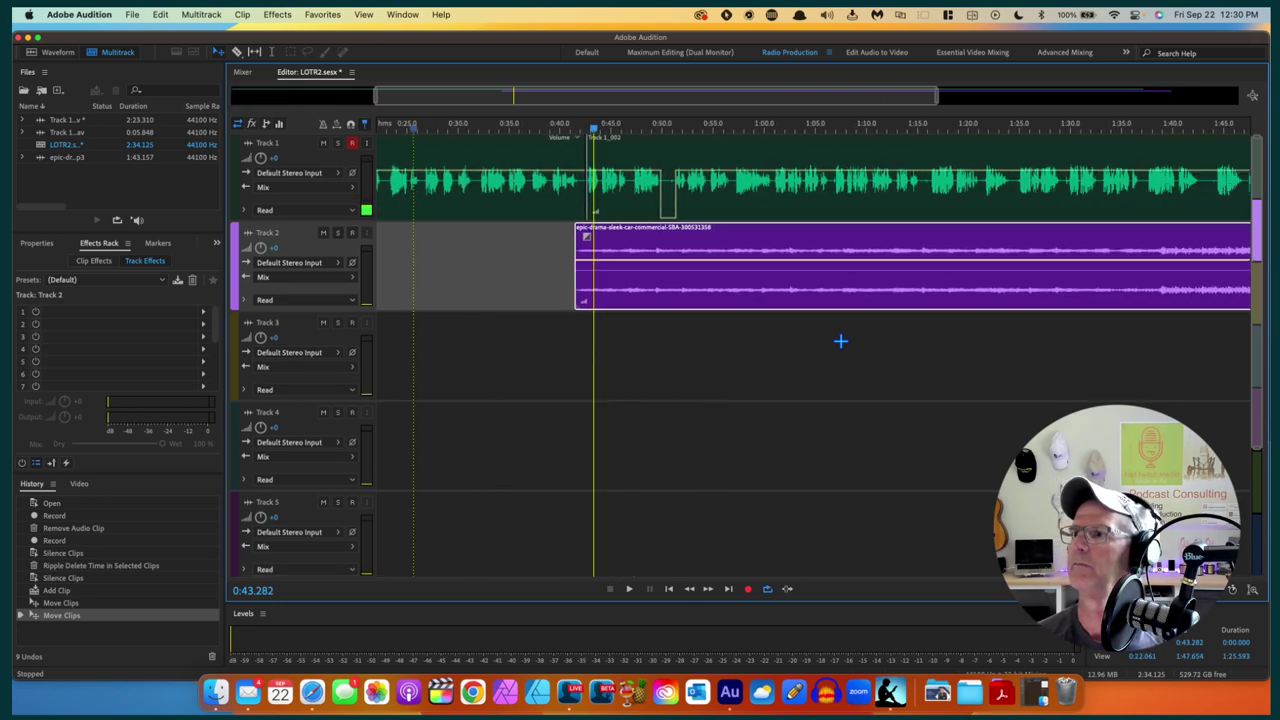
scroll(840, 341, right, 3)
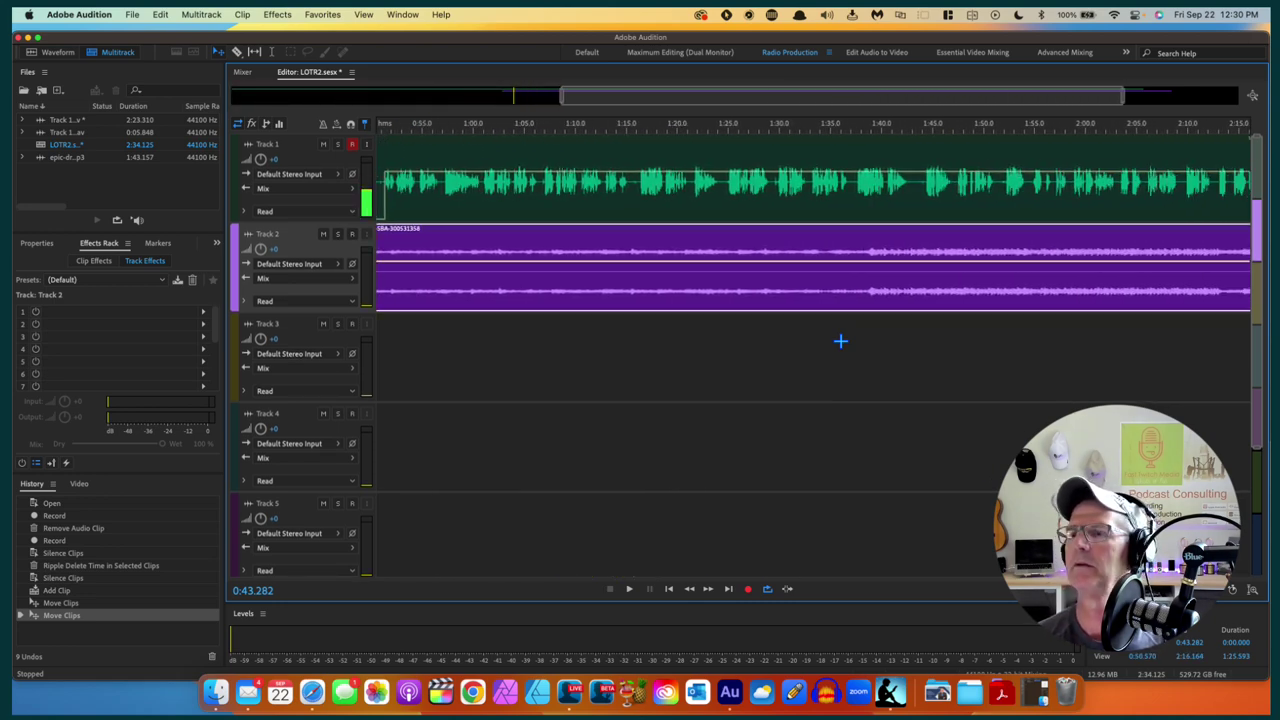
scroll(840, 341, left, 6)
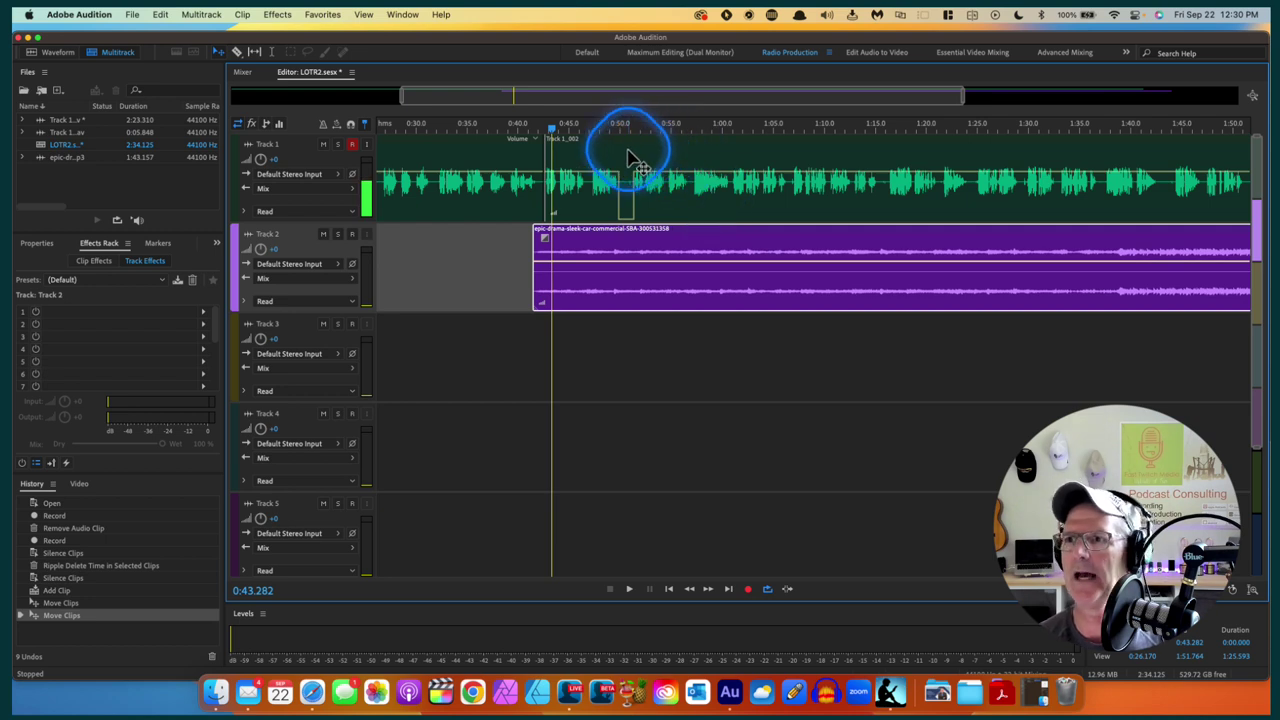
click(628, 157)
mouse_move(617, 150)
mouse_down()
mouse_move(633, 150)
mouse_move(617, 152)
mouse_up()
click(536, 160)
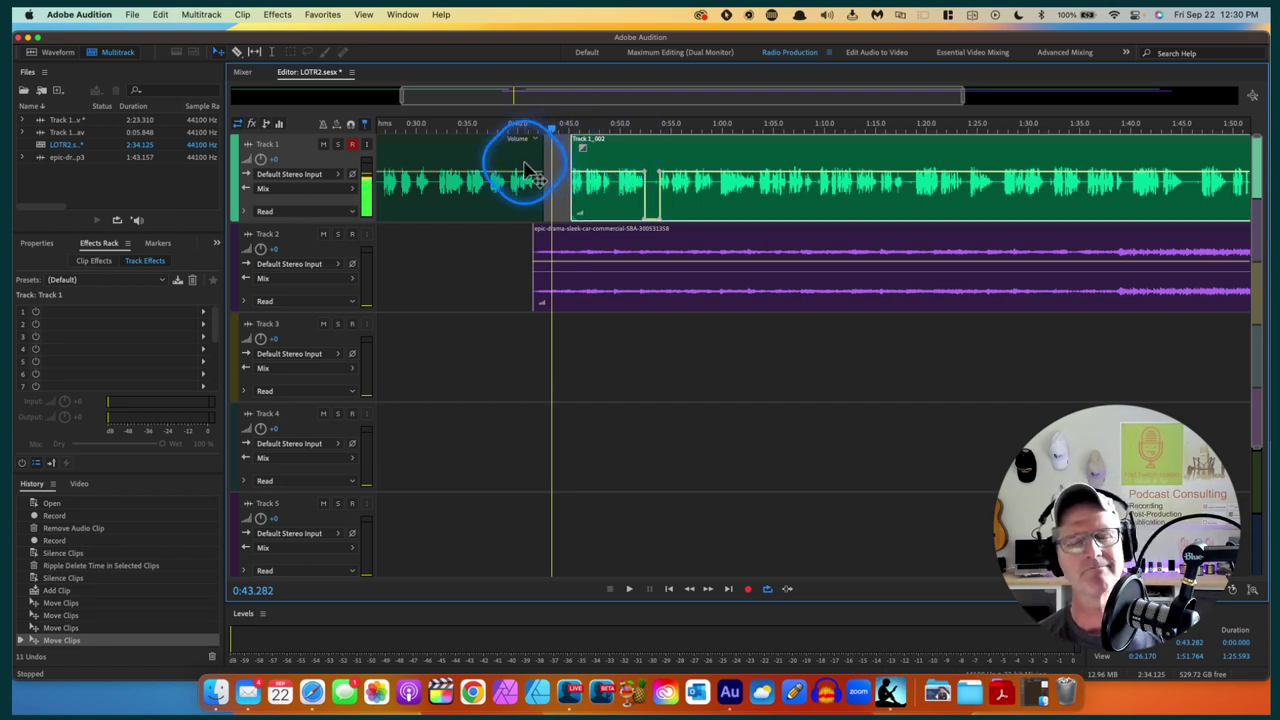
Play the voice and music from about 37.2 seconds across the Track 1 gap and stop at about 46.2 seconds
click(489, 128)
key(space)
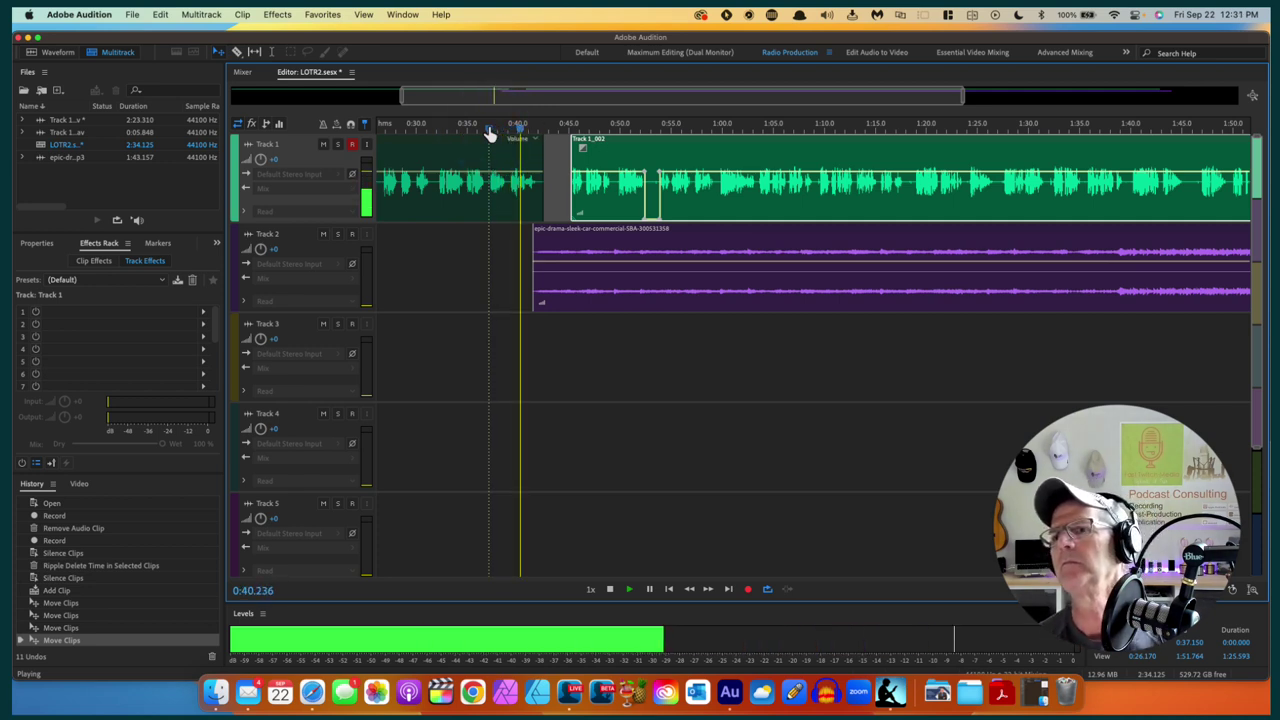
click(596, 160)
click(565, 250)
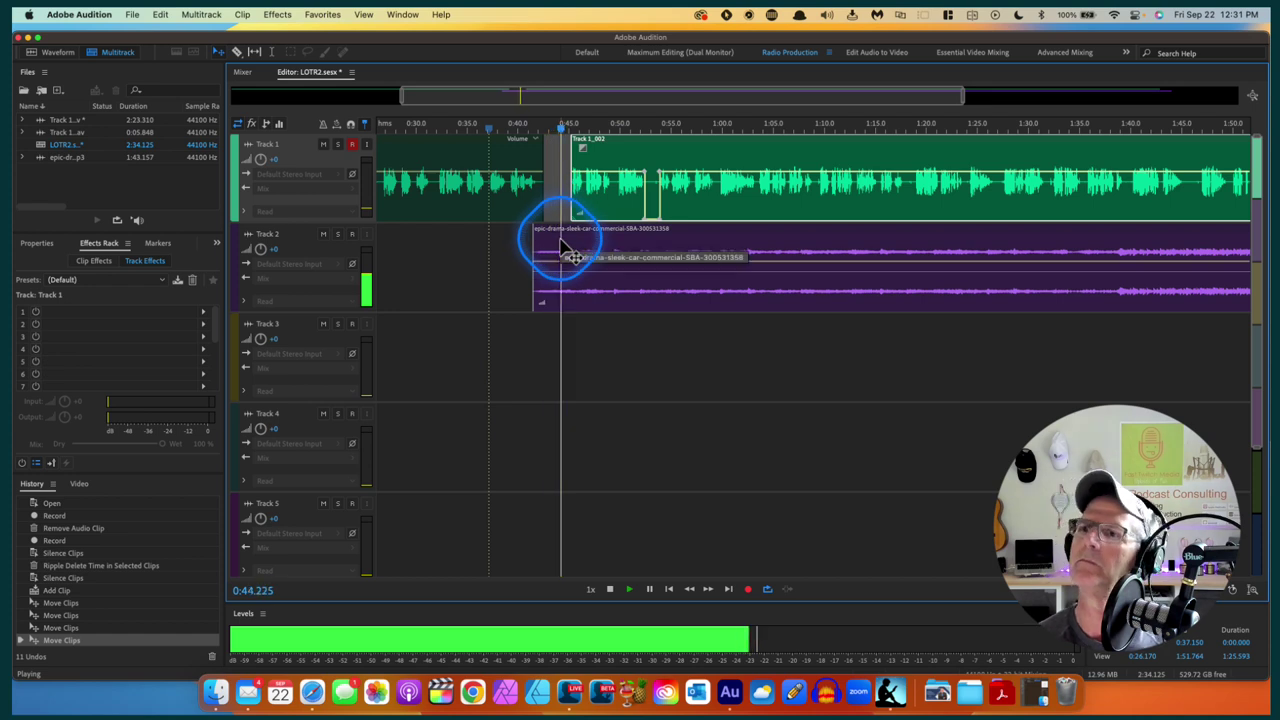
click(561, 242)
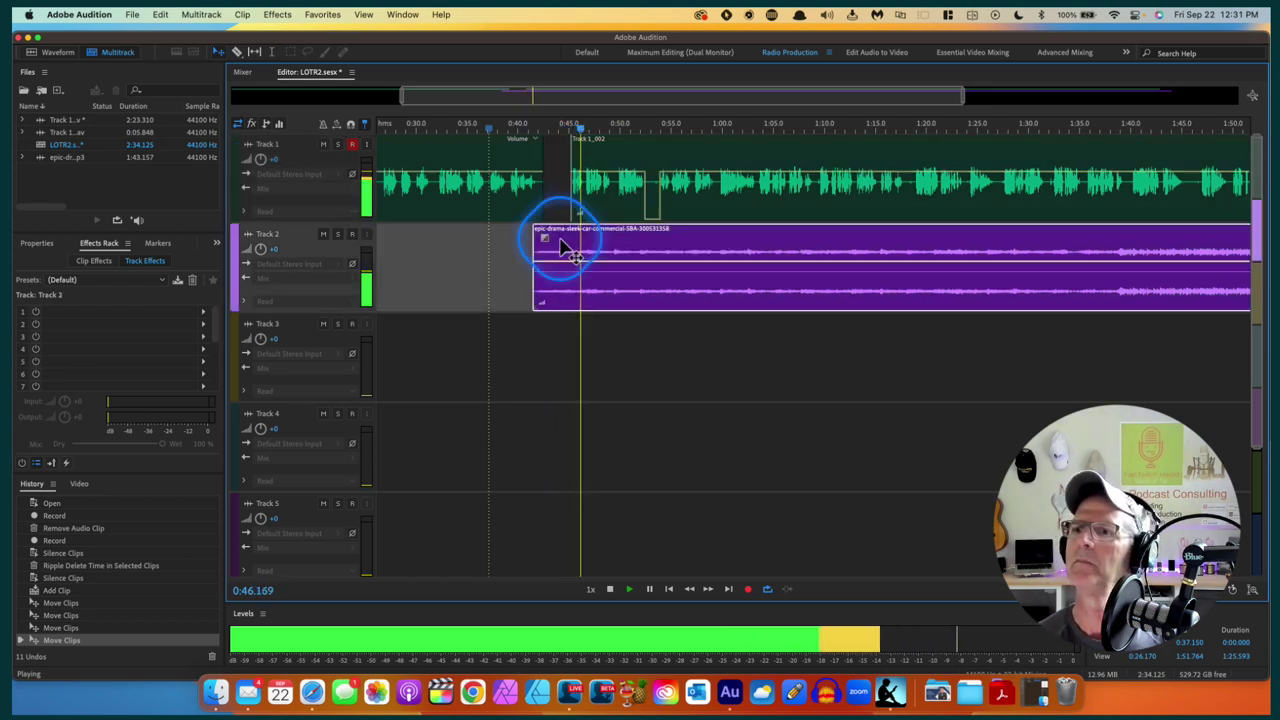
key(space)
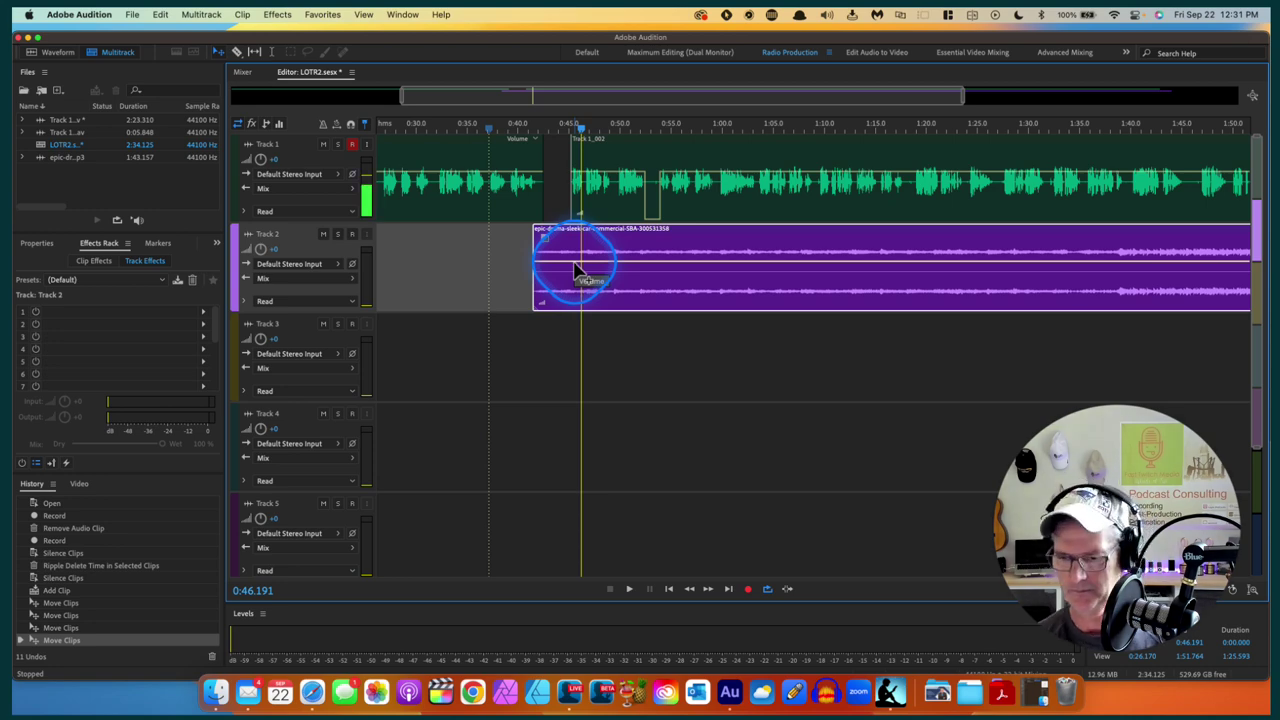
Add volume keyframes to the Track 2 music clip at about 45.2 and 45.4 seconds, lowering the level from the second one onward
key(=)
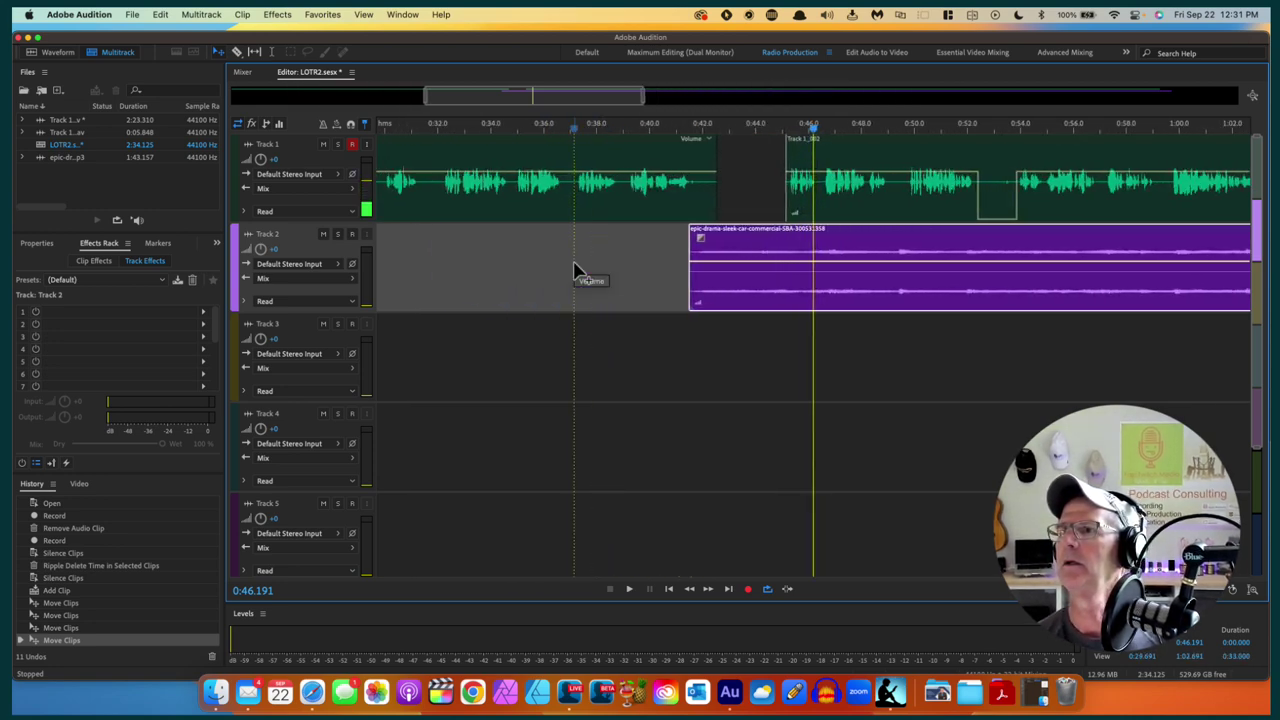
key(=)
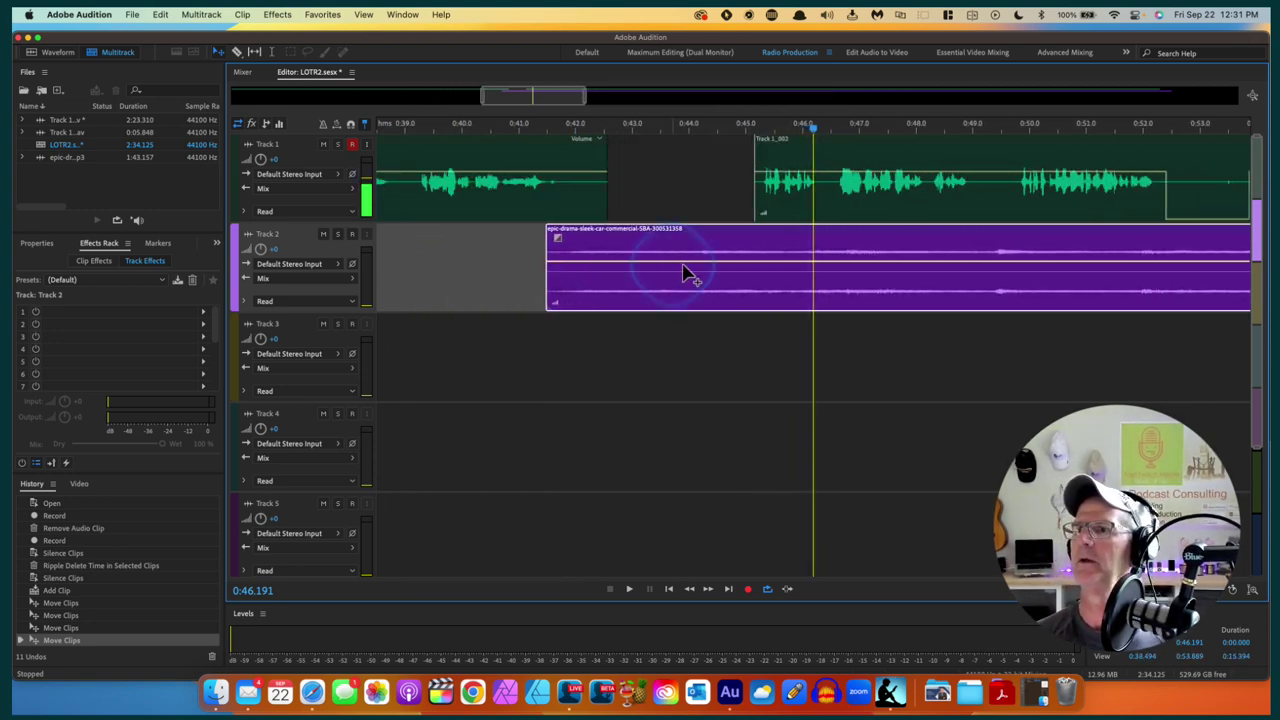
click(761, 266)
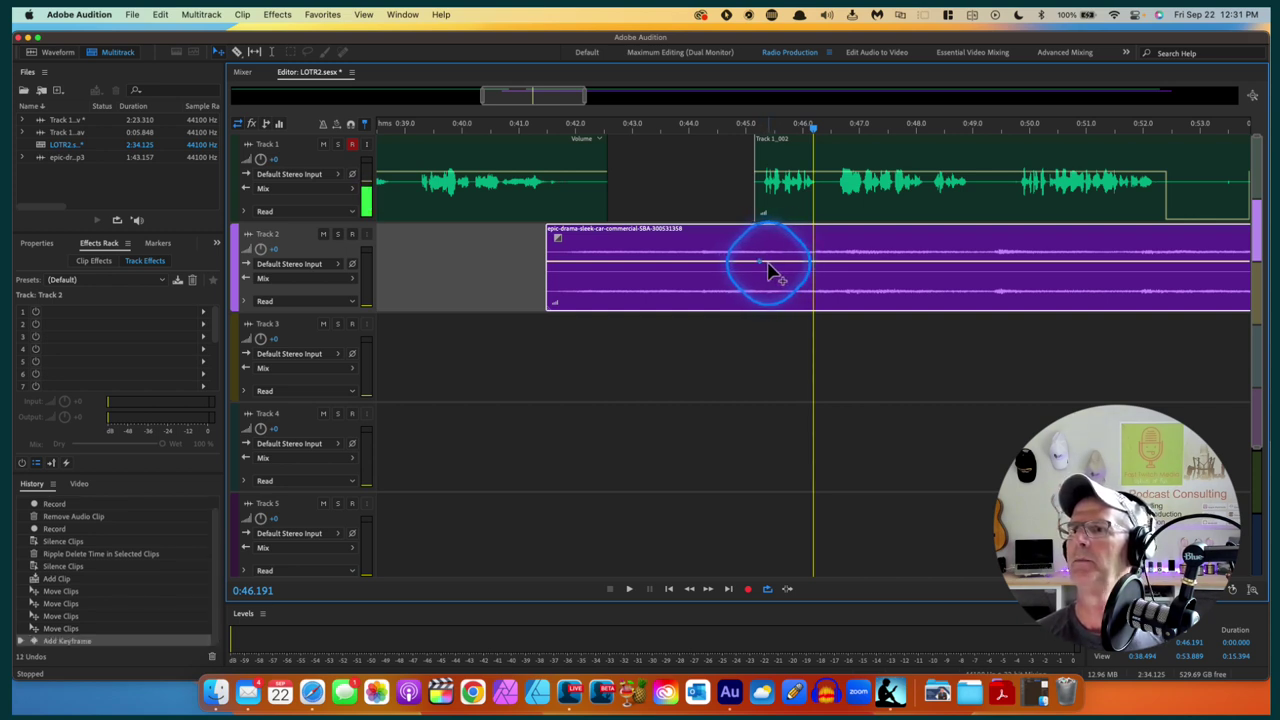
drag(768, 268, 766, 283)
Play the mix from about 40.3 seconds to check the music volume drop and stop at about 1:03.6
click(480, 127)
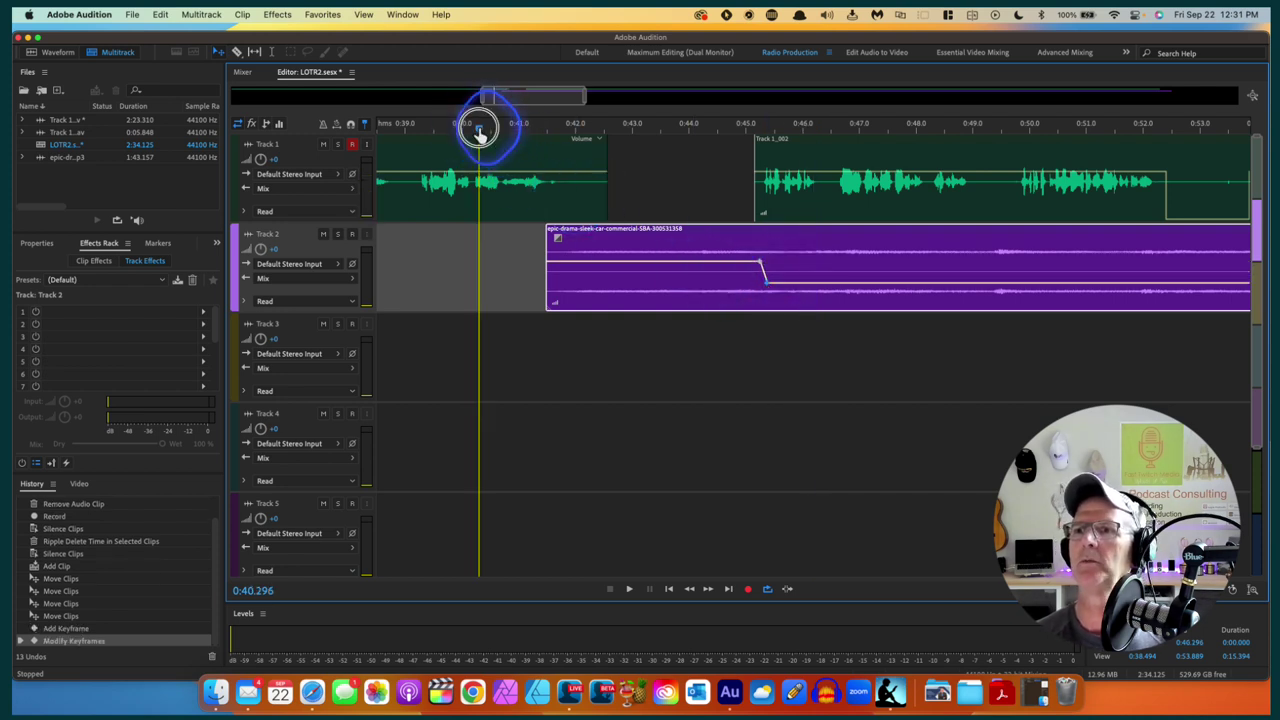
key(space)
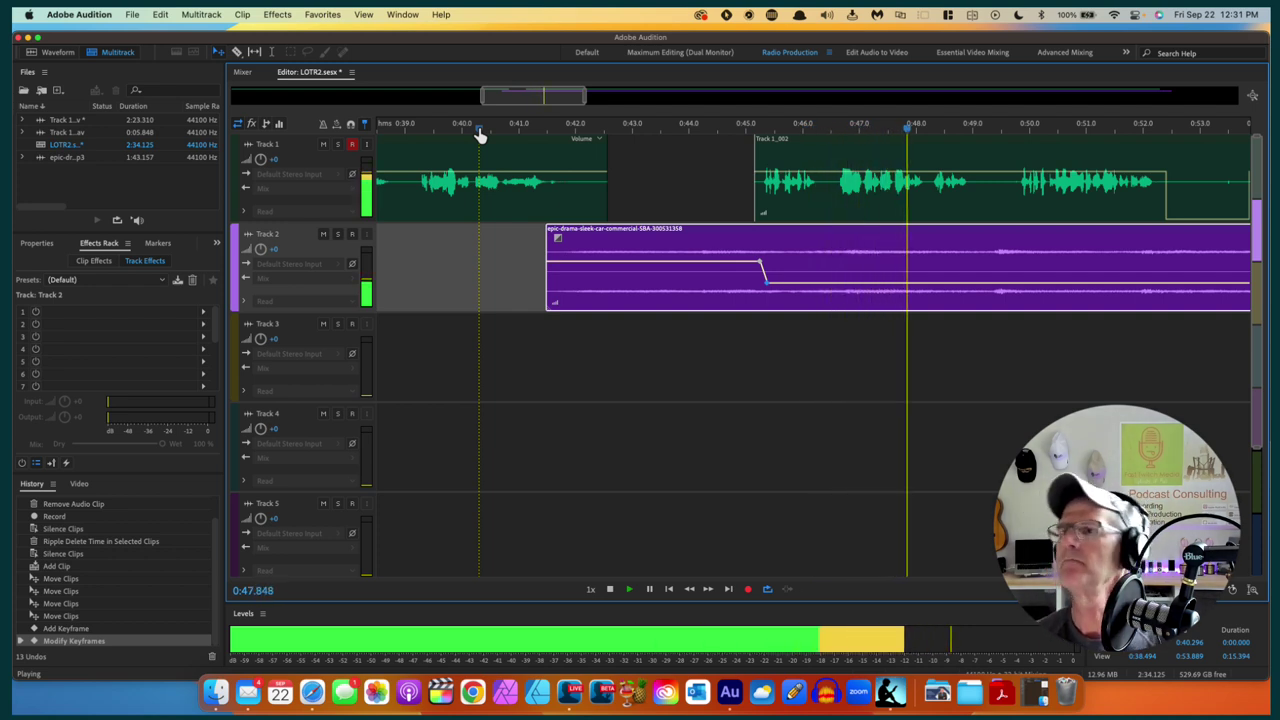
click(688, 360)
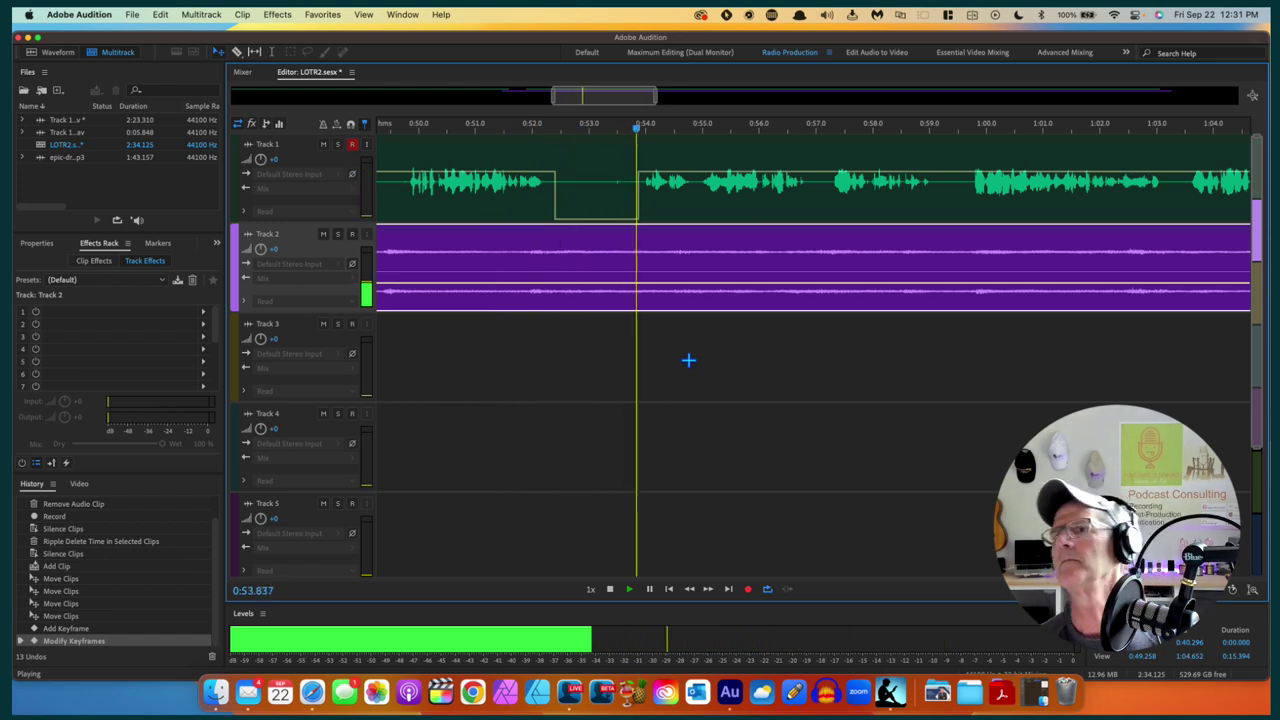
click(688, 360)
scroll(688, 360, down, 2)
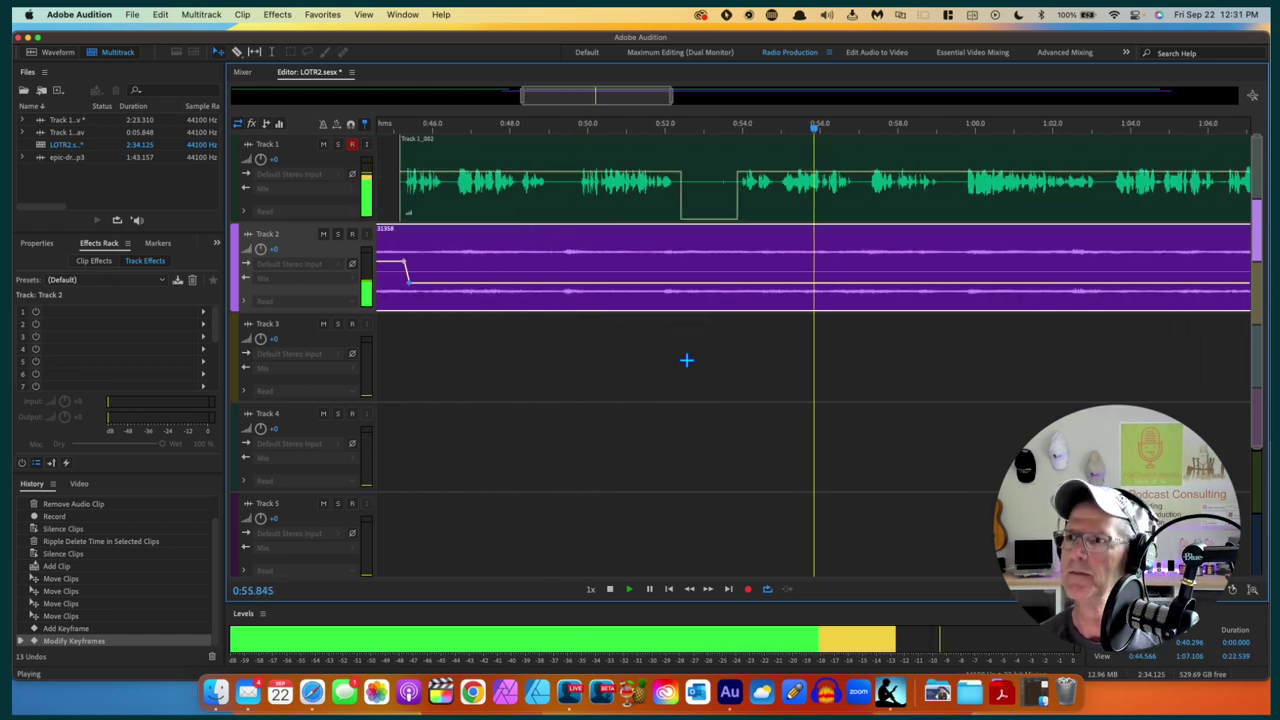
scroll(686, 360, down, 2)
click(783, 418)
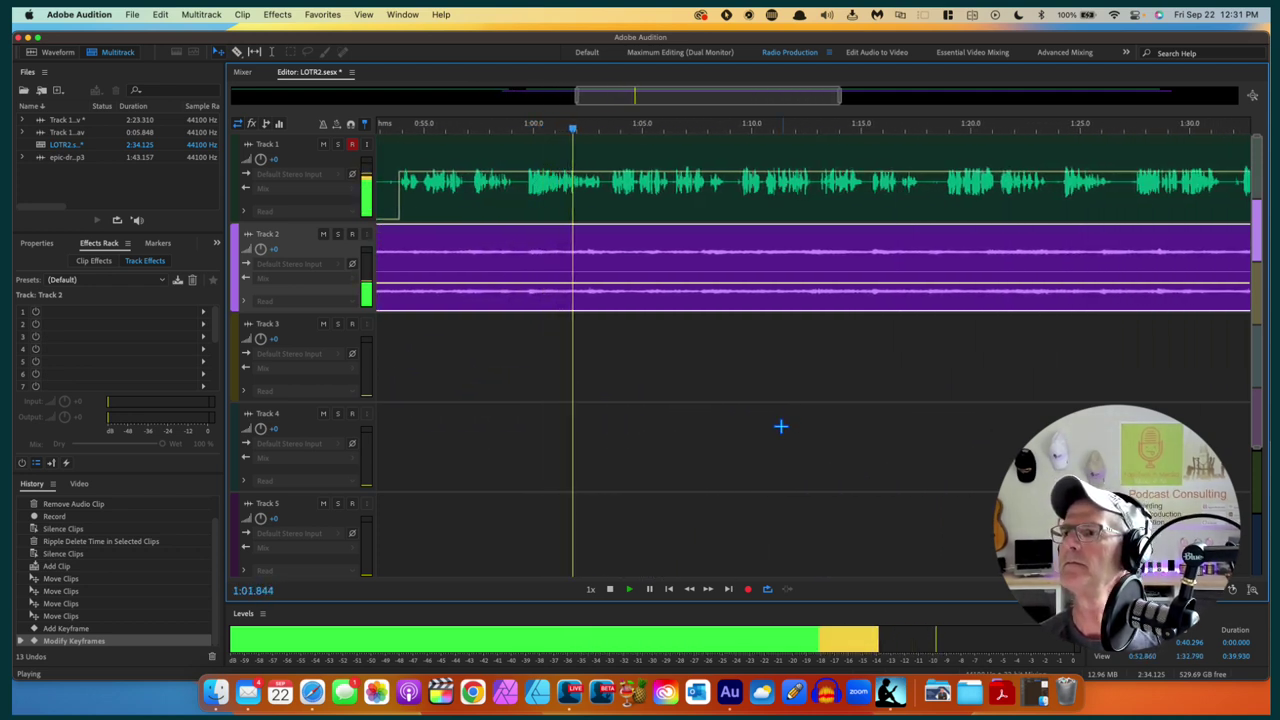
click(777, 437)
key(space)
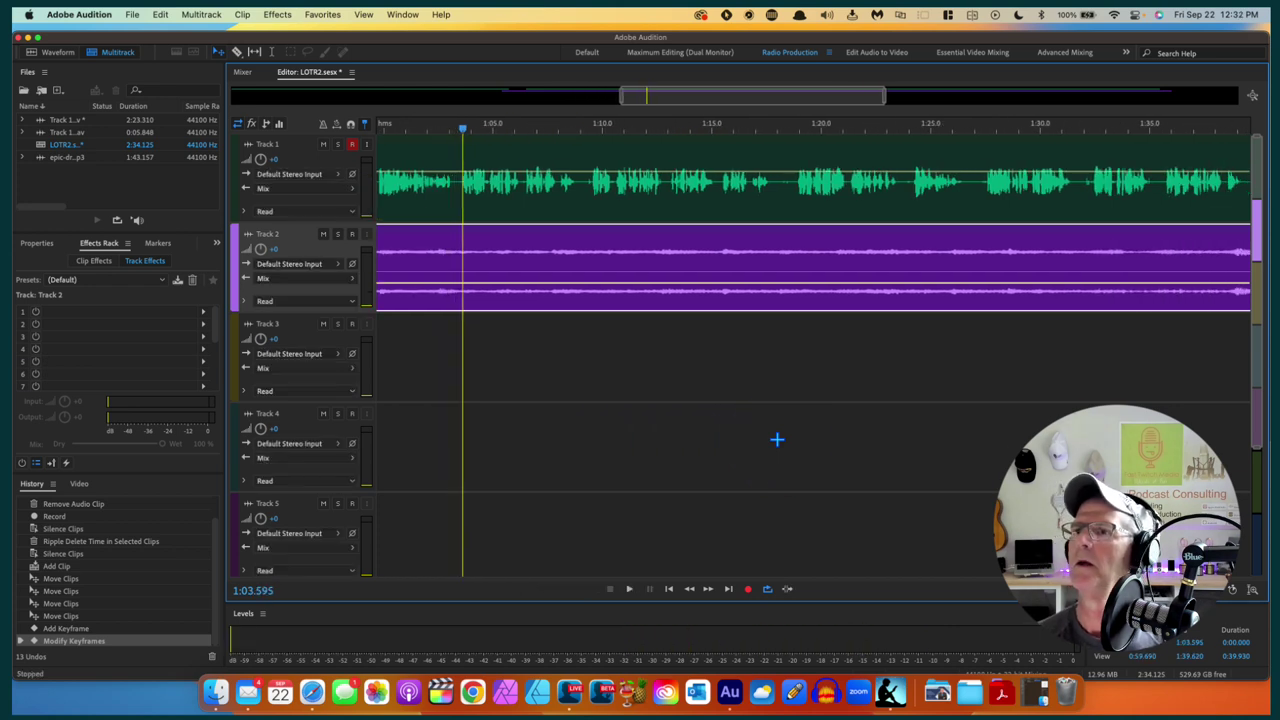
Check the ends of both tracks, and play the mix from about 1:37.3 to about 2:05.1
click(838, 421)
scroll(838, 421, right, 10)
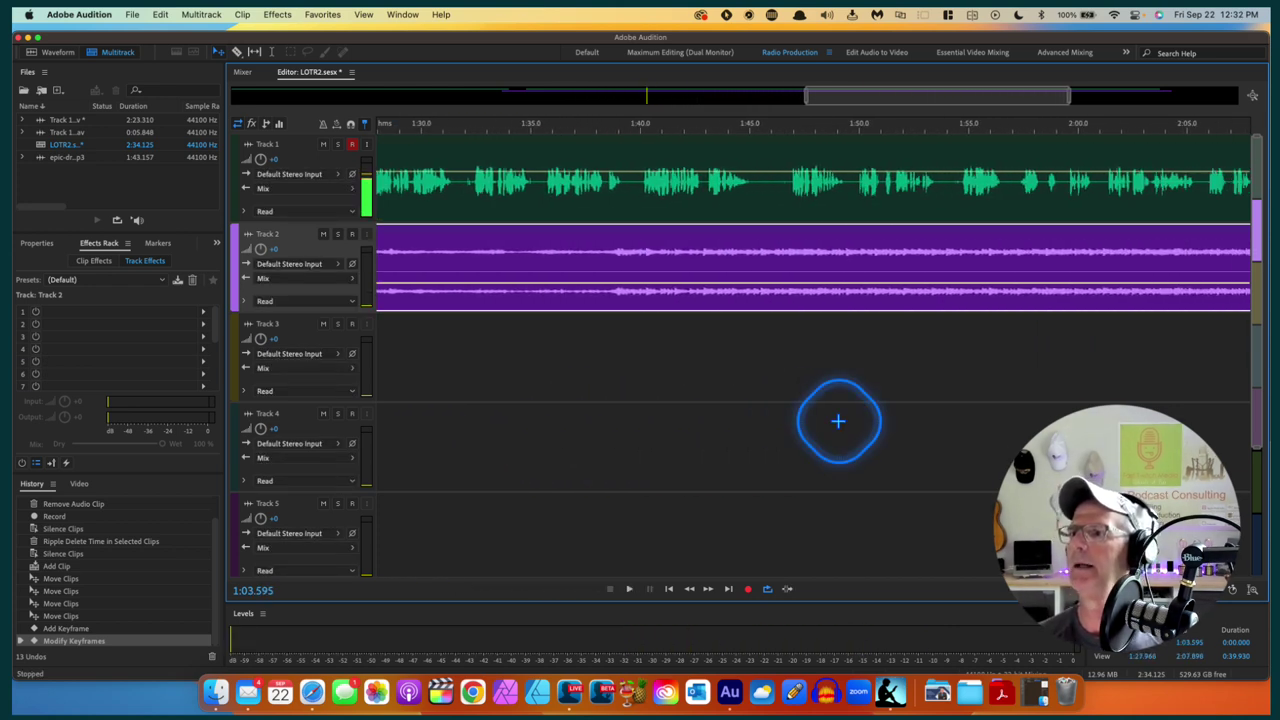
scroll(838, 421, right, 3)
click(1047, 244)
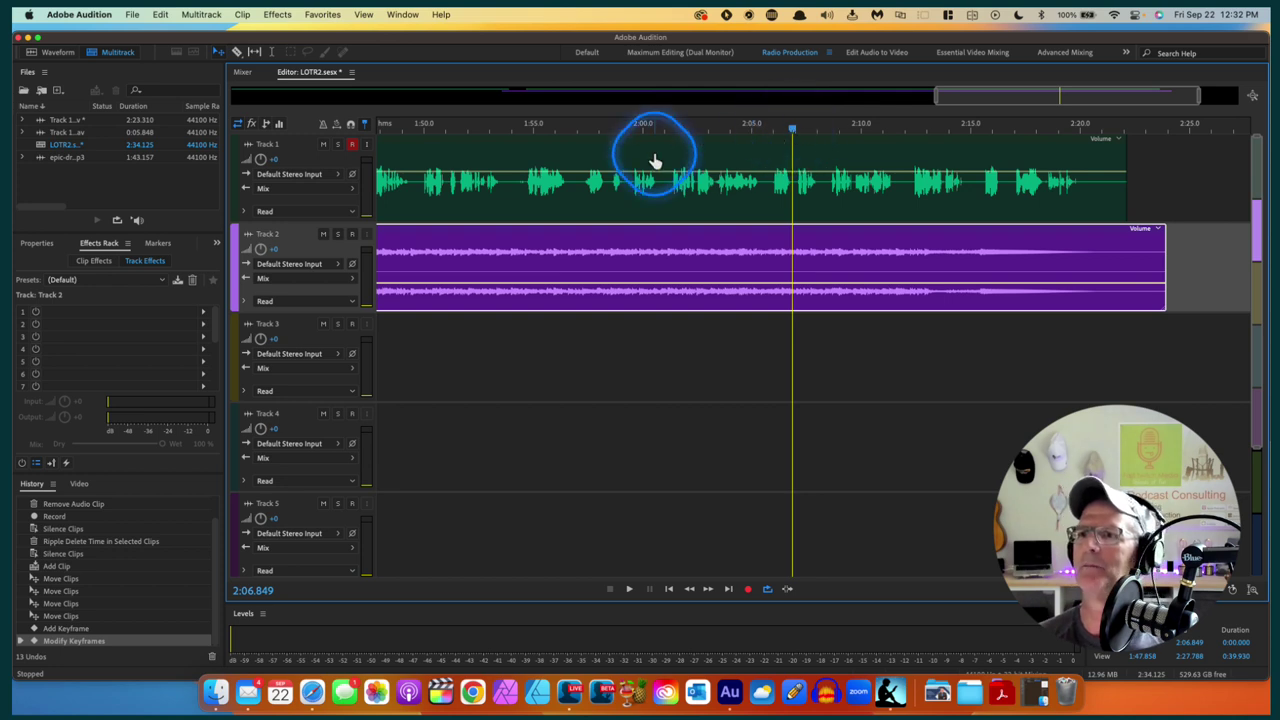
scroll(654, 160, left, 6)
click(588, 130)
key(space)
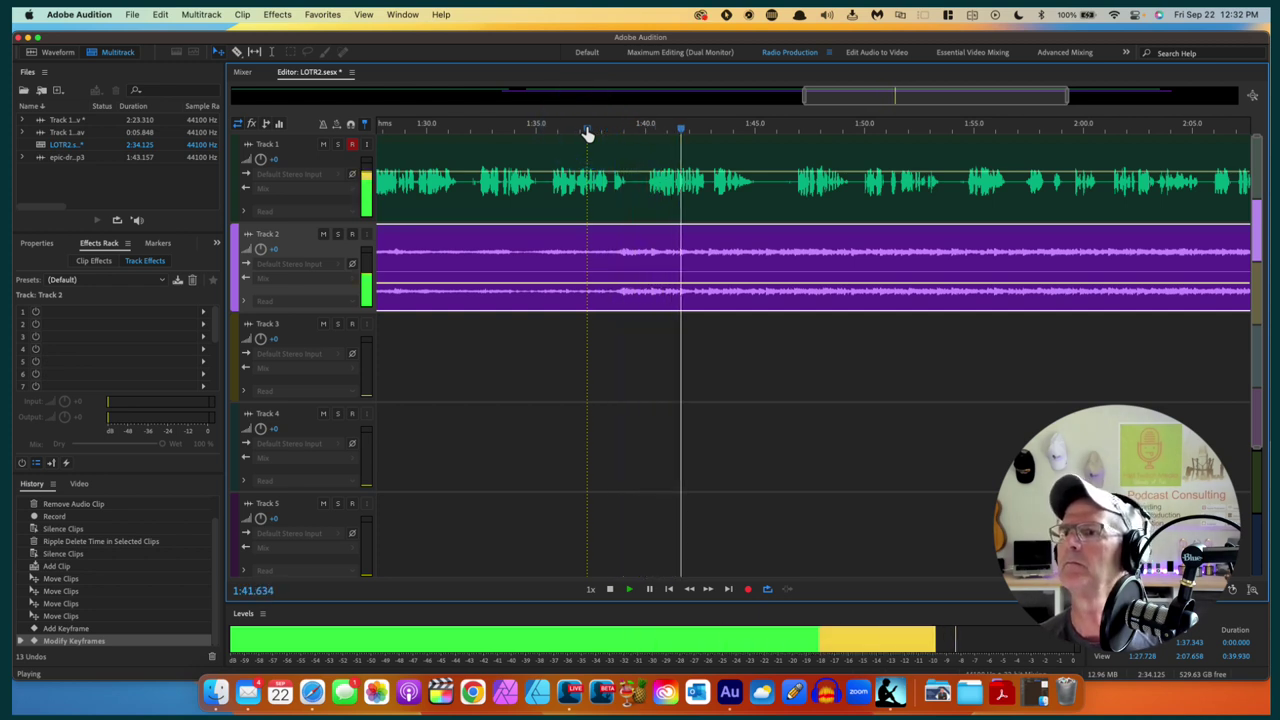
click(742, 232)
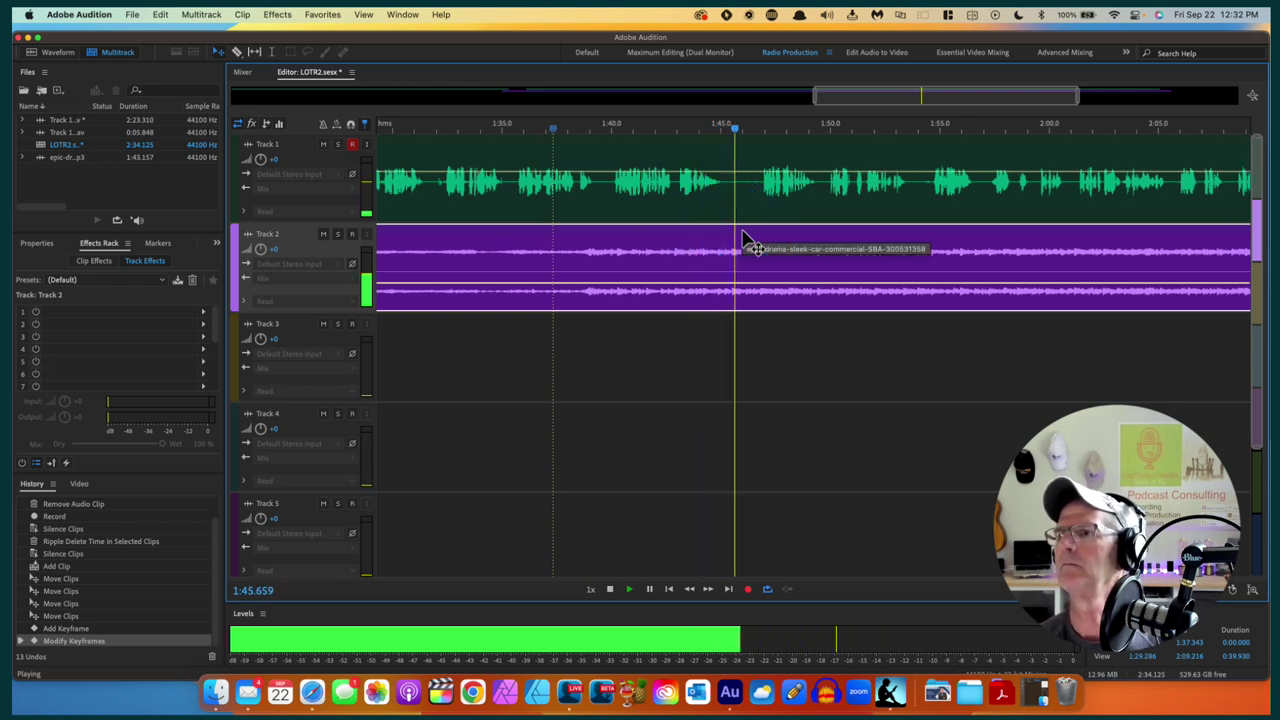
click(765, 362)
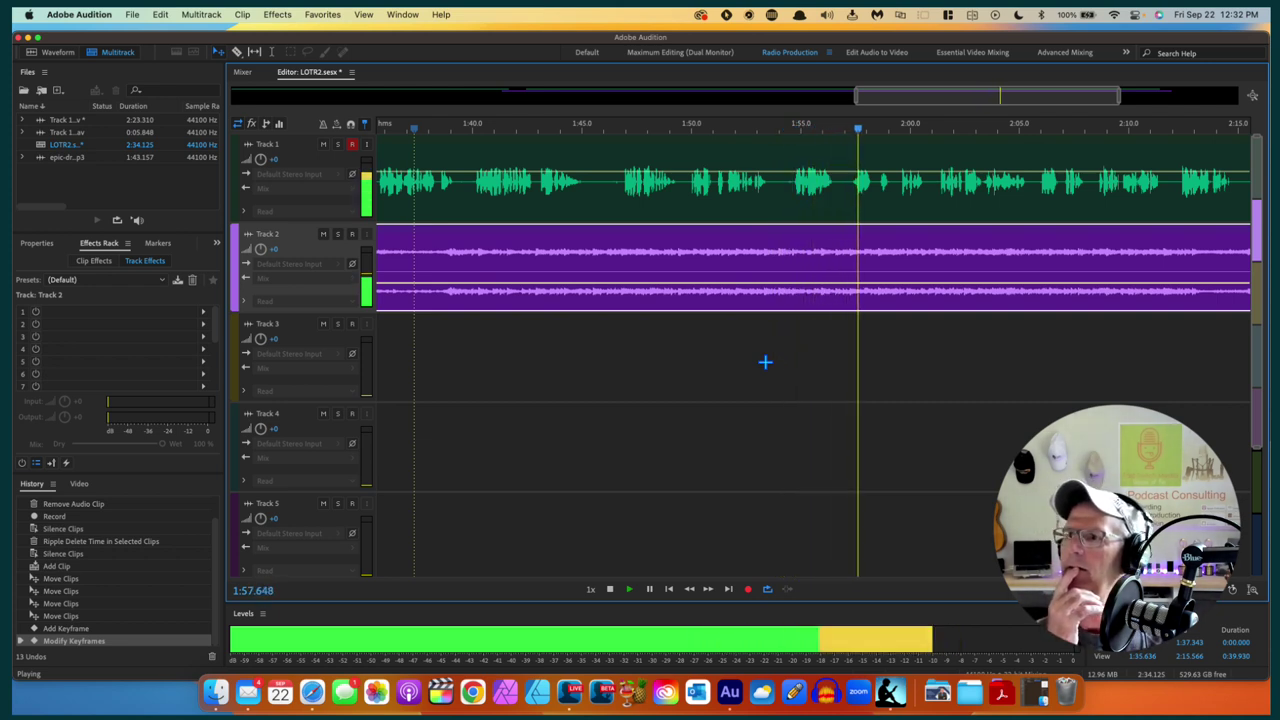
scroll(765, 362, right, 5)
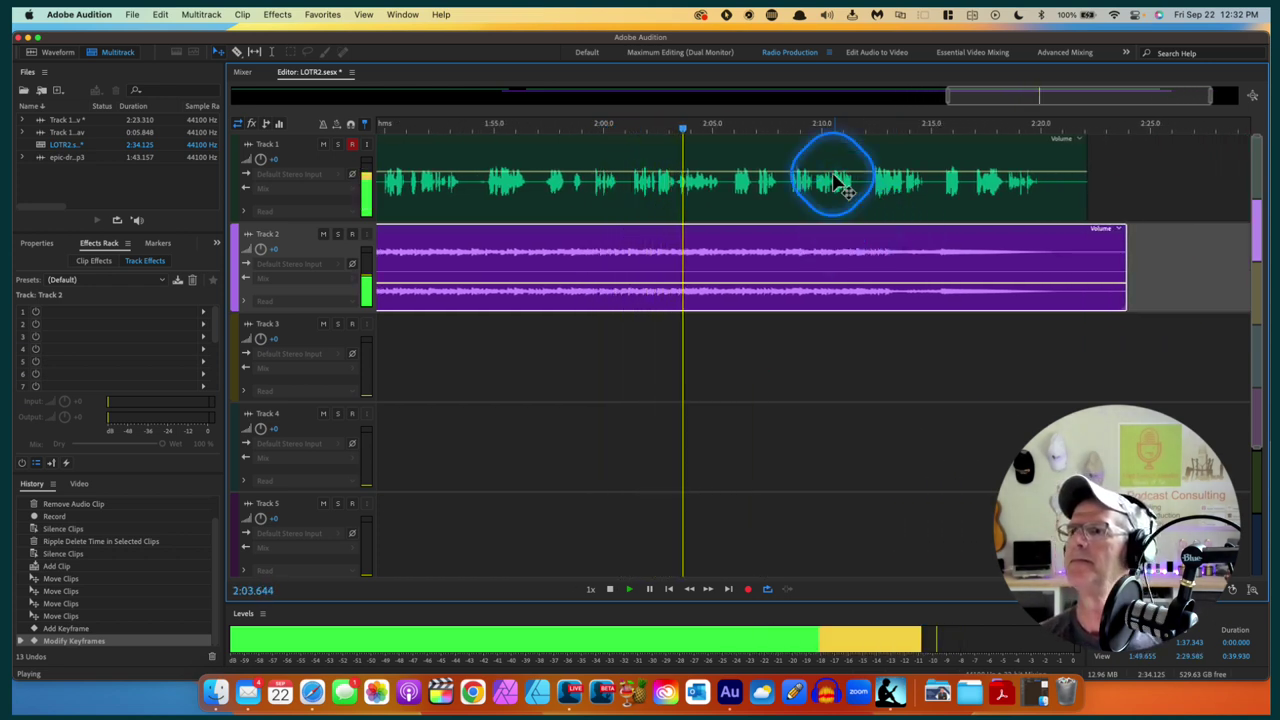
key(space)
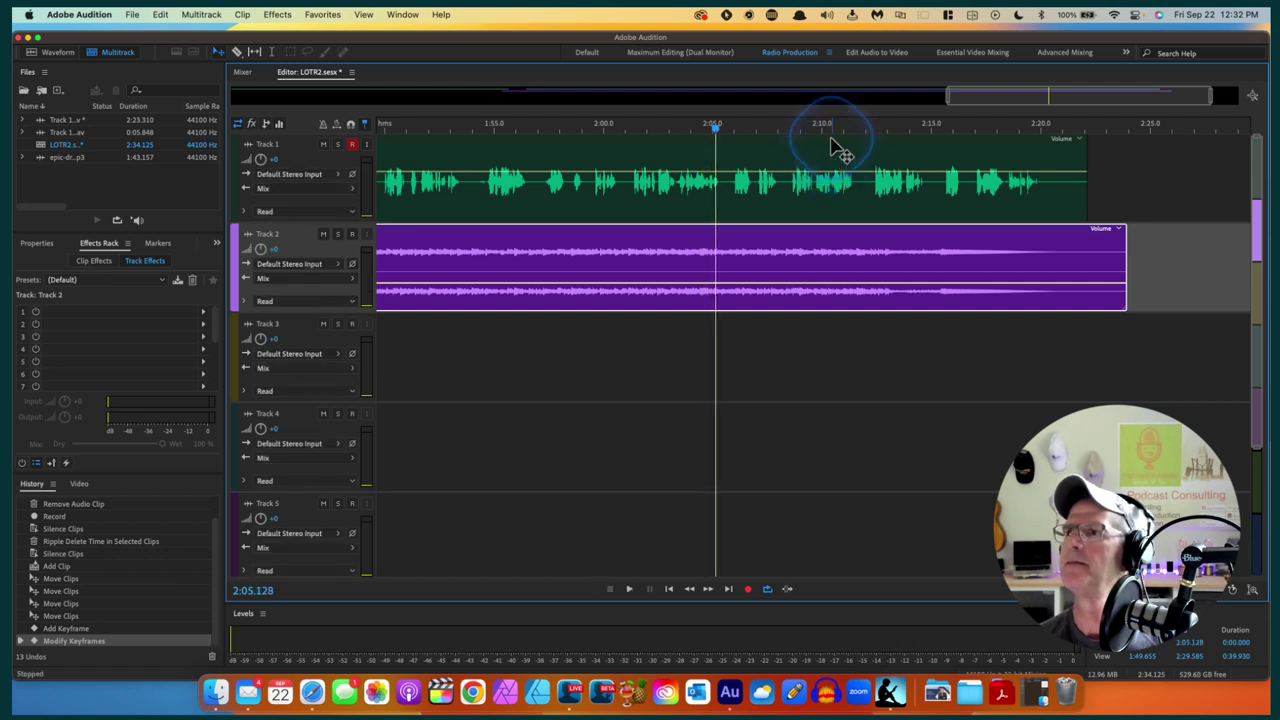
Play the ending of the voice and music from about 2:12.1 and stop at about 2:22.4
click(868, 128)
key(space)
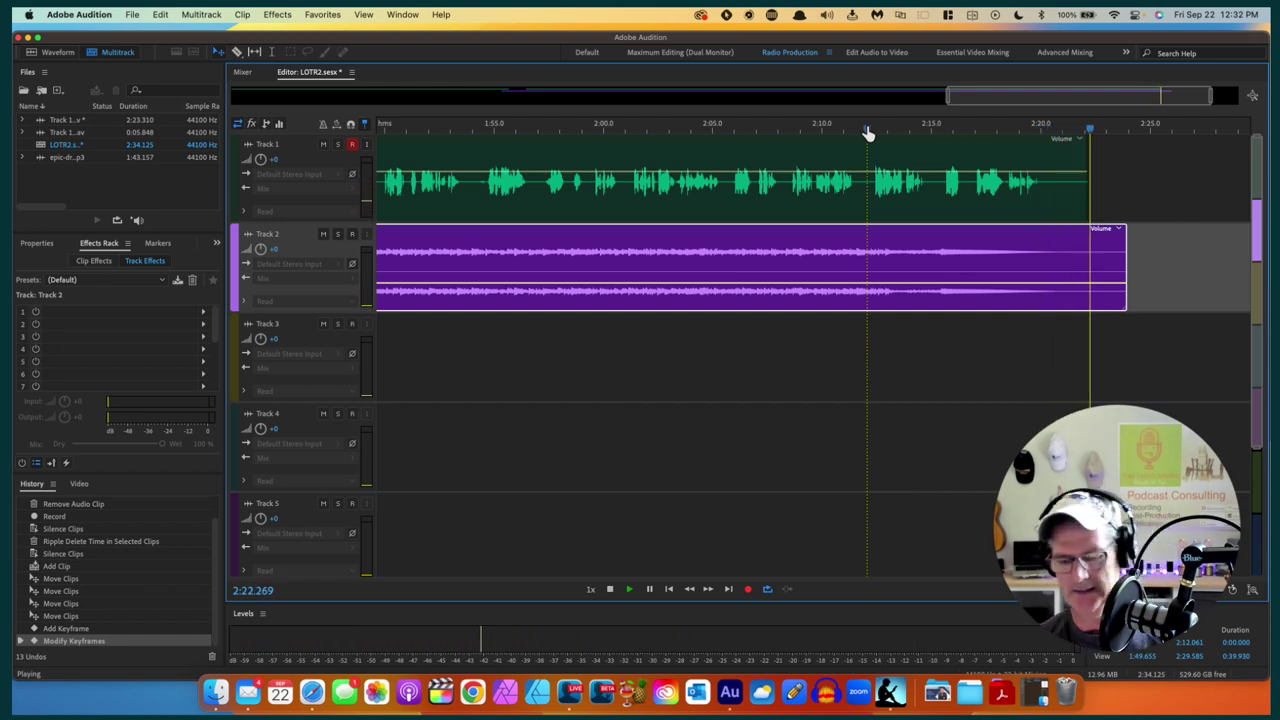
key(space)
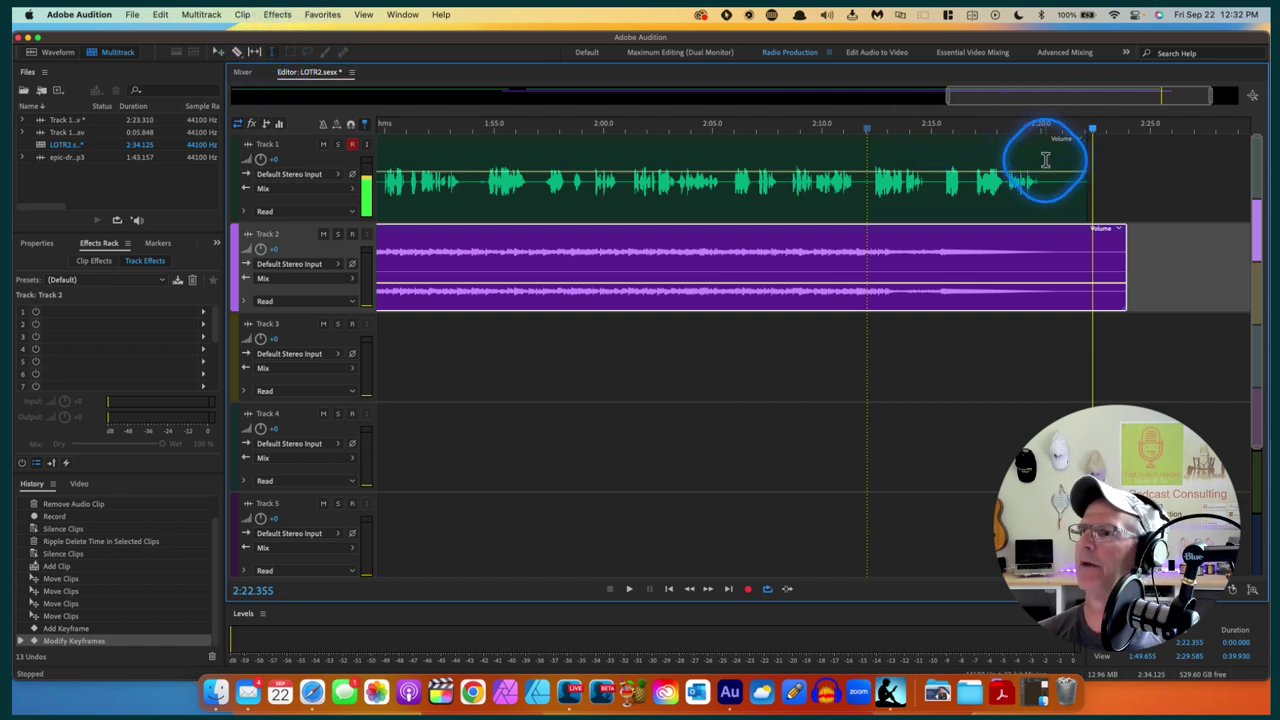
Silence the empty end of the Track 1 voice clip from about 2:20.1 to 2:22.1
drag(1042, 158, 1087, 162)
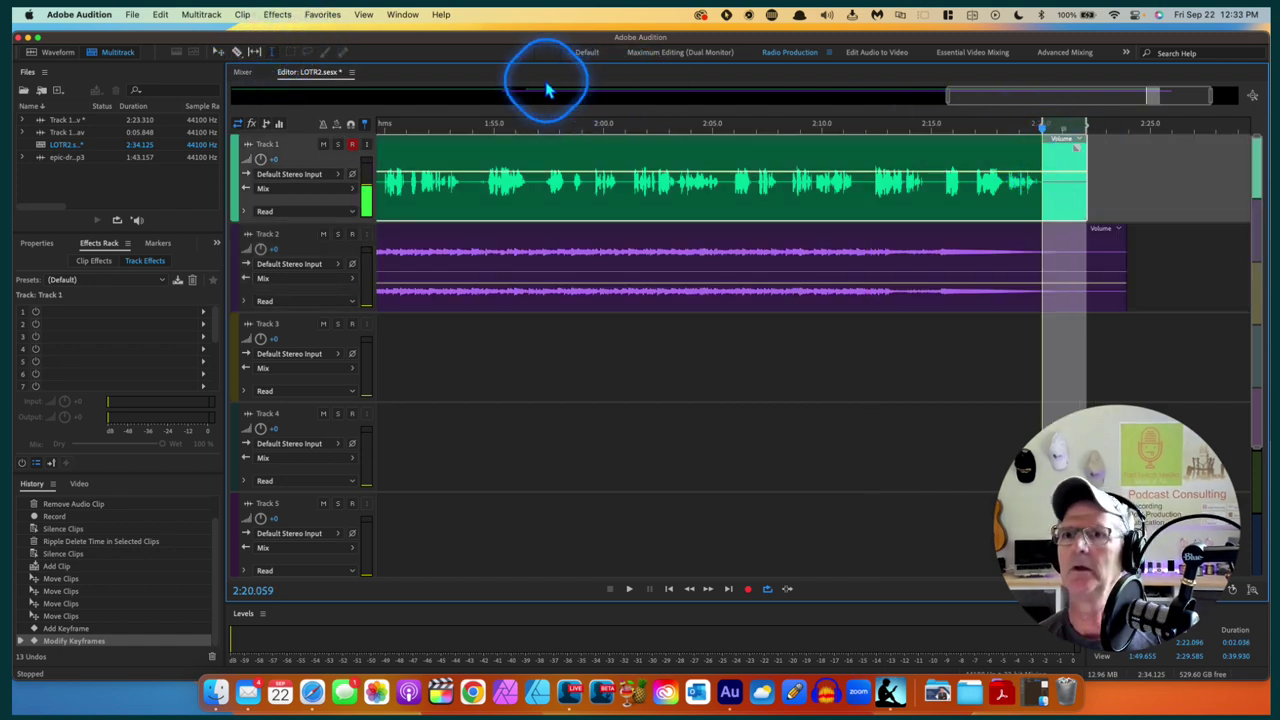
click(243, 14)
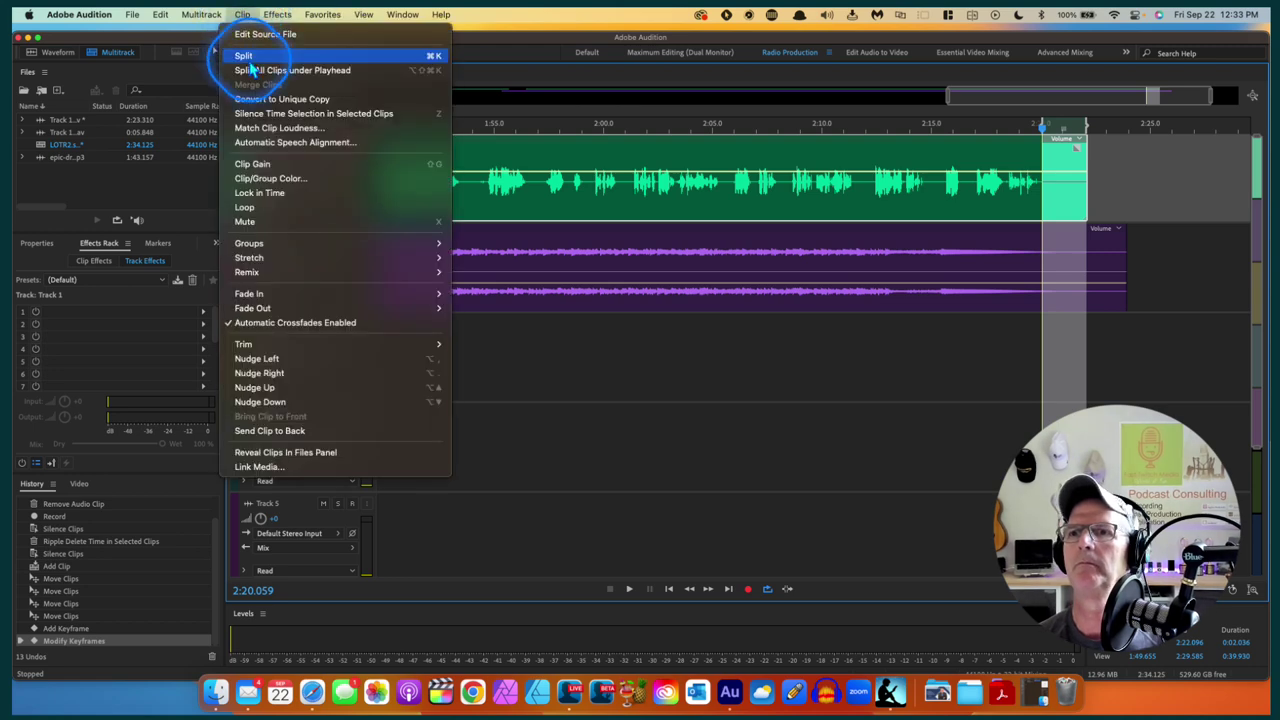
click(240, 113)
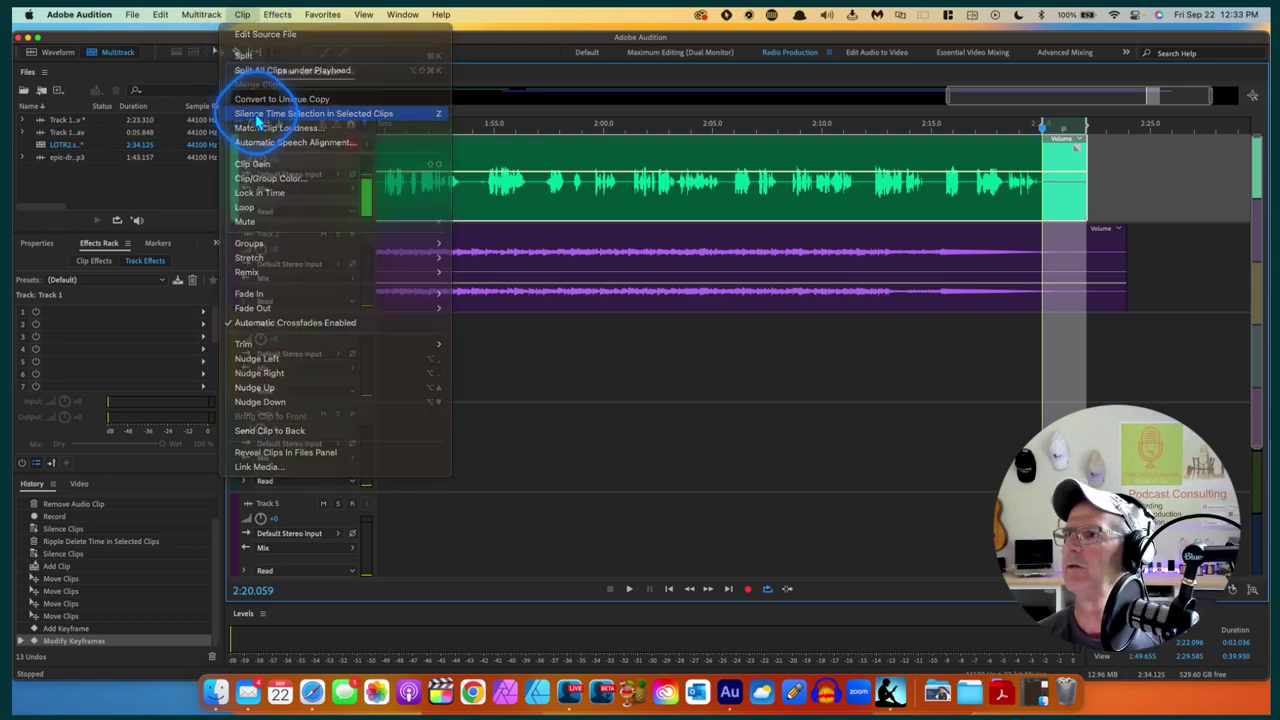
Play the ending of the mix from about 2:16.3 to 2:20.6, and again from about 2:15.1 to 2:16.3
click(958, 160)
key(space)
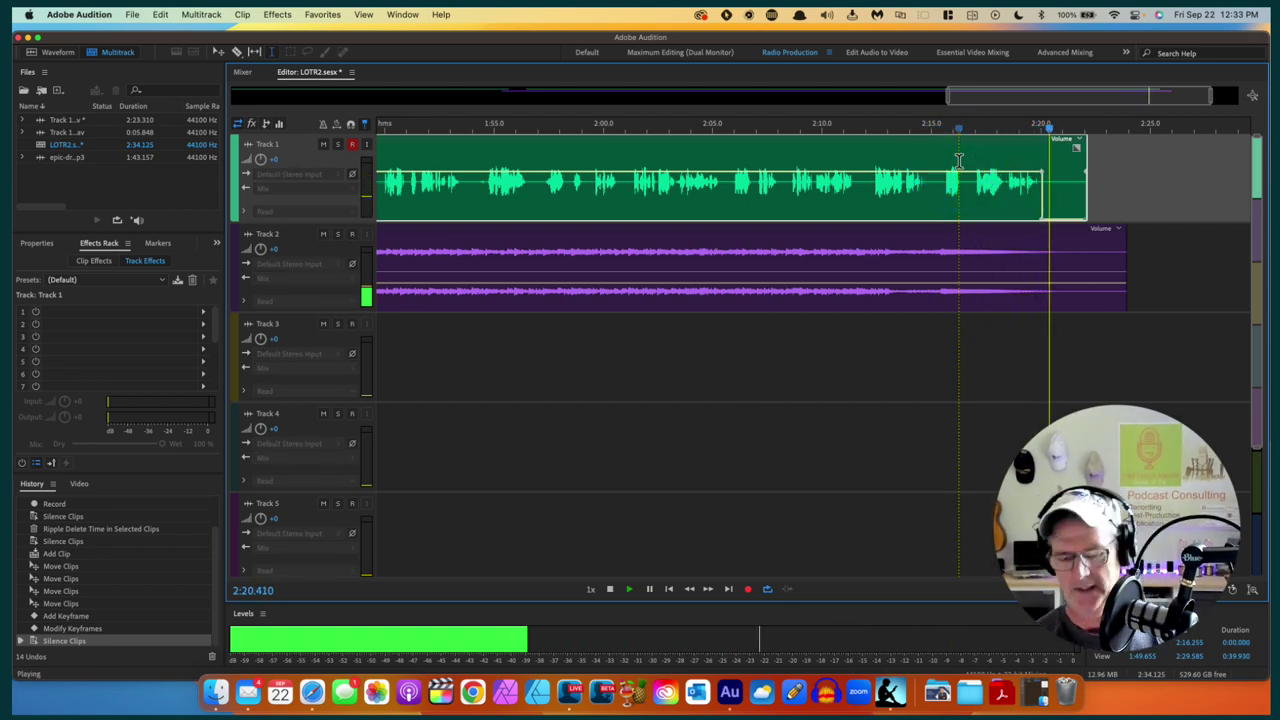
key(space)
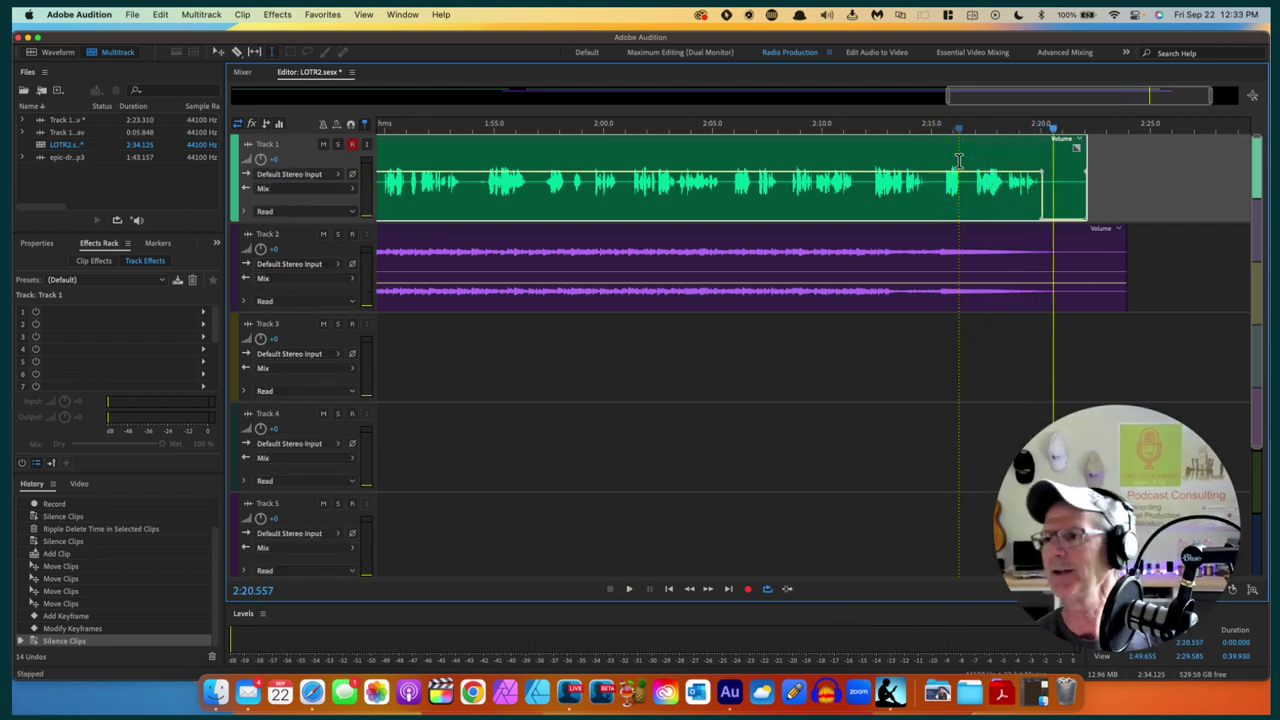
click(934, 240)
key(space)
key(space)
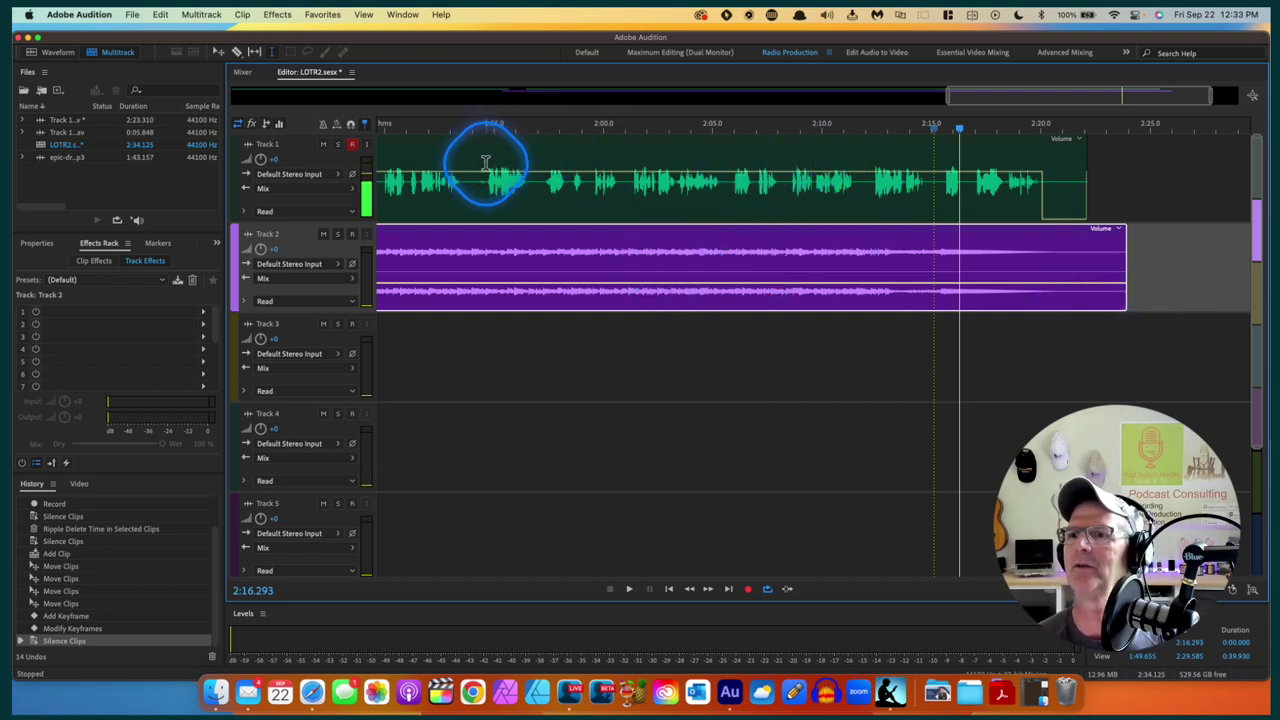
Split the Track 1 voice at about 1:54.6, trim the earlier clip's end to about 1:53.7, and move the later clip left to close the gap
click(236, 52)
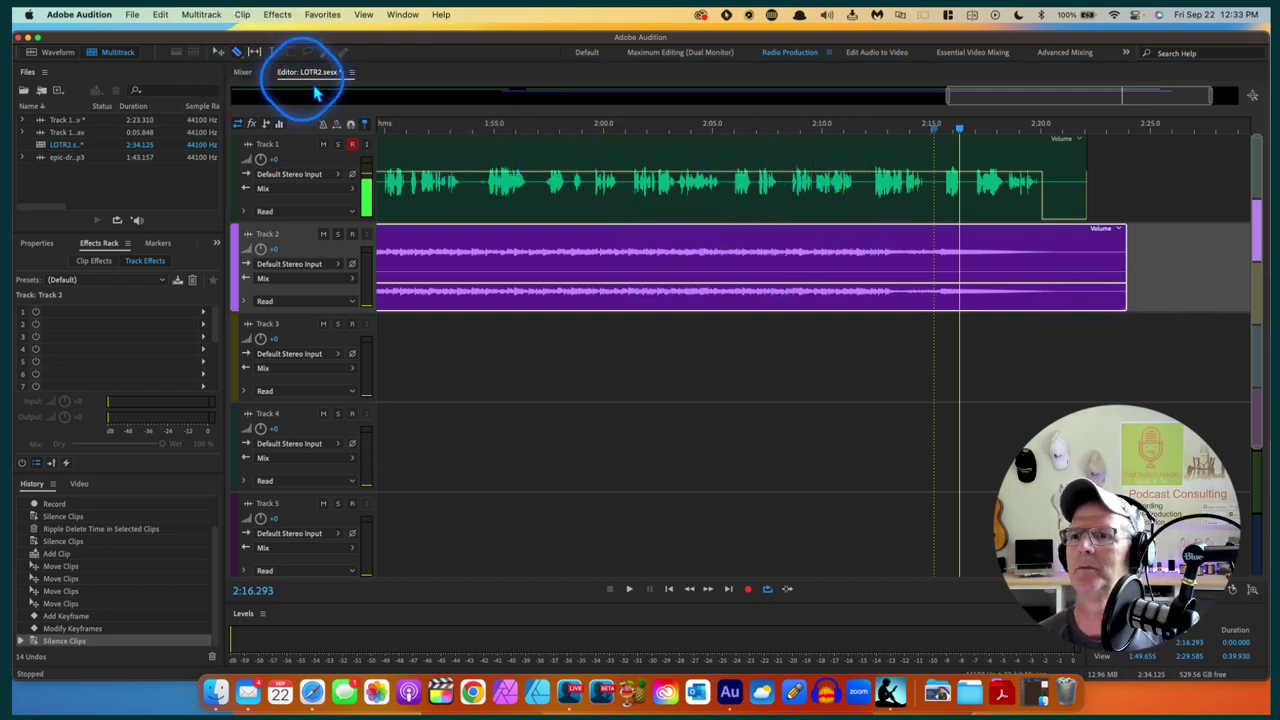
click(490, 177)
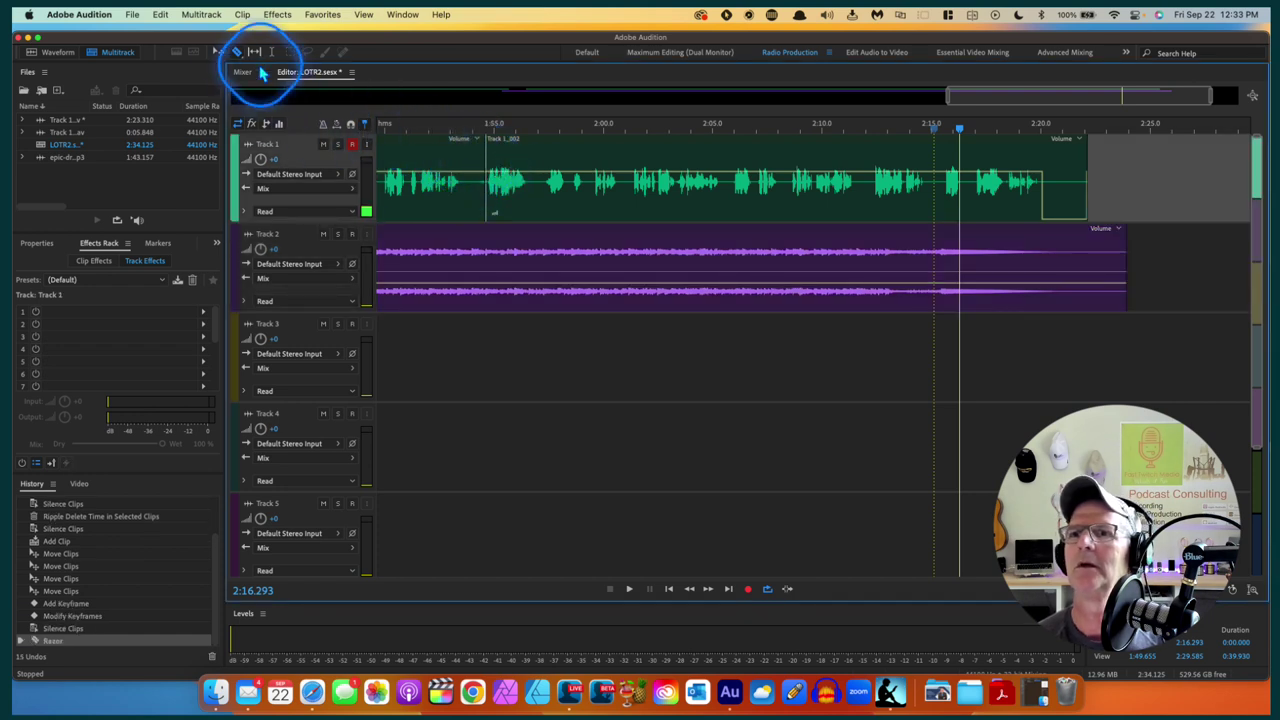
click(217, 52)
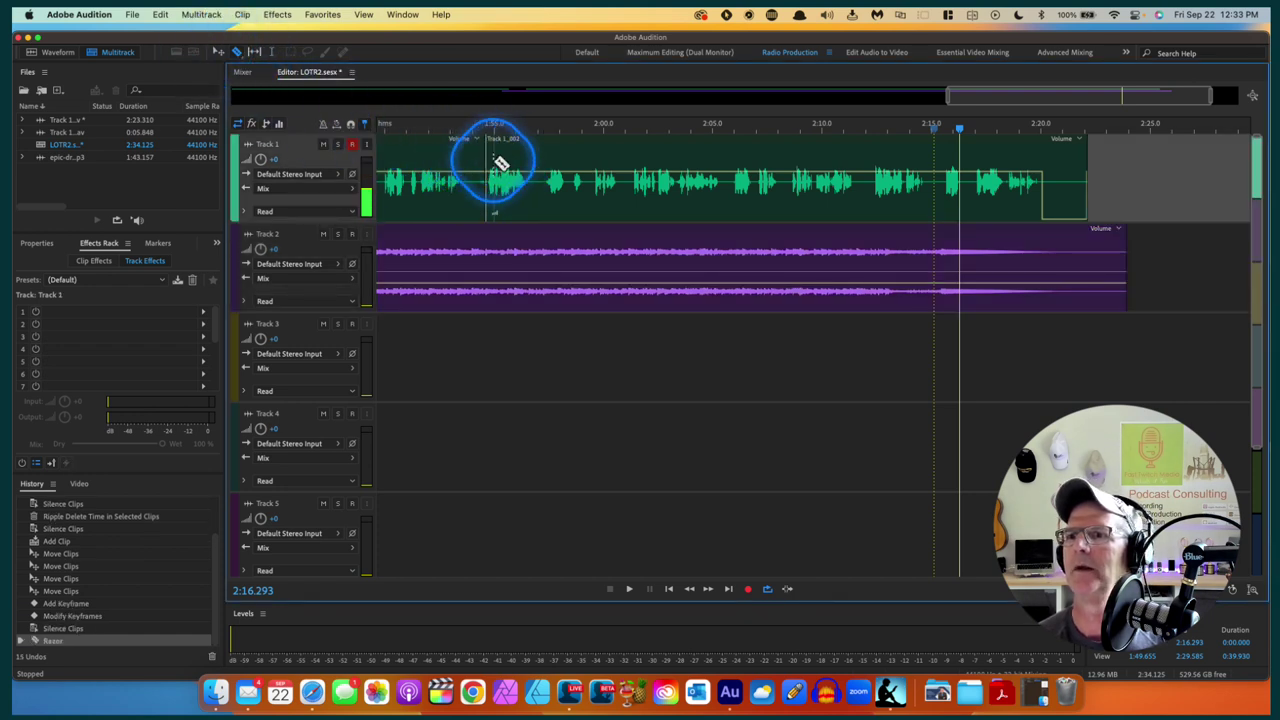
mouse_move(482, 160)
mouse_down()
mouse_move(486, 150)
mouse_move(466, 157)
mouse_up()
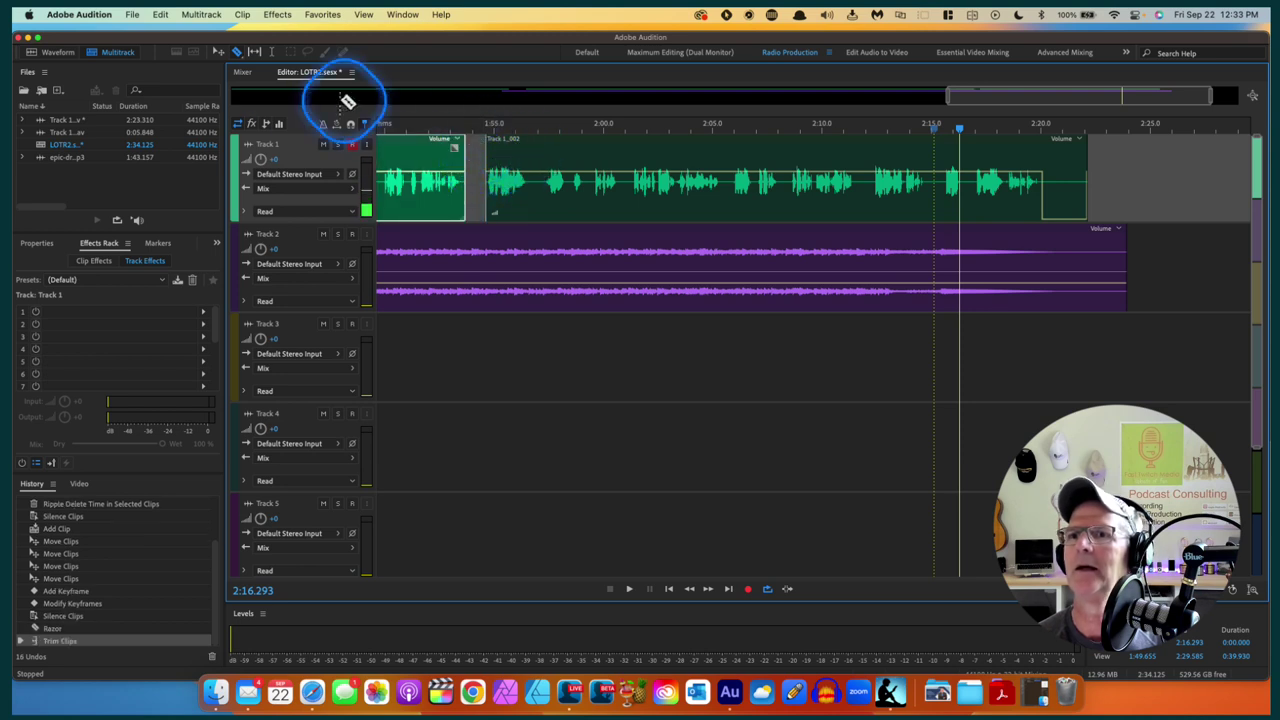
mouse_move(503, 155)
mouse_down()
mouse_move(503, 143)
mouse_move(491, 149)
mouse_up()
Split the voice at about 1:46.9, trim the preceding clip's end to about 1:45.5, and move both following clips earlier to close the gaps
scroll(425, 178, left, 5)
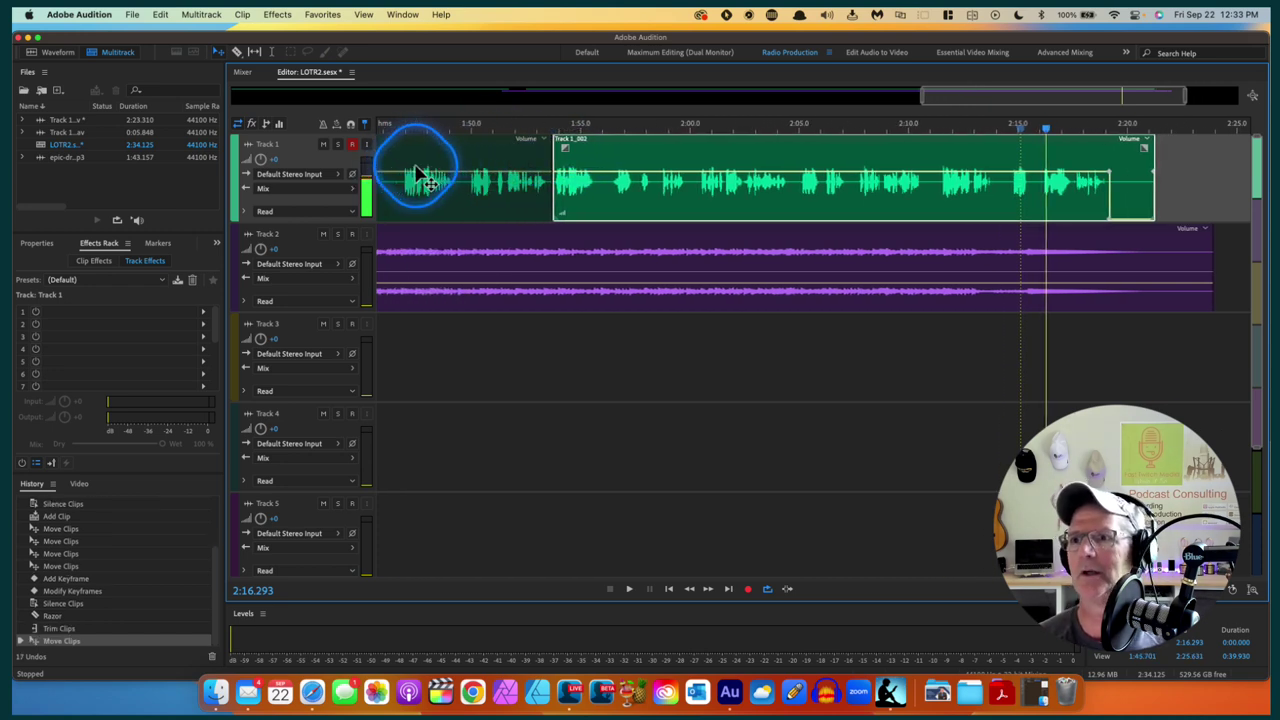
click(238, 51)
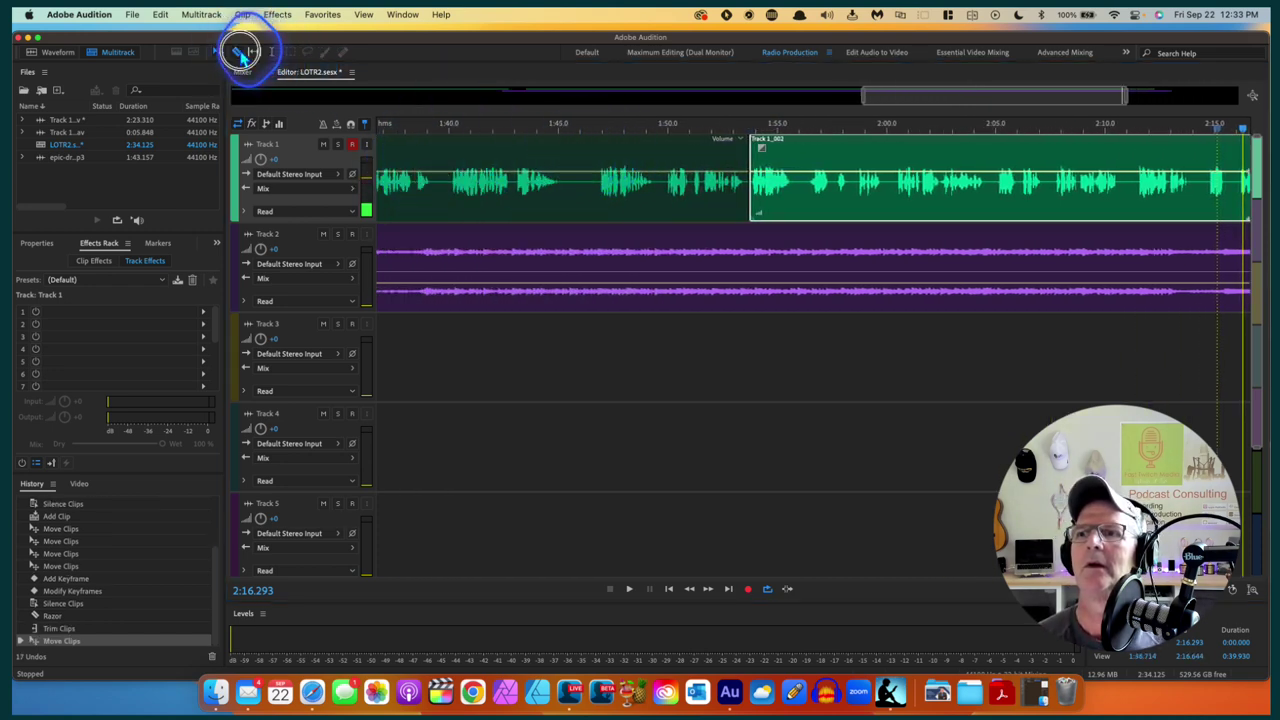
click(602, 170)
click(219, 51)
drag(597, 167, 571, 164)
click(664, 152)
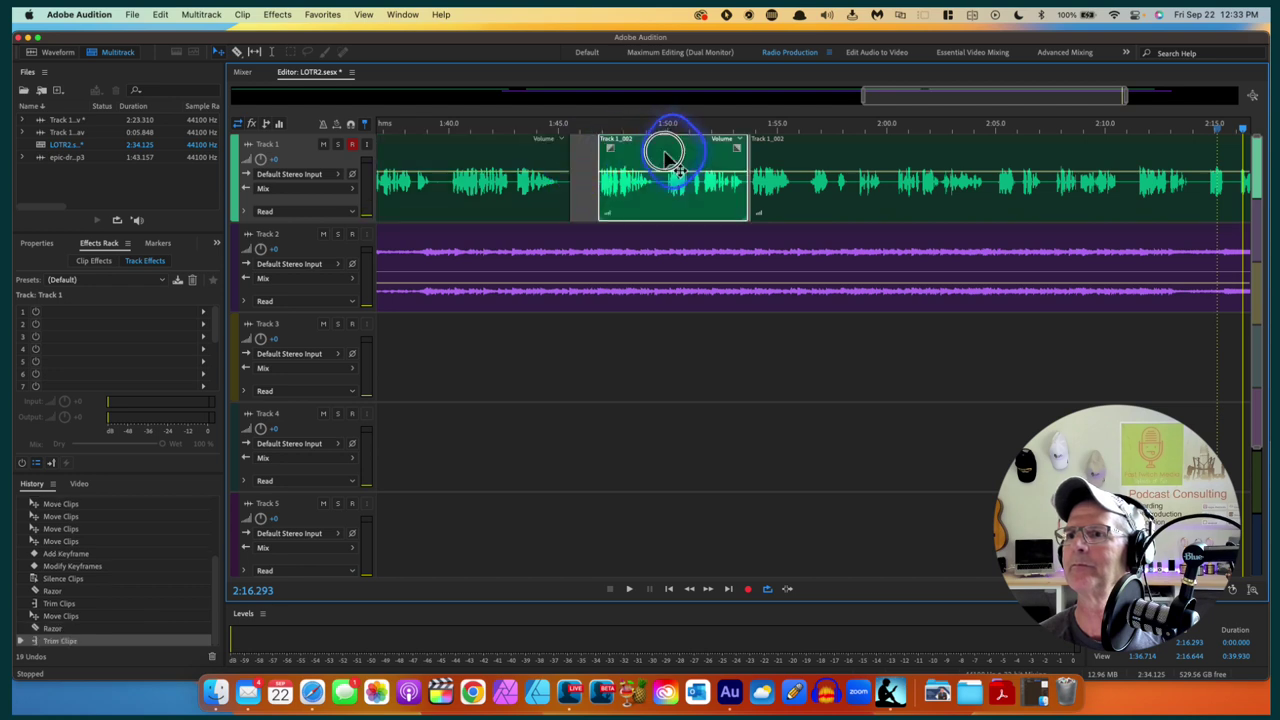
drag(672, 160, 634, 149)
drag(786, 143, 757, 143)
Play the tightened ending against the music from about 2:09.8 and stop at about 2:21.4
scroll(903, 391, right, 5)
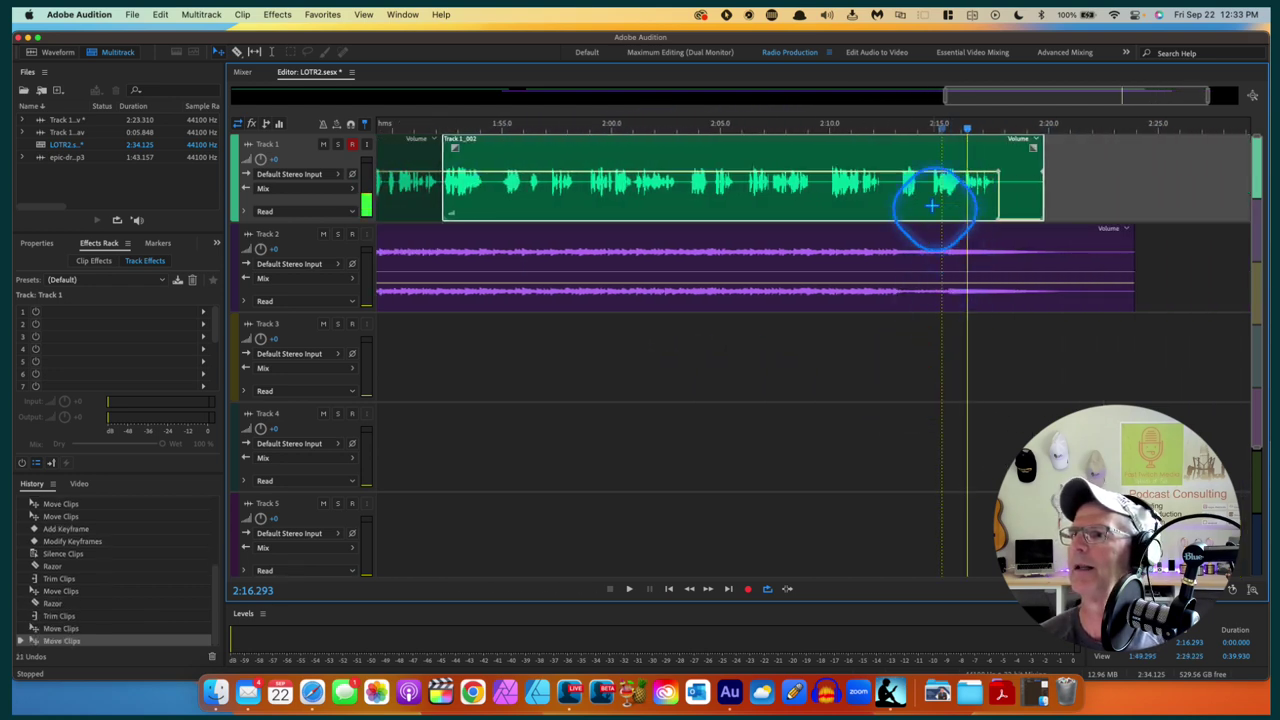
click(828, 133)
key(space)
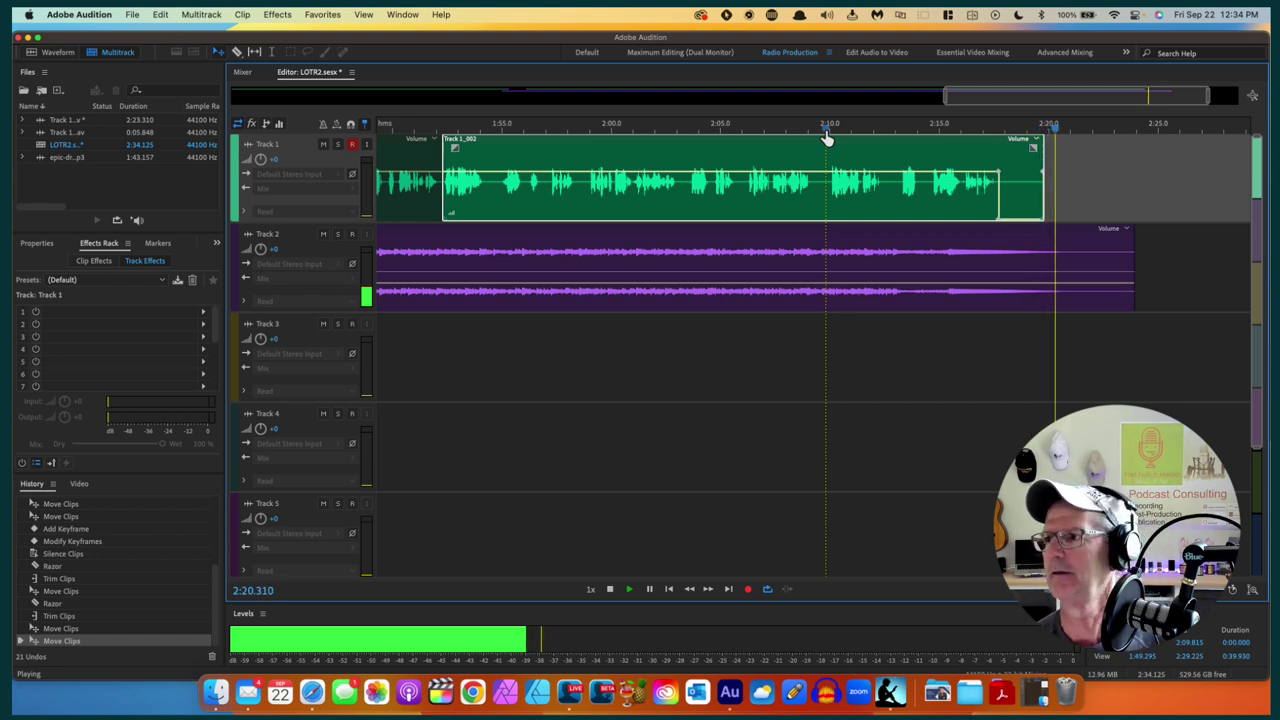
key(space)
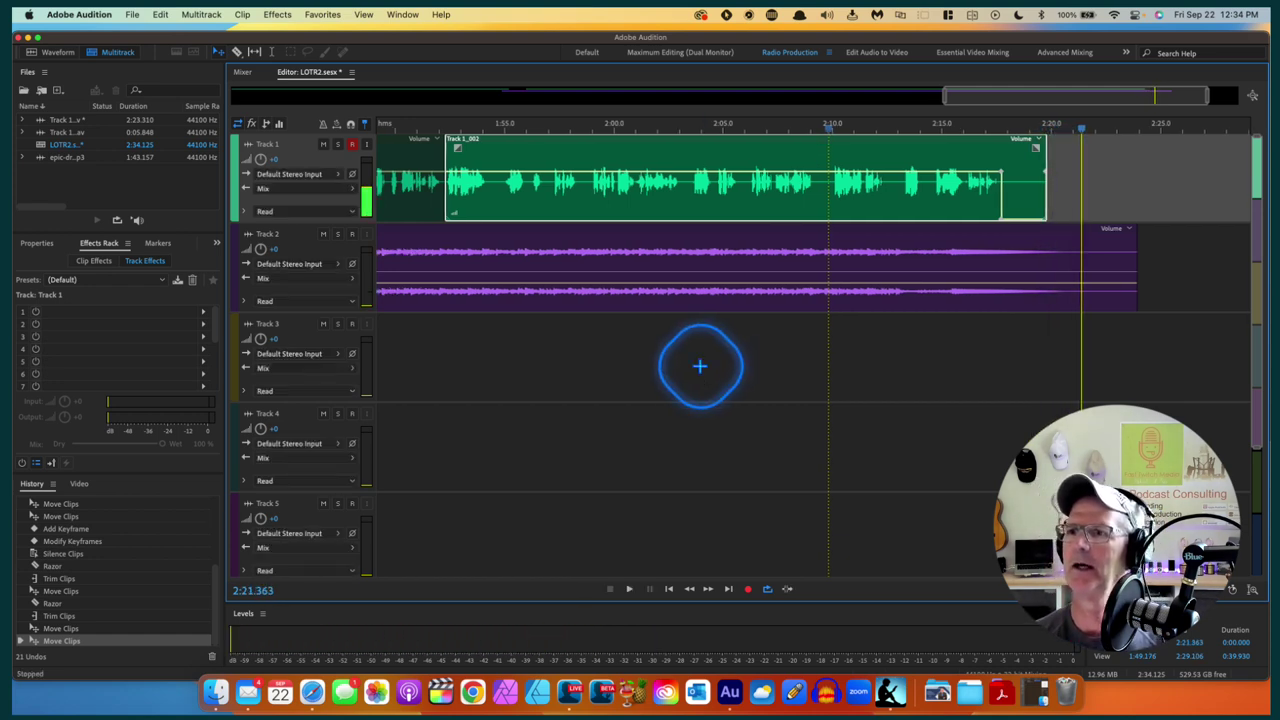
Review the whole session's timeline and play the voice from about 0:16.4 to 0:21.5
scroll(700, 366, left, 5)
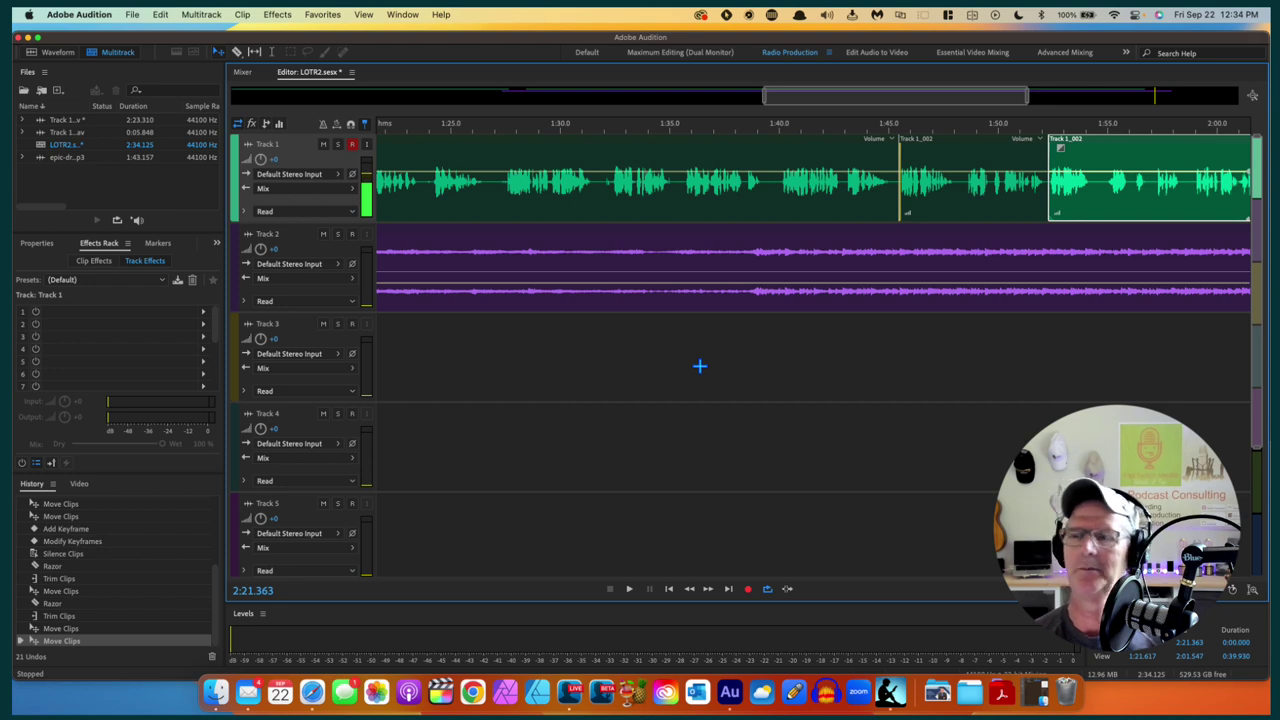
scroll(700, 366, left, 6)
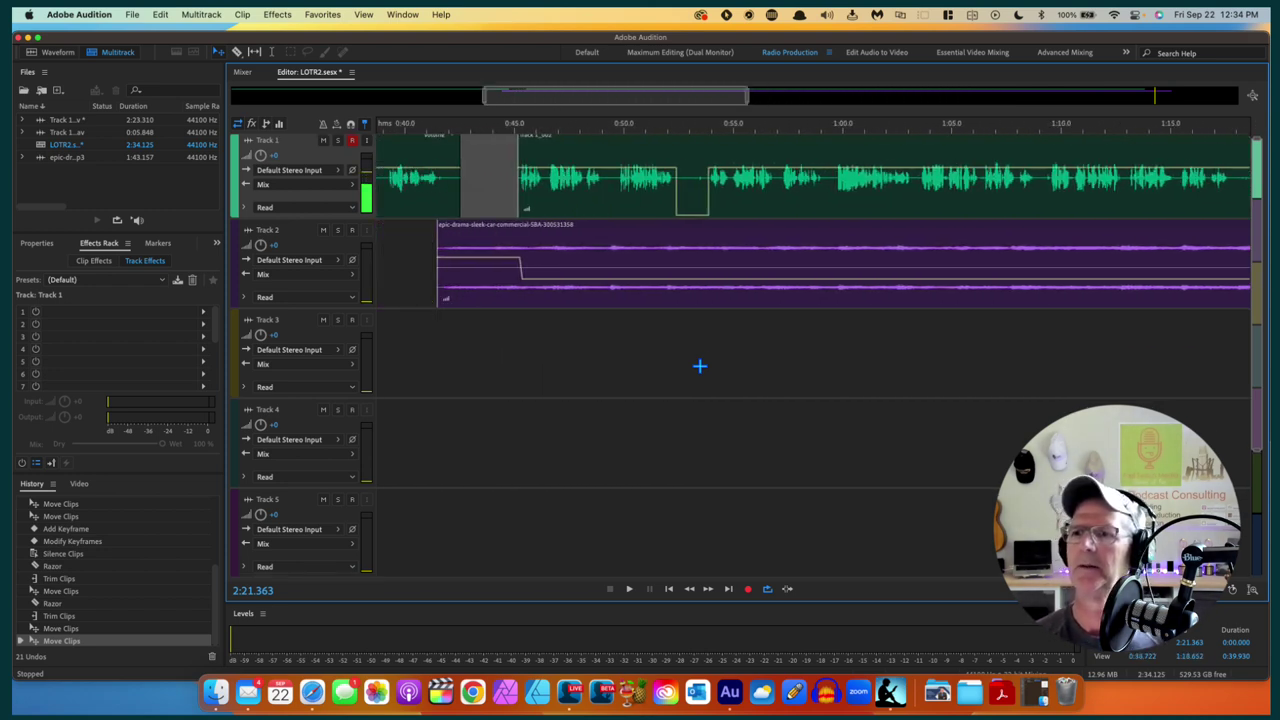
scroll(700, 366, left, 2)
mouse_move(645, 160)
mouse_down()
mouse_move(634, 157)
mouse_move(602, 243)
mouse_up()
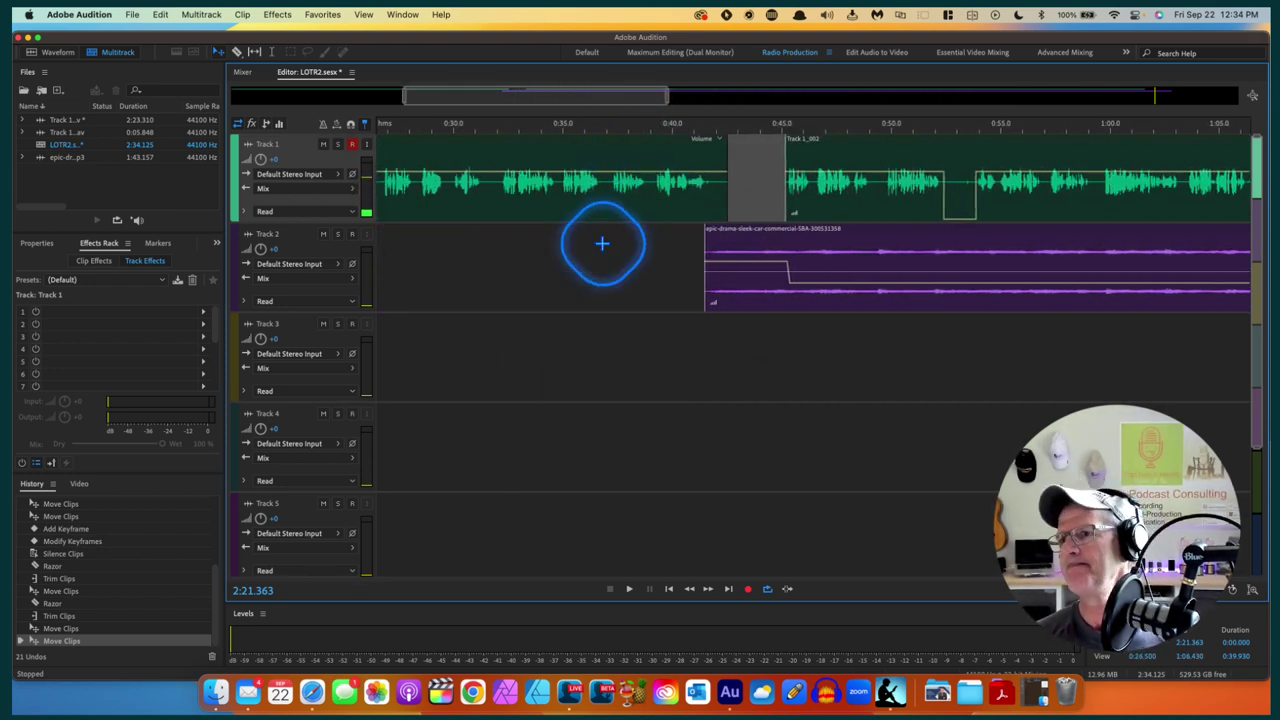
key(backslash)
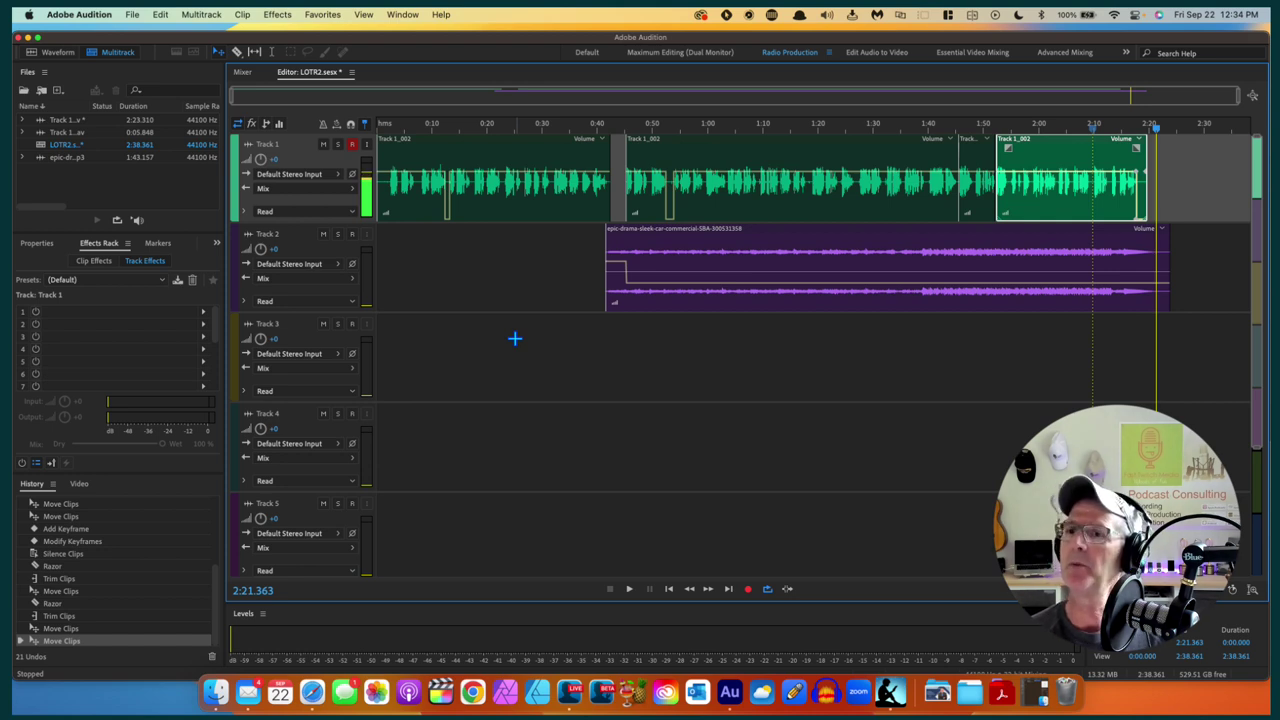
click(466, 129)
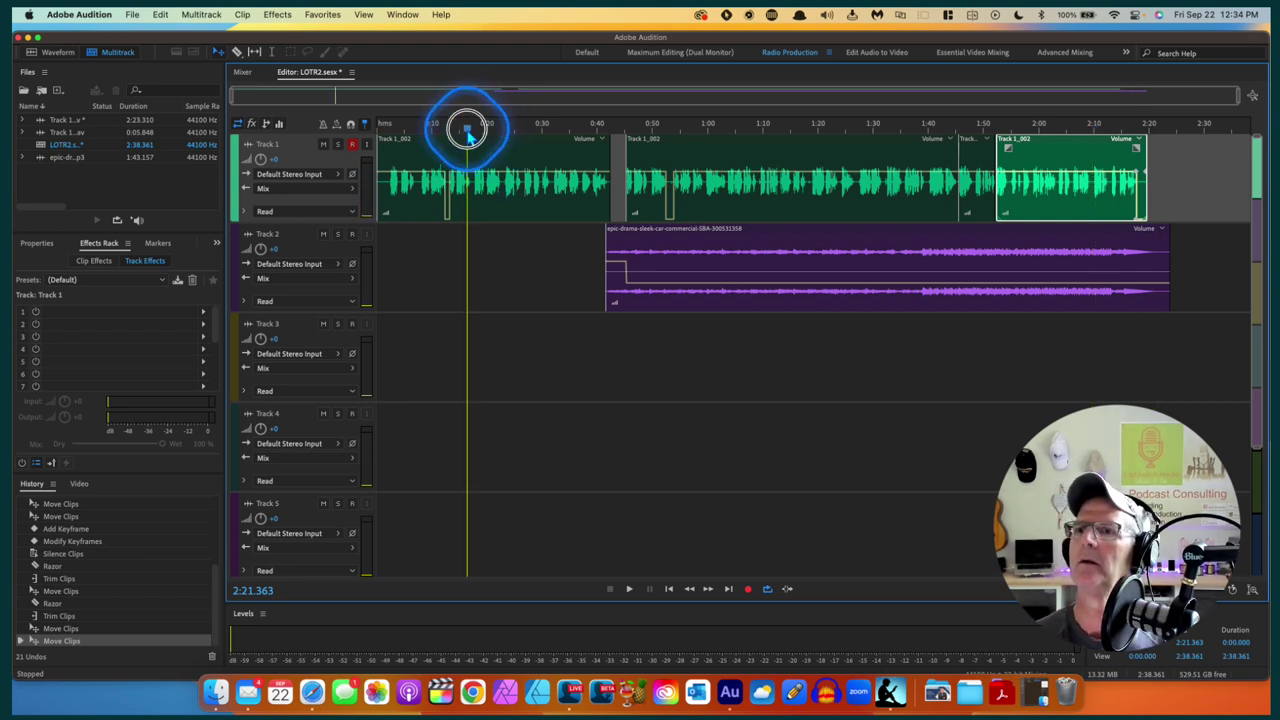
key(space)
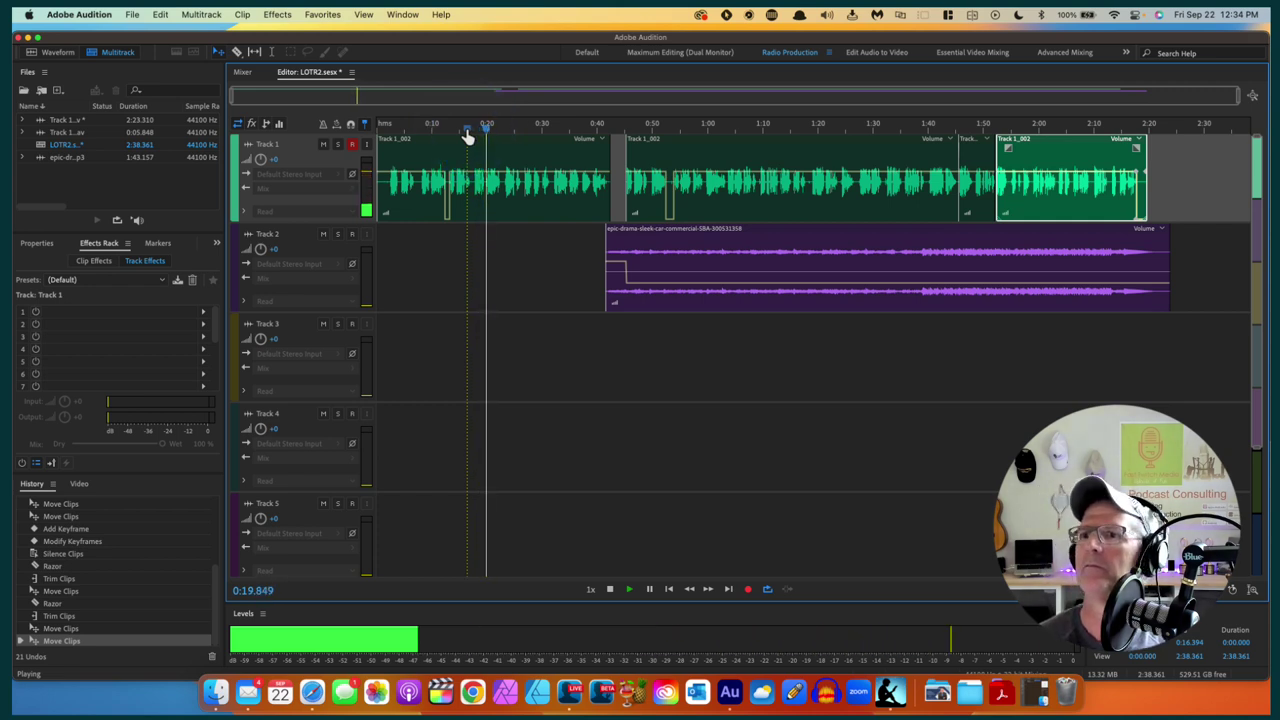
key(space)
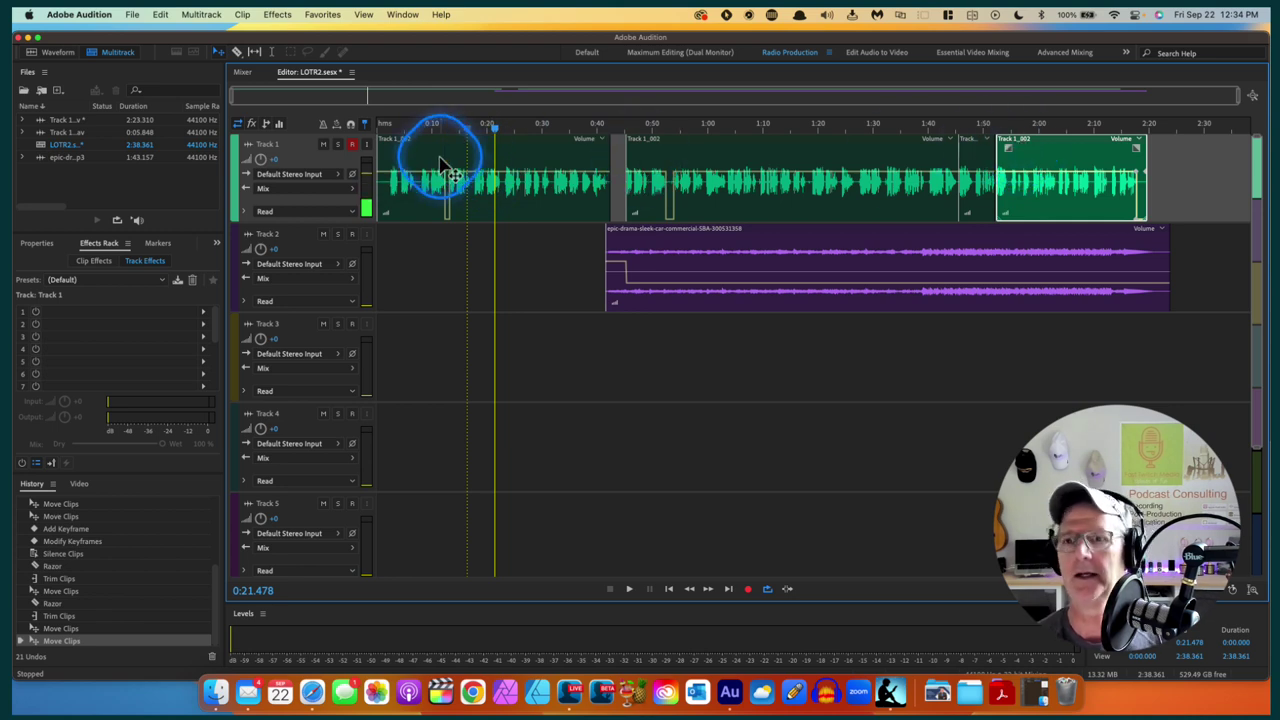
Add a Hard Limiter to the first effect slot of Track 1 and set its maximum amplitude to -12 dB
click(72, 311)
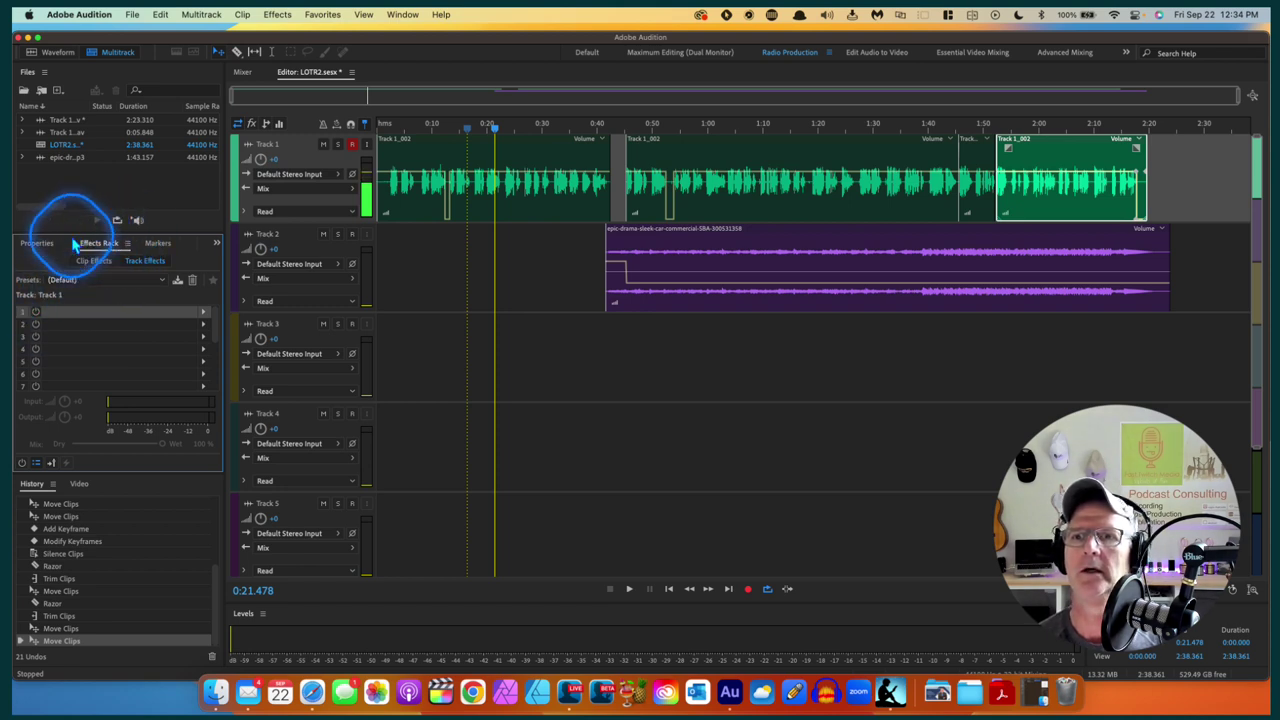
click(204, 318)
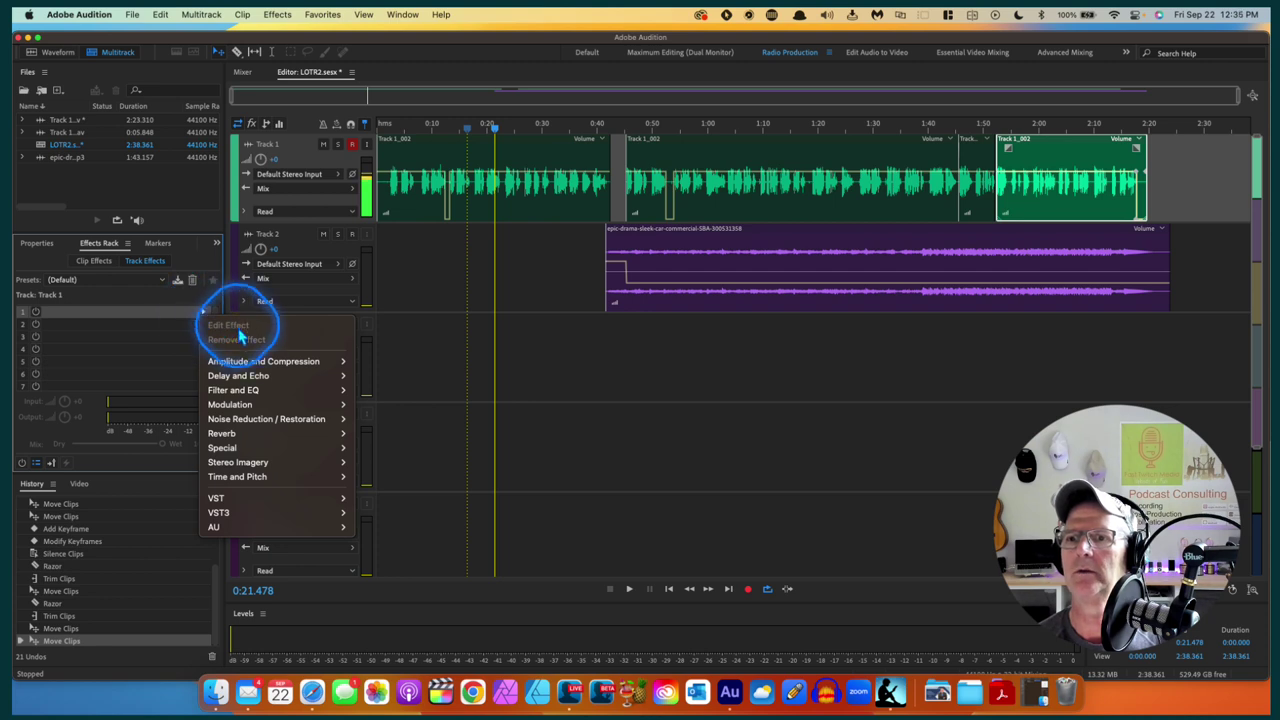
mouse_move(247, 366)
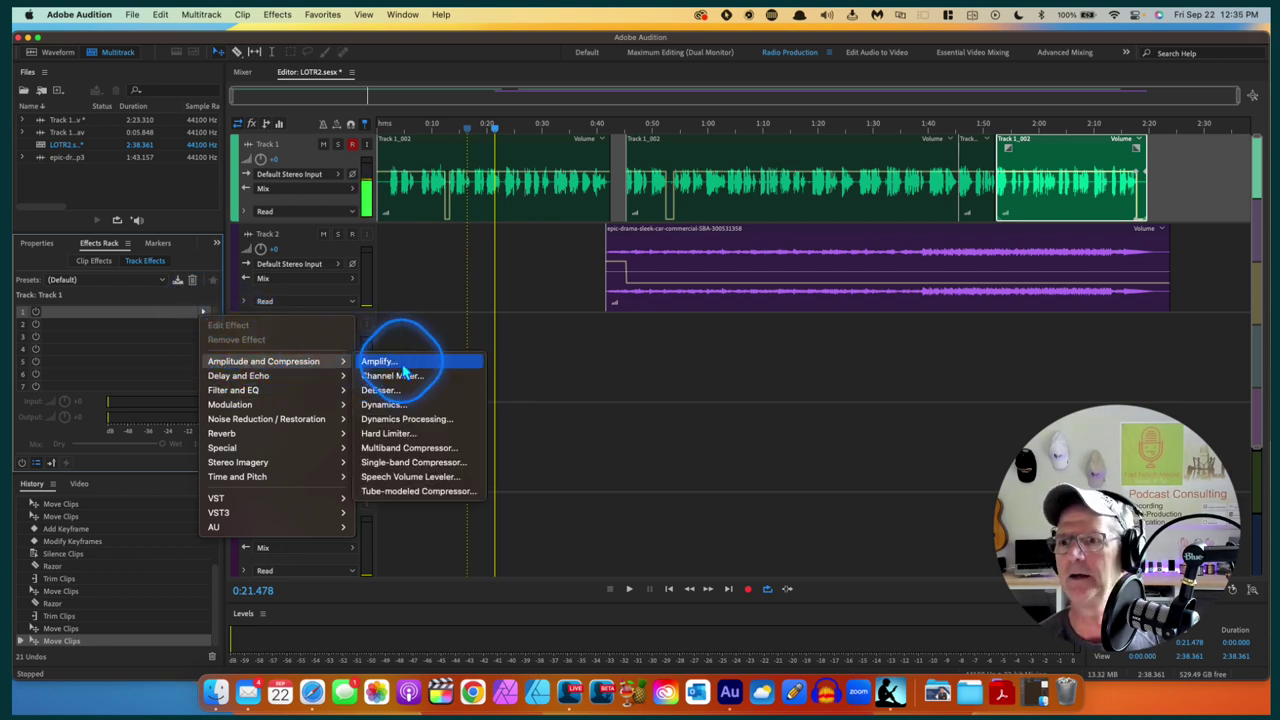
click(390, 433)
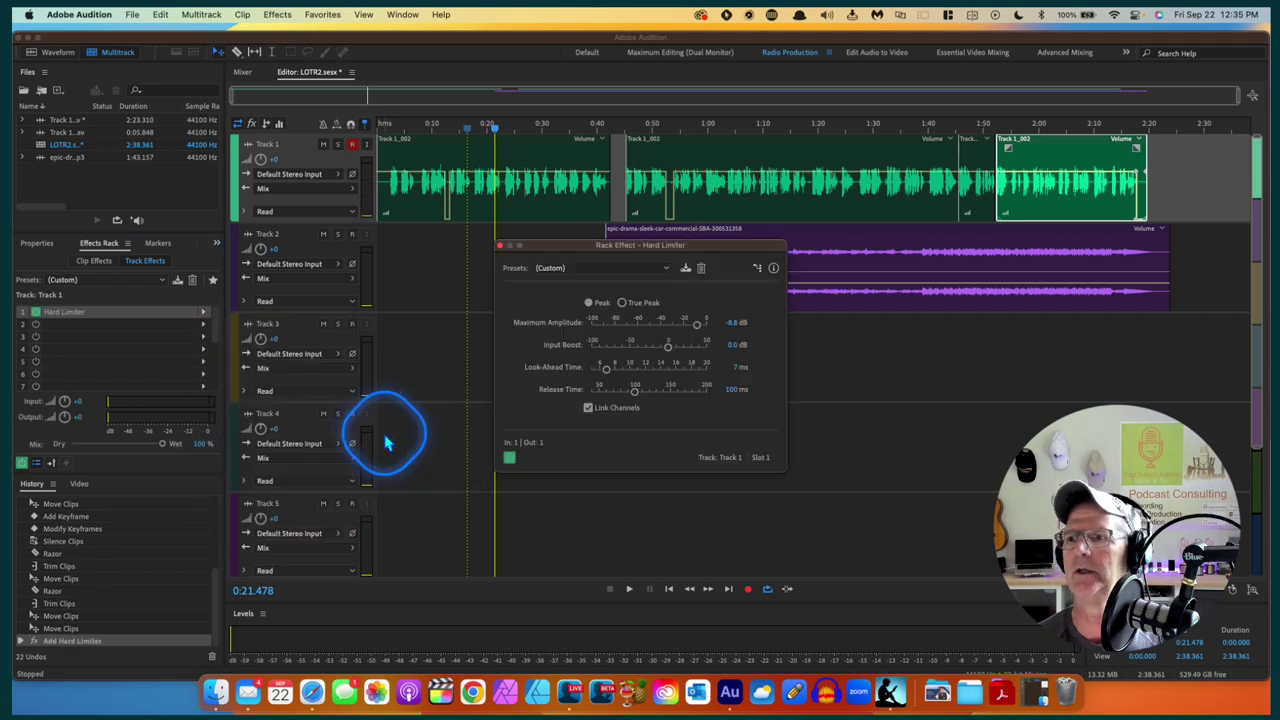
click(730, 321)
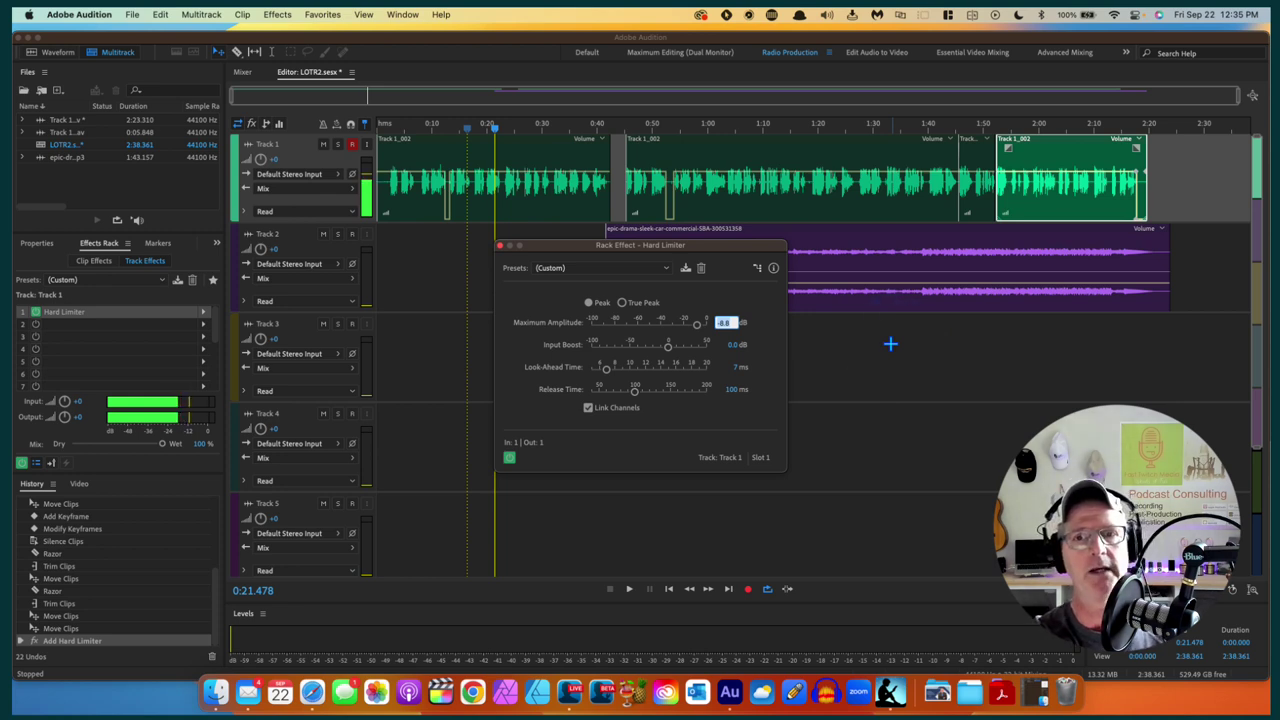
text(-12)
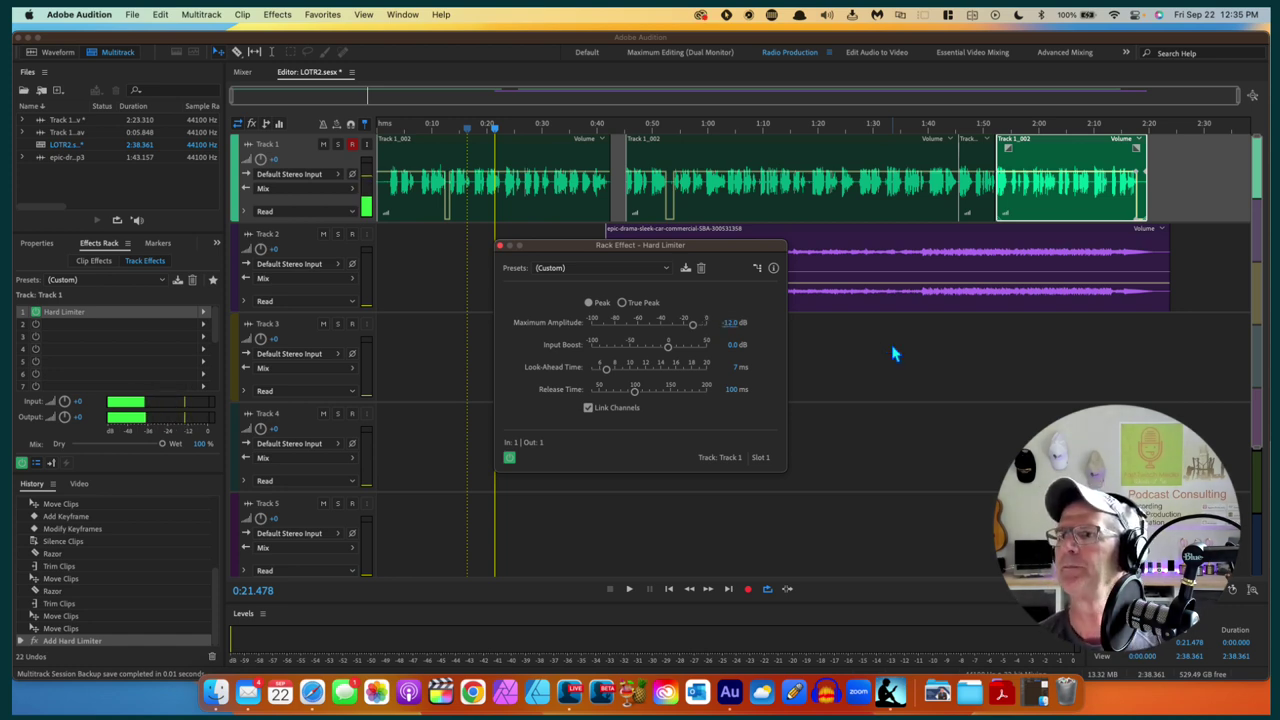
Play the limited voice from about 0:21.5 to 0:31.4, and close the Hard Limiter settings
key(space)
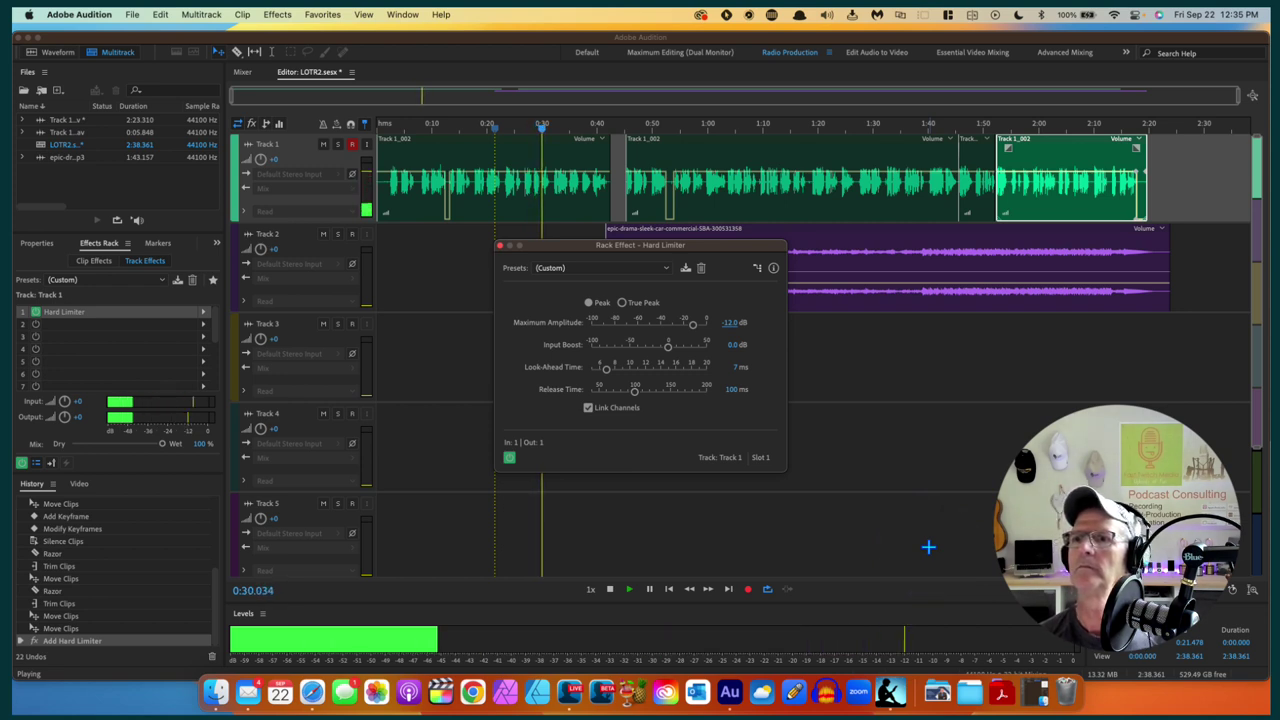
key(space)
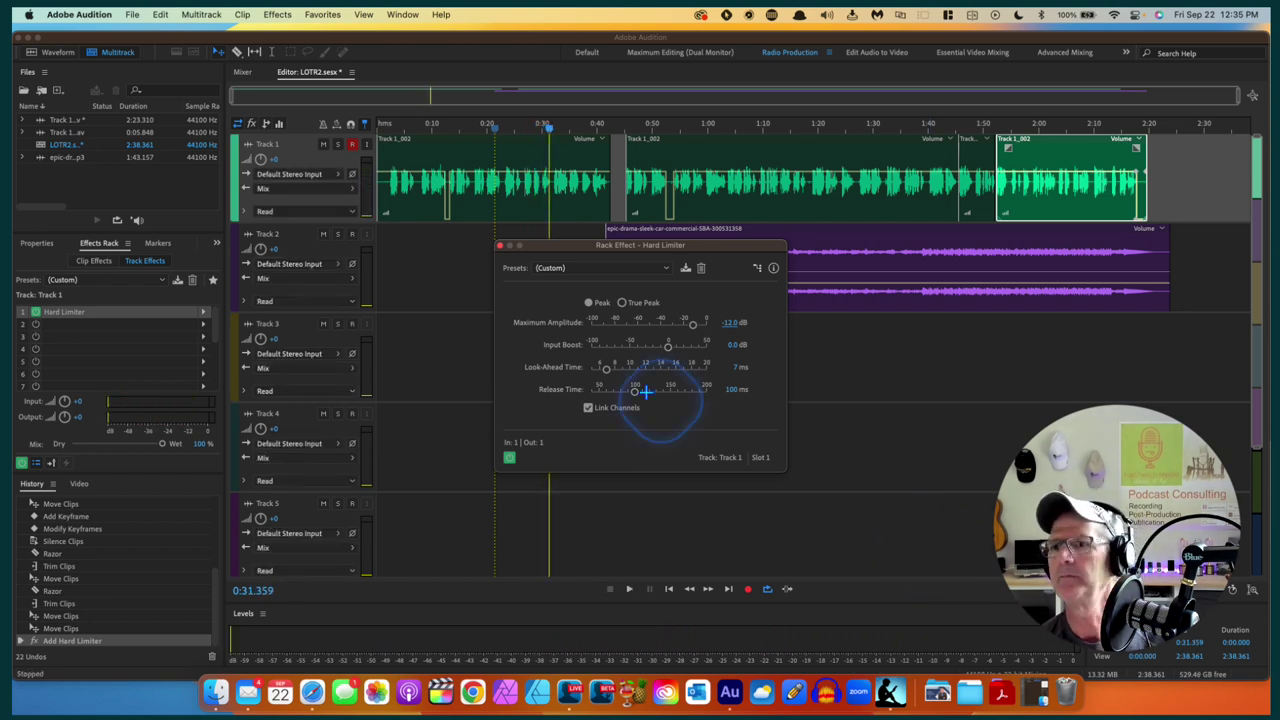
click(499, 245)
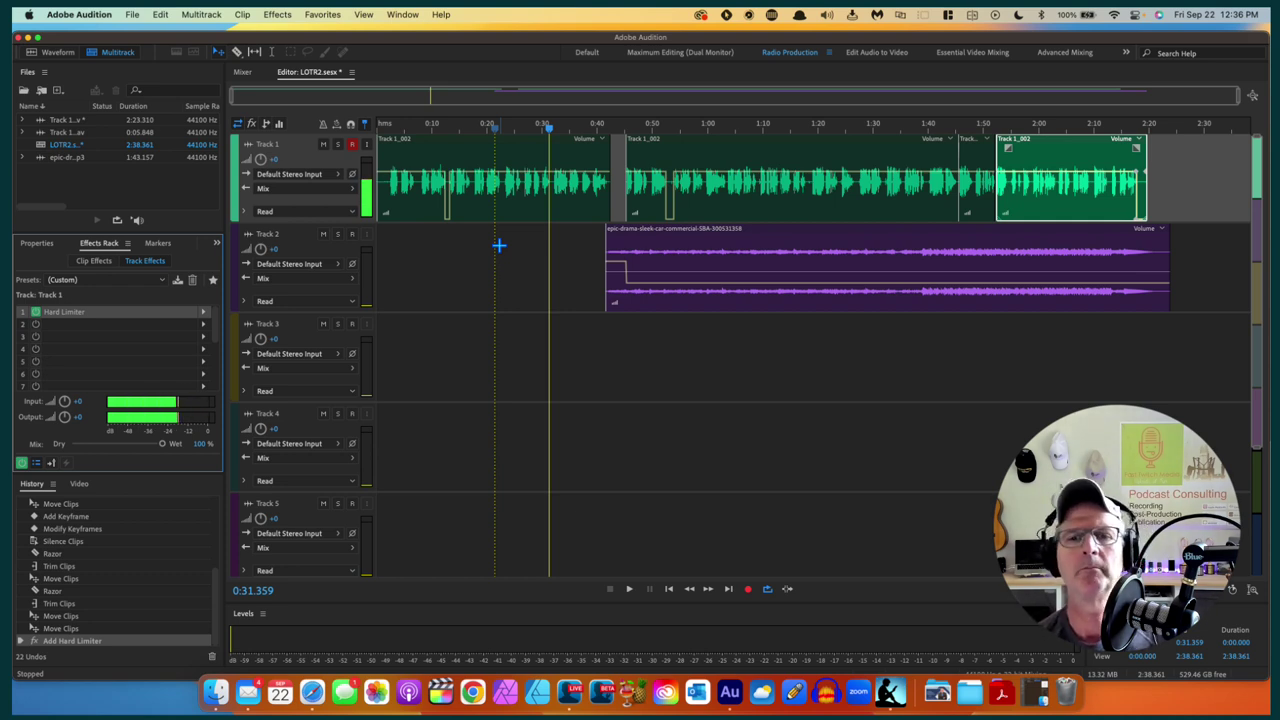
Save the multitrack session and have its external media files copied to the session folder
click(131, 14)
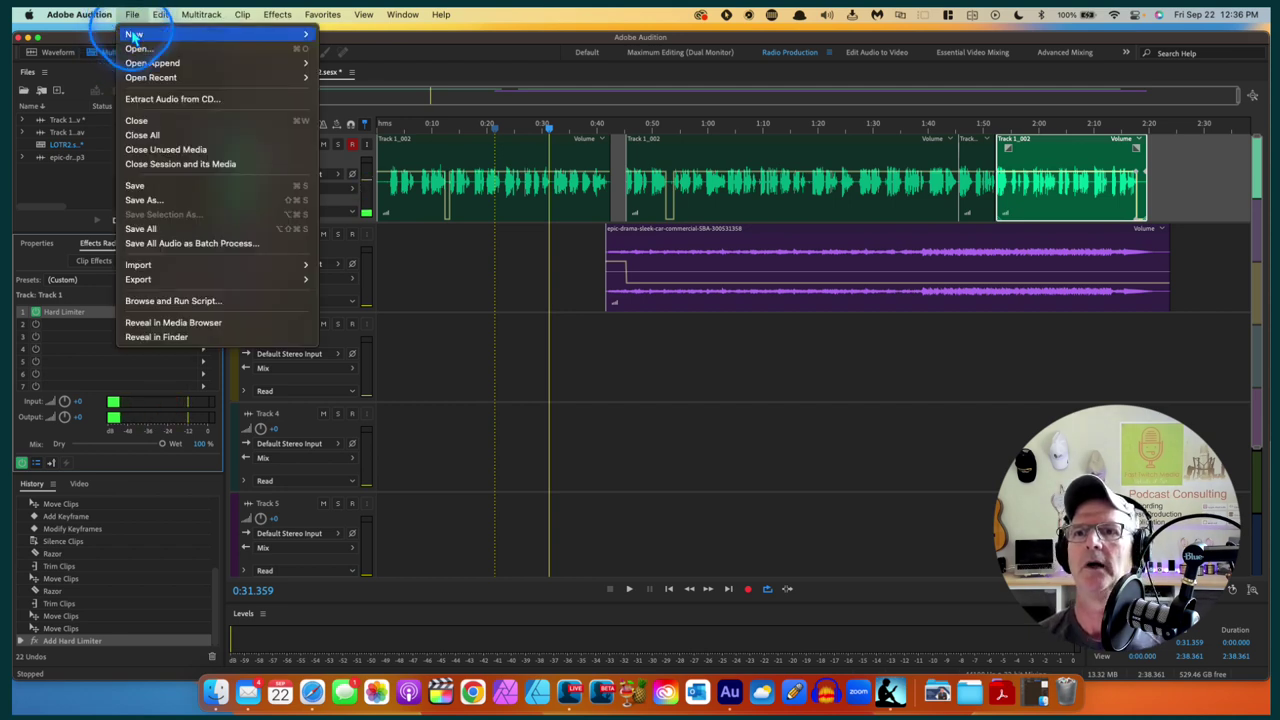
click(138, 185)
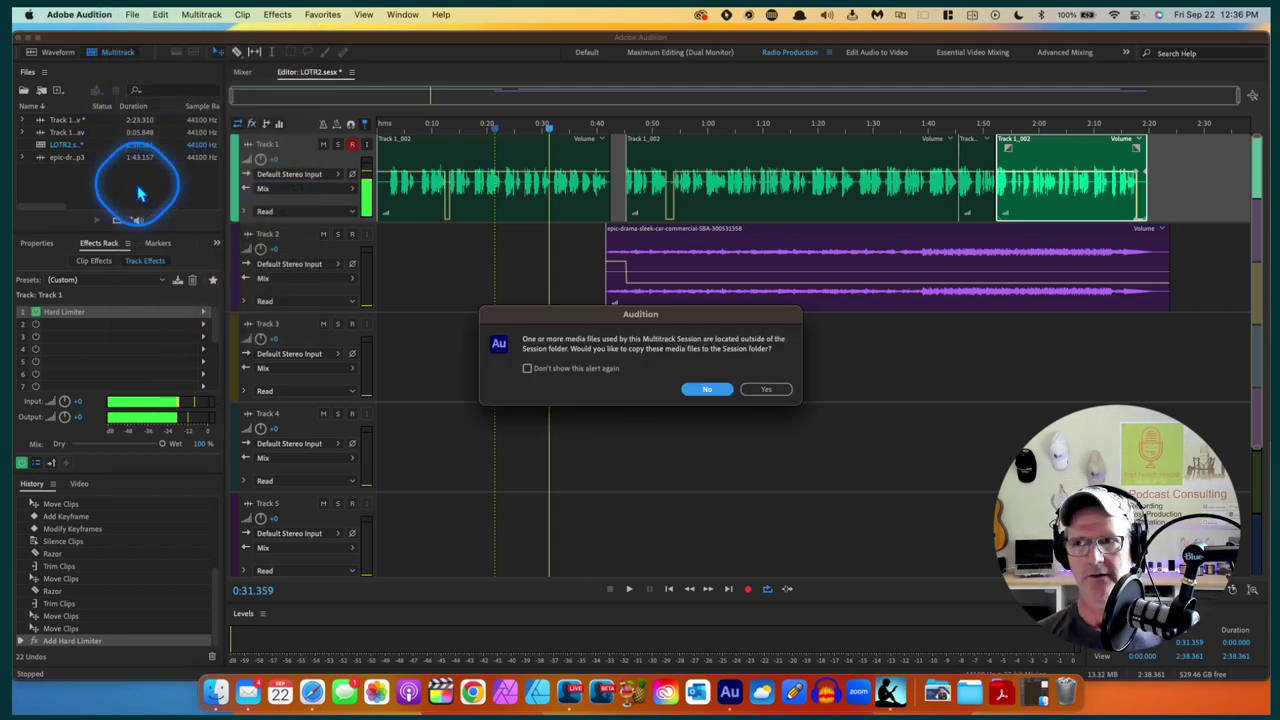
click(762, 390)
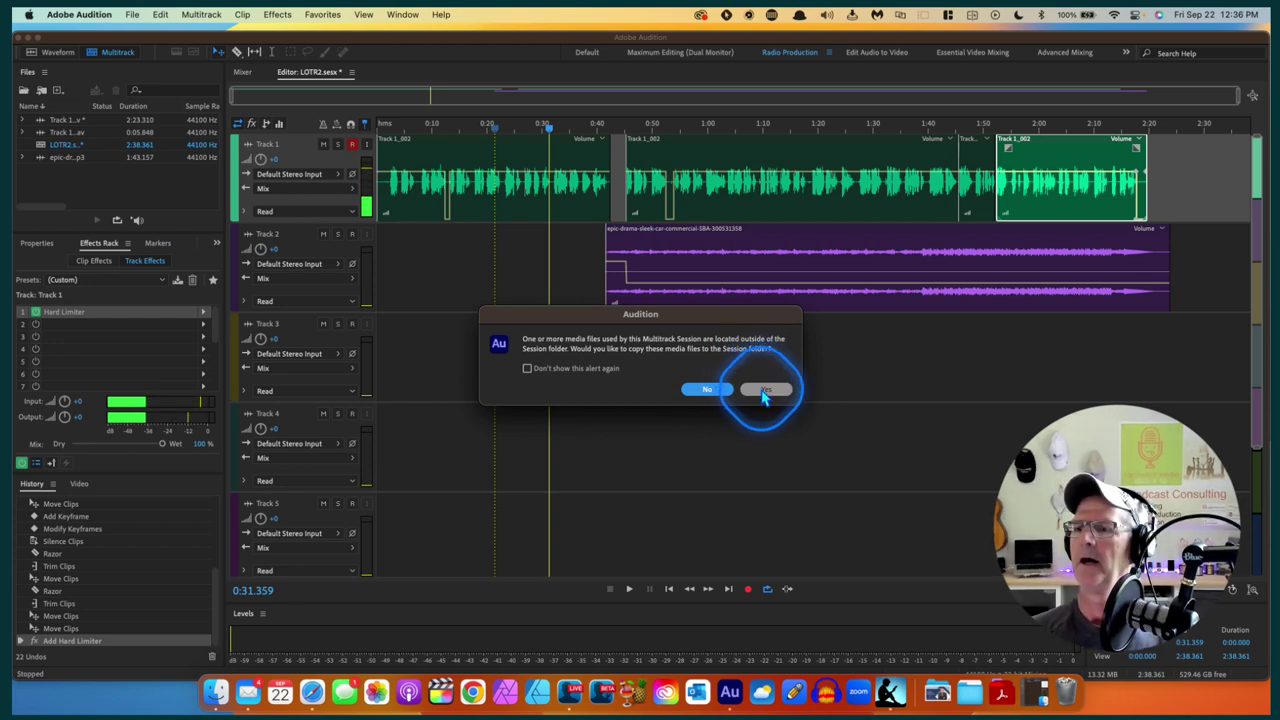
Agree to copy the external media into the session folder and save the changes to Track 1_002.wav with the session
drag(762, 397, 921, 267)
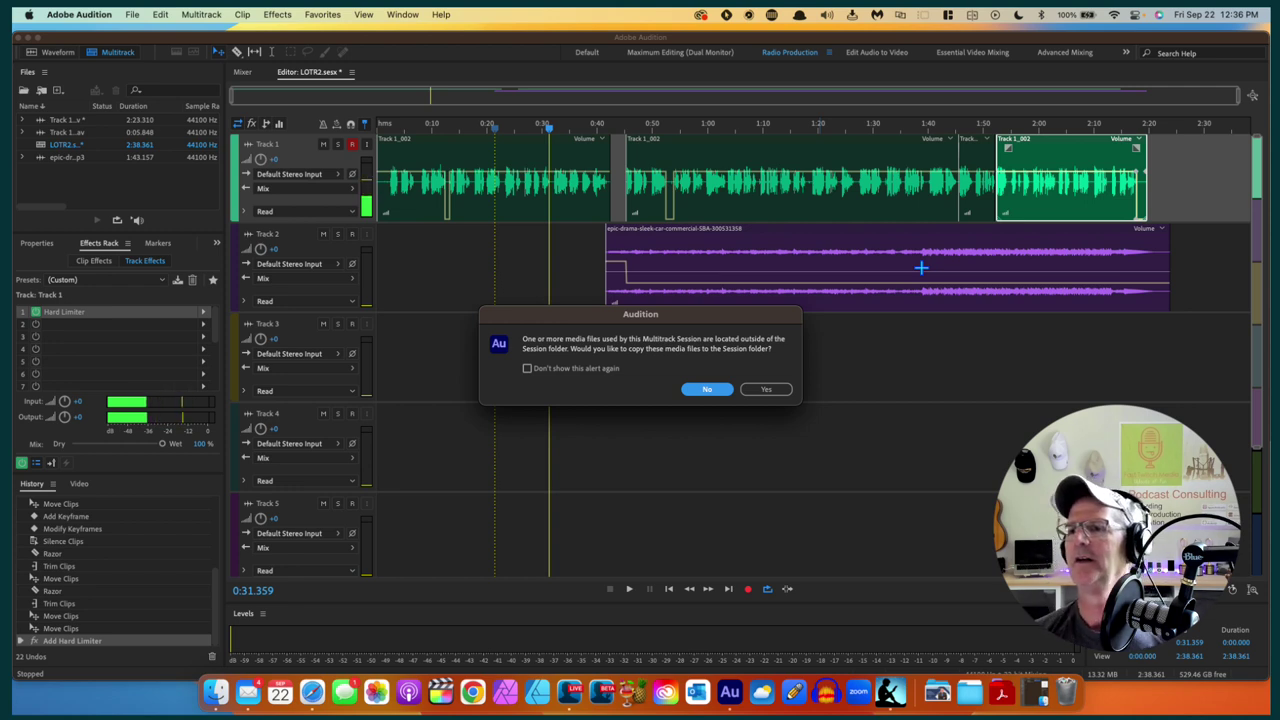
drag(806, 349, 770, 395)
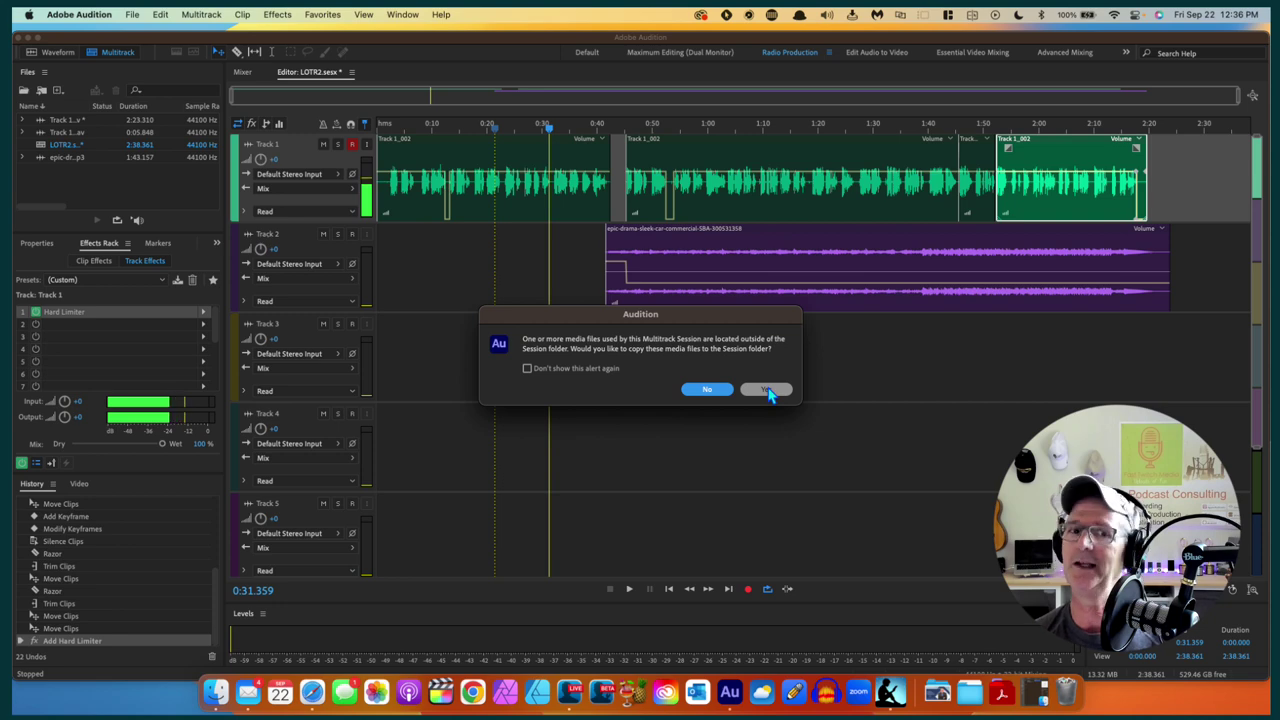
click(768, 391)
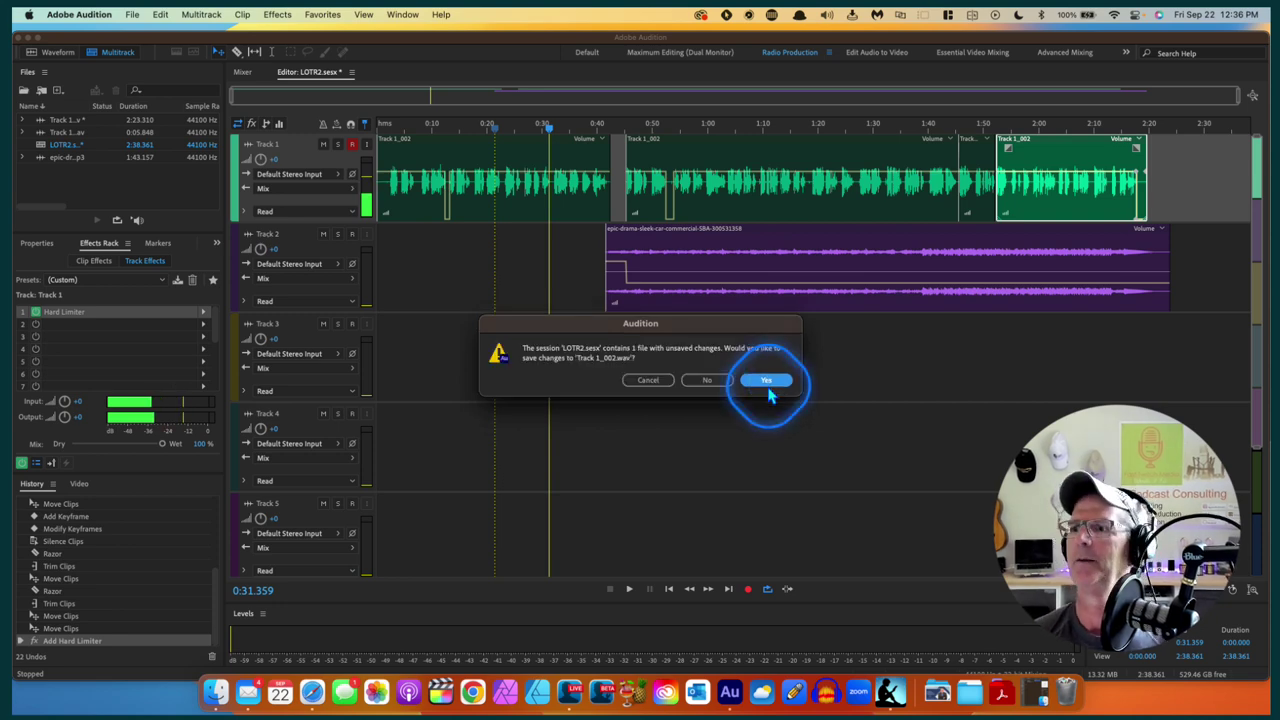
click(766, 389)
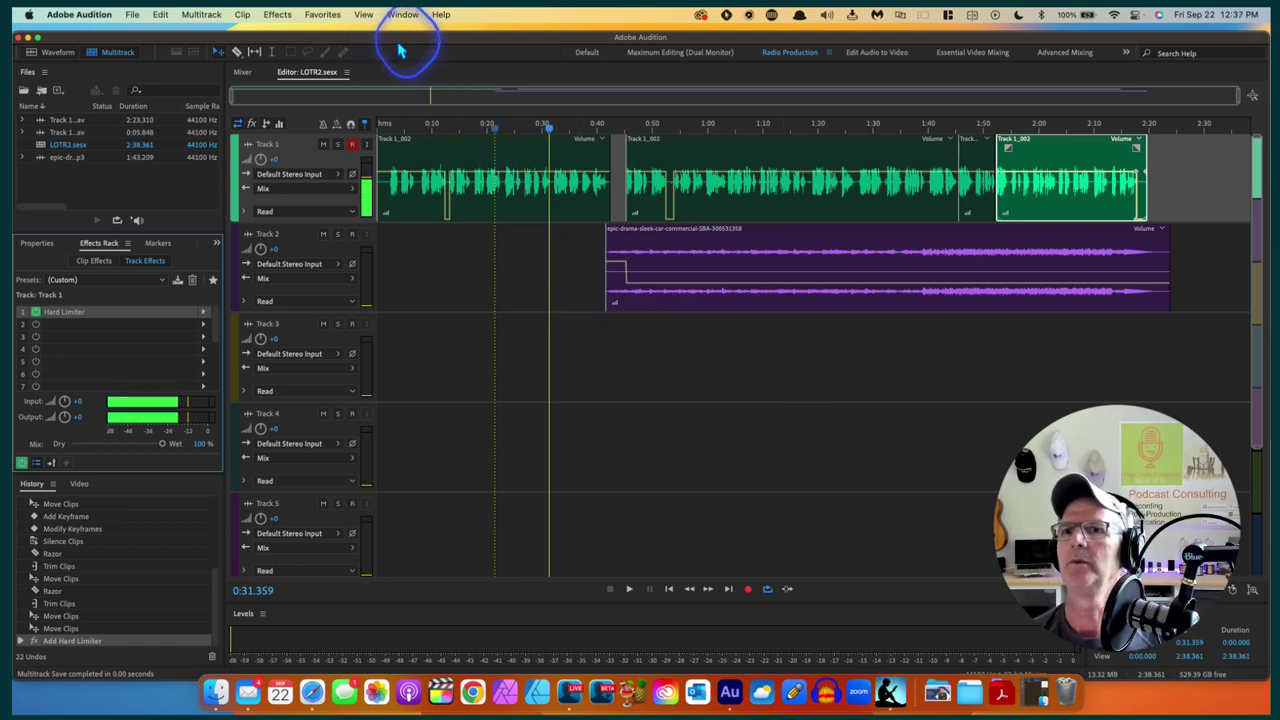
Export a multitrack mixdown of the entire session as LOTR2_mixdown.mp3 in MP3 Audio format to the Downloads folder
click(133, 16)
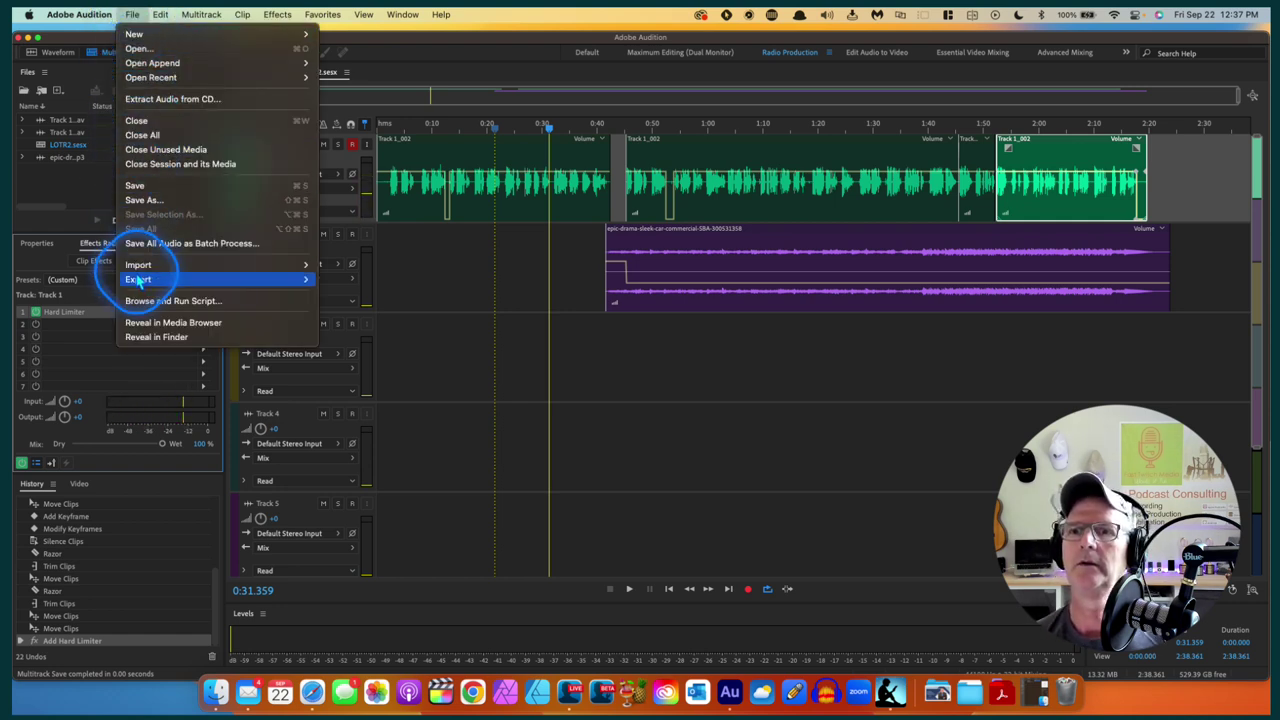
mouse_move(138, 281)
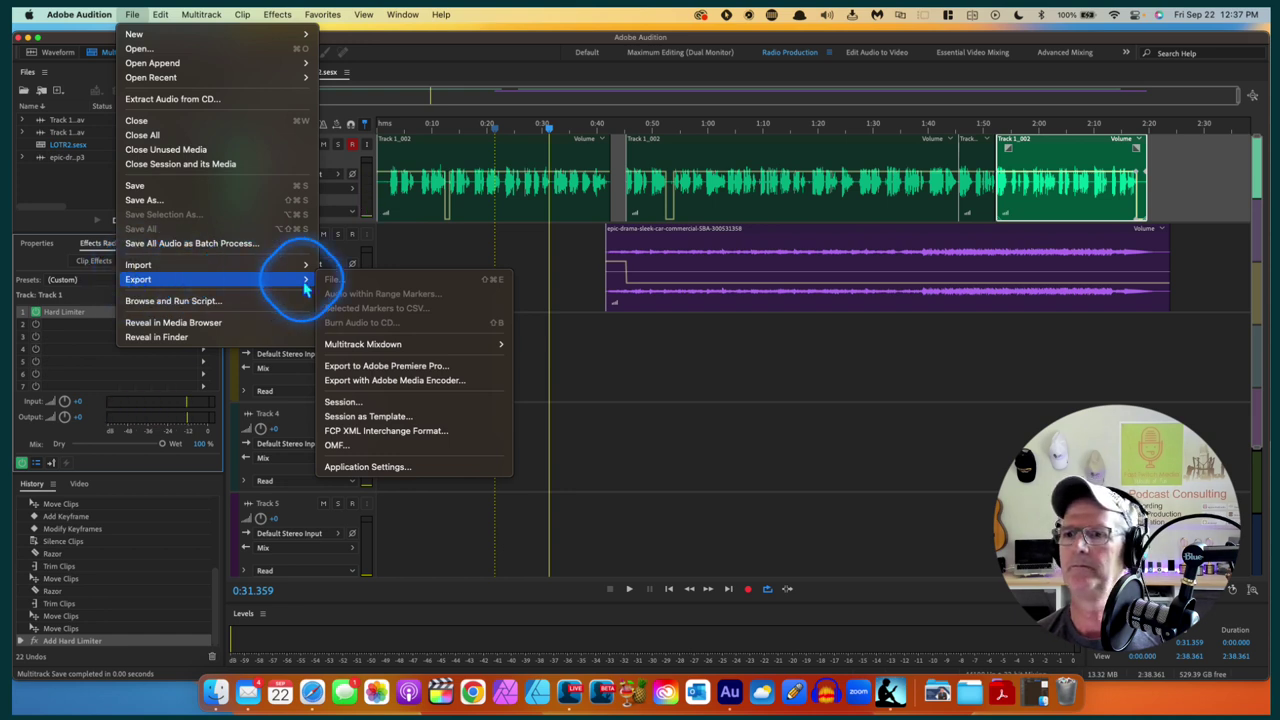
mouse_move(350, 347)
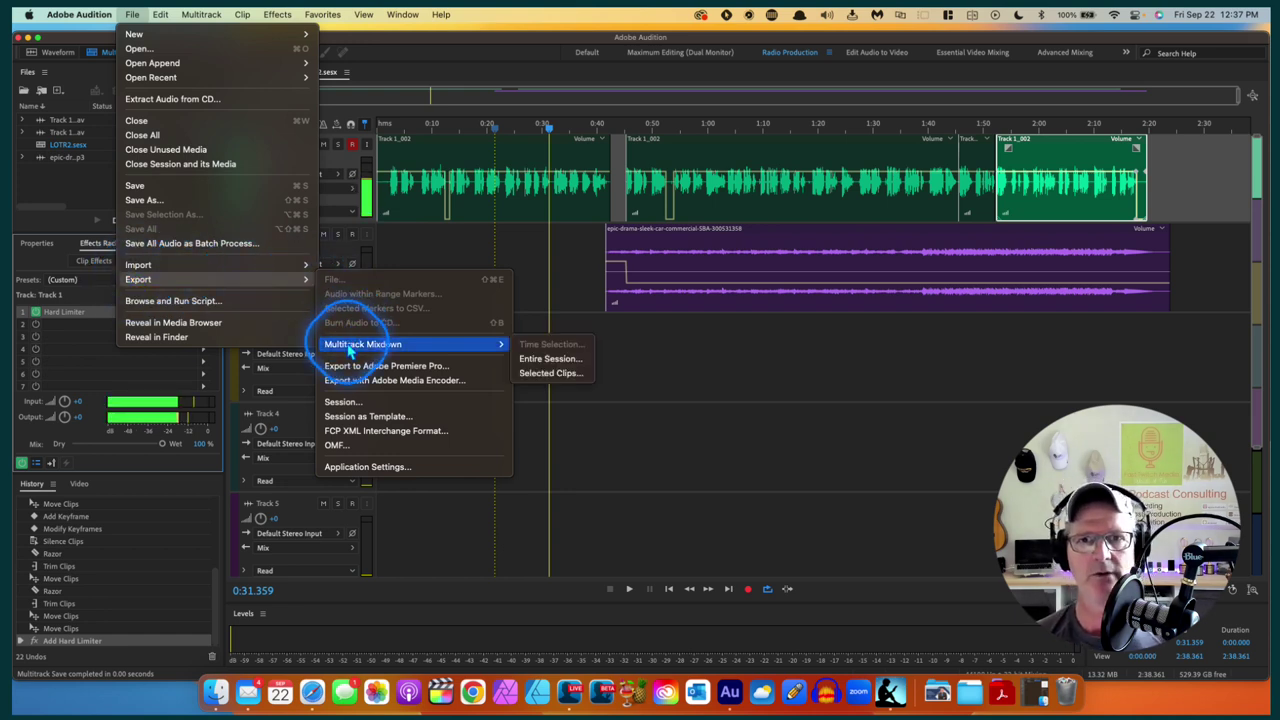
click(540, 360)
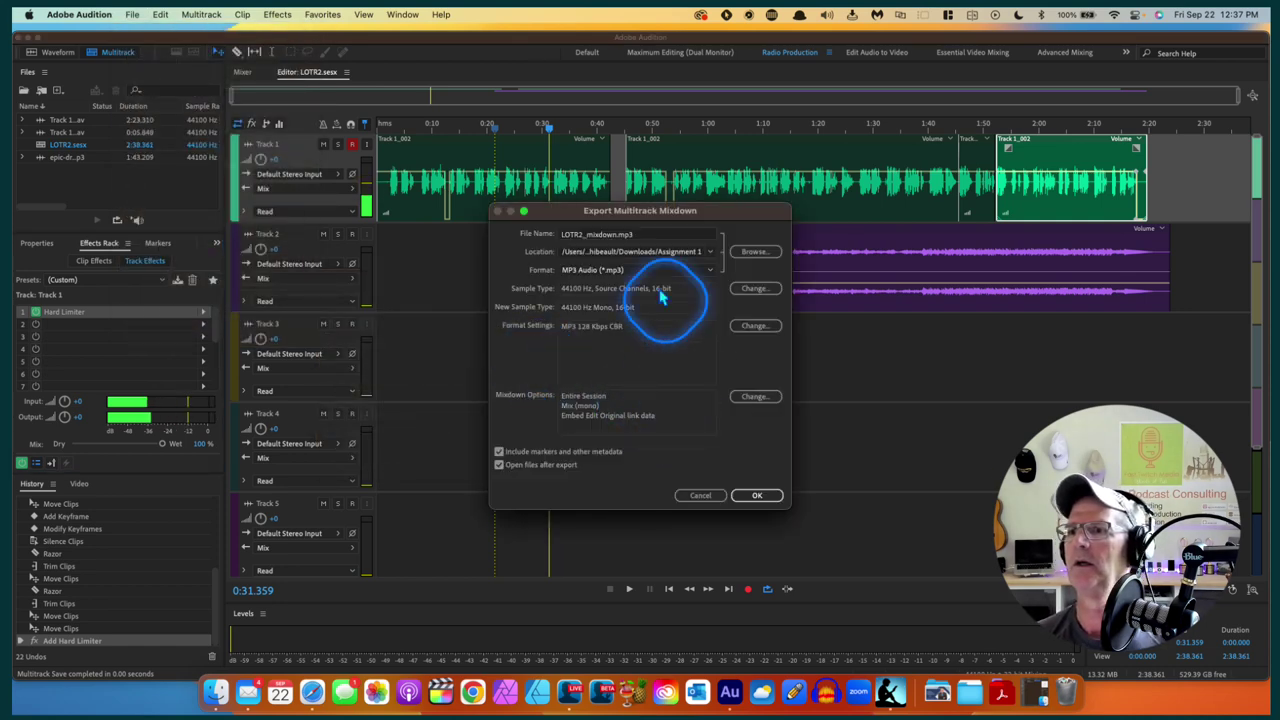
drag(594, 235, 630, 240)
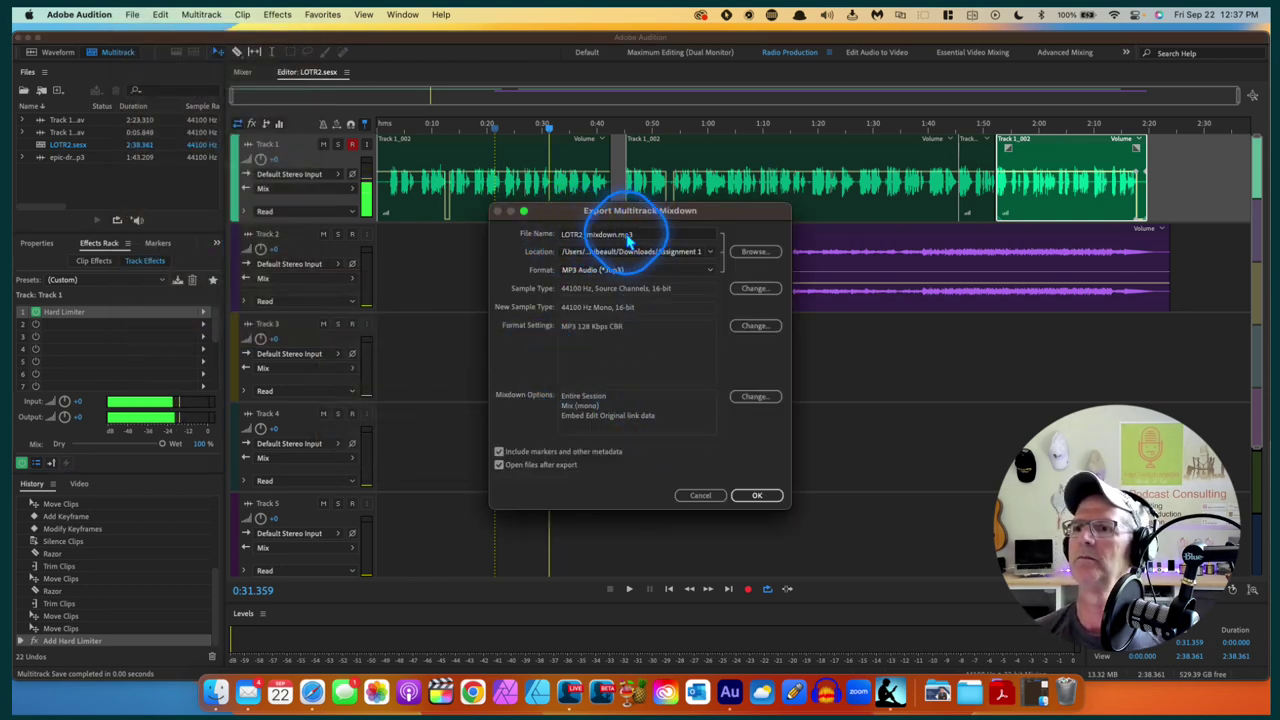
click(760, 253)
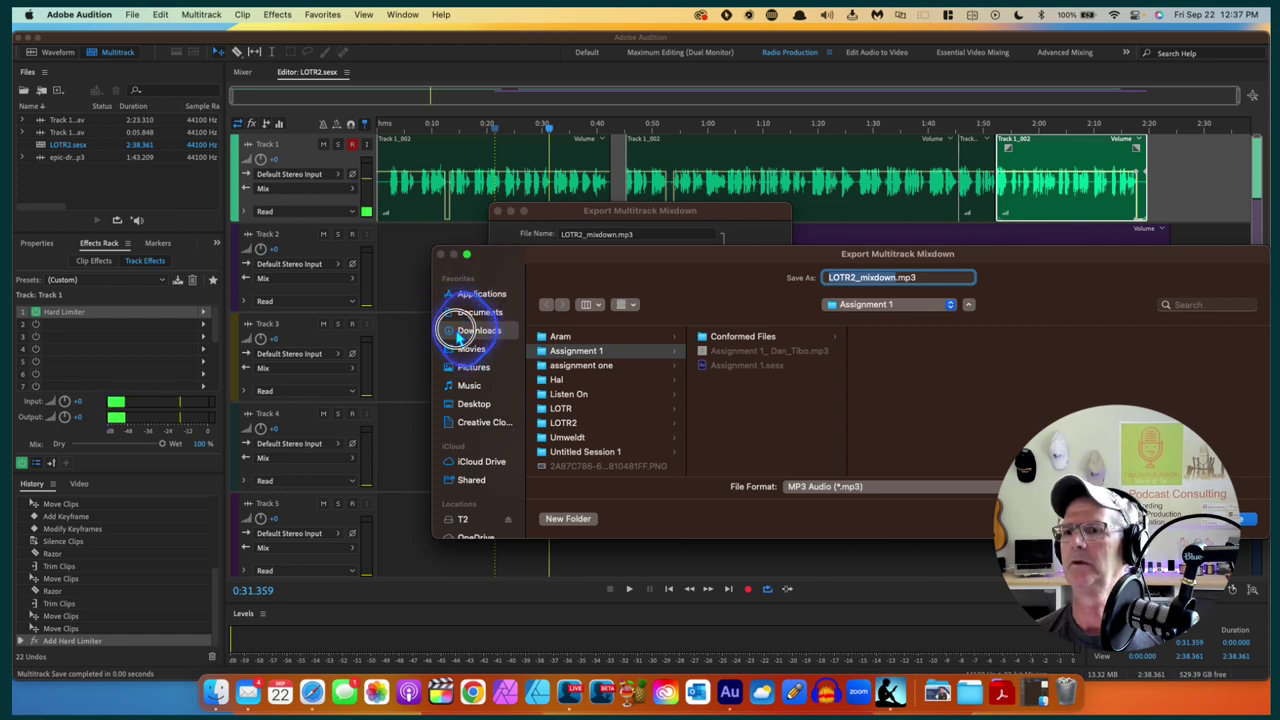
click(472, 331)
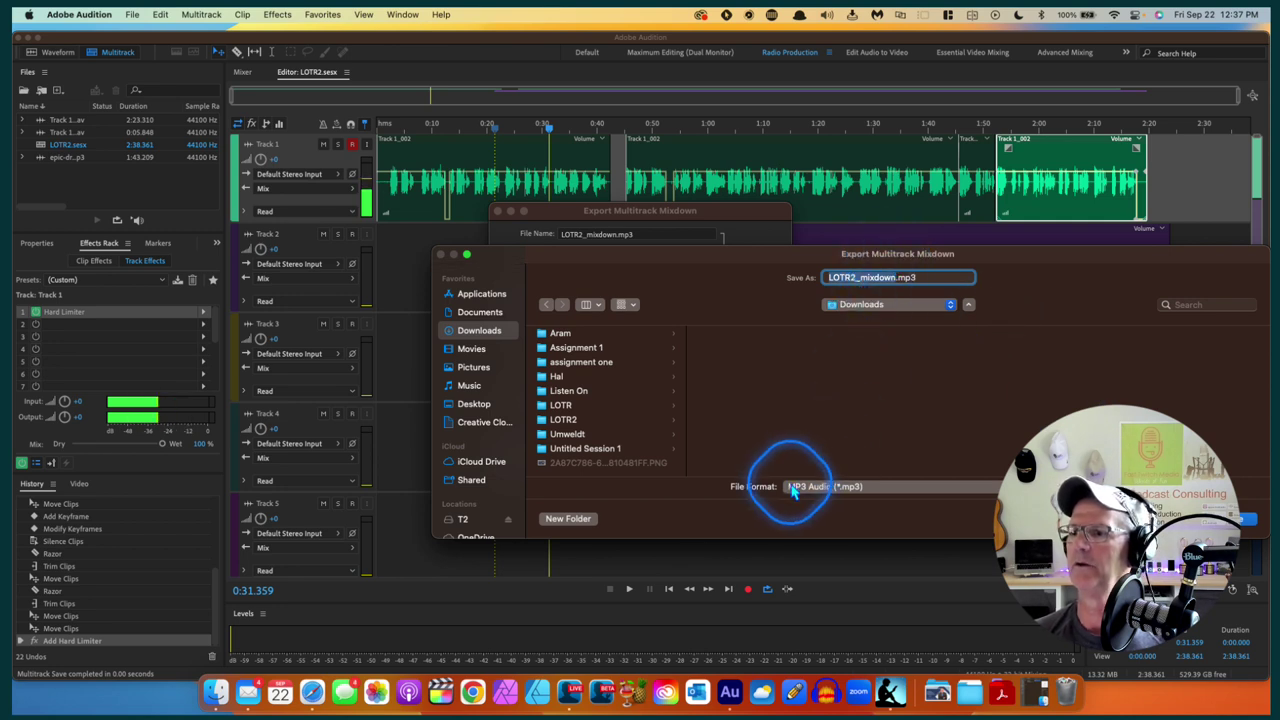
click(1240, 518)
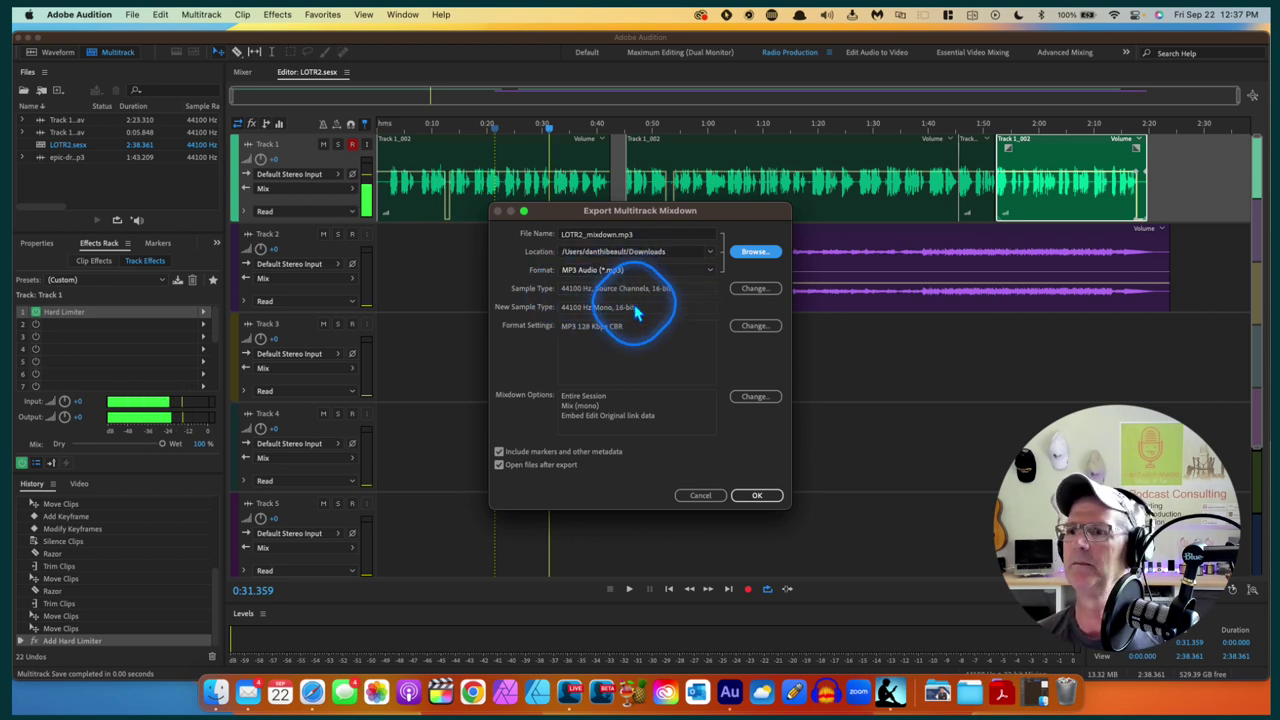
click(755, 496)
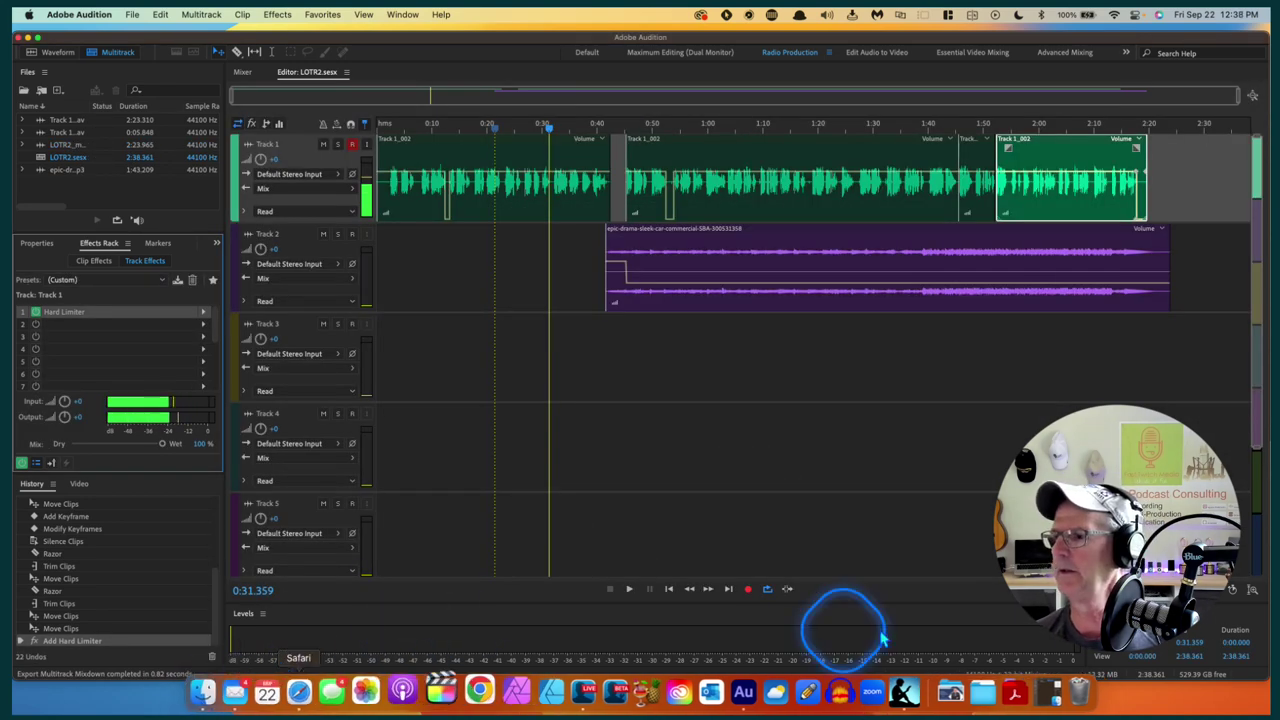
Switch to Finder, preview LOTR2_mixdown.mp3 in the Downloads folder from its start and from about 1:10, and close the preview and Finder window
click(1040, 693)
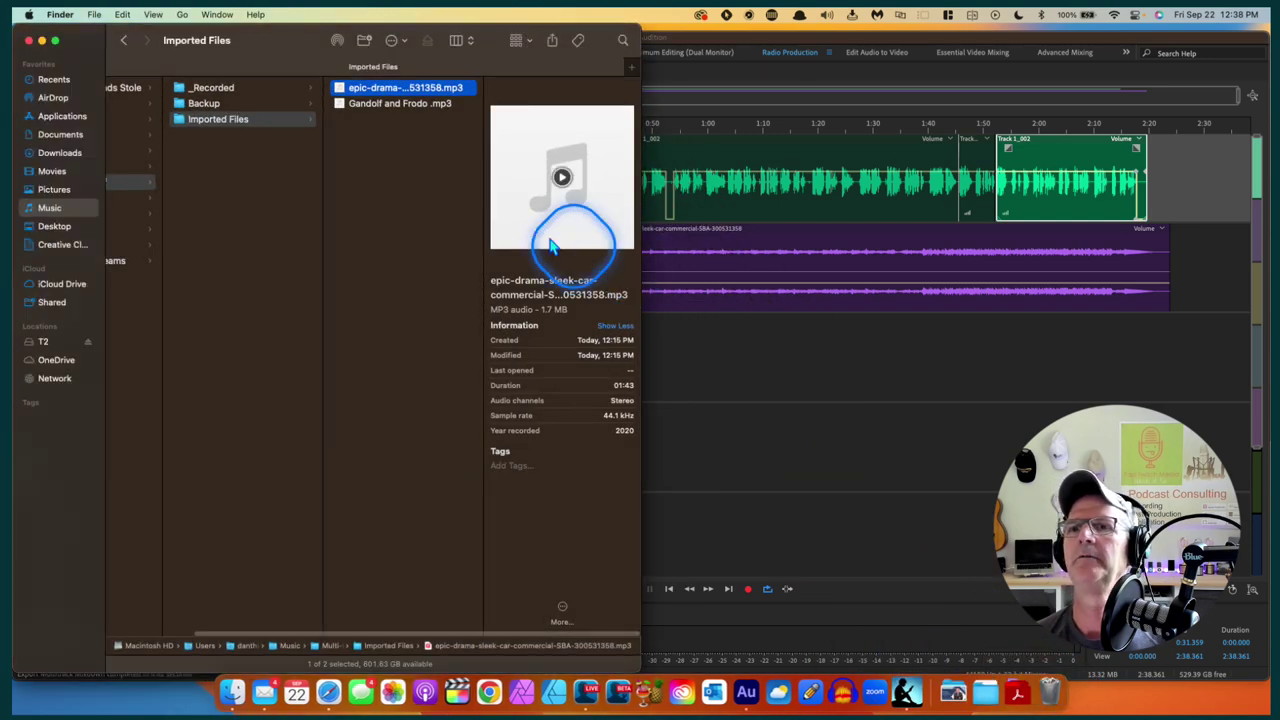
click(55, 152)
click(178, 170)
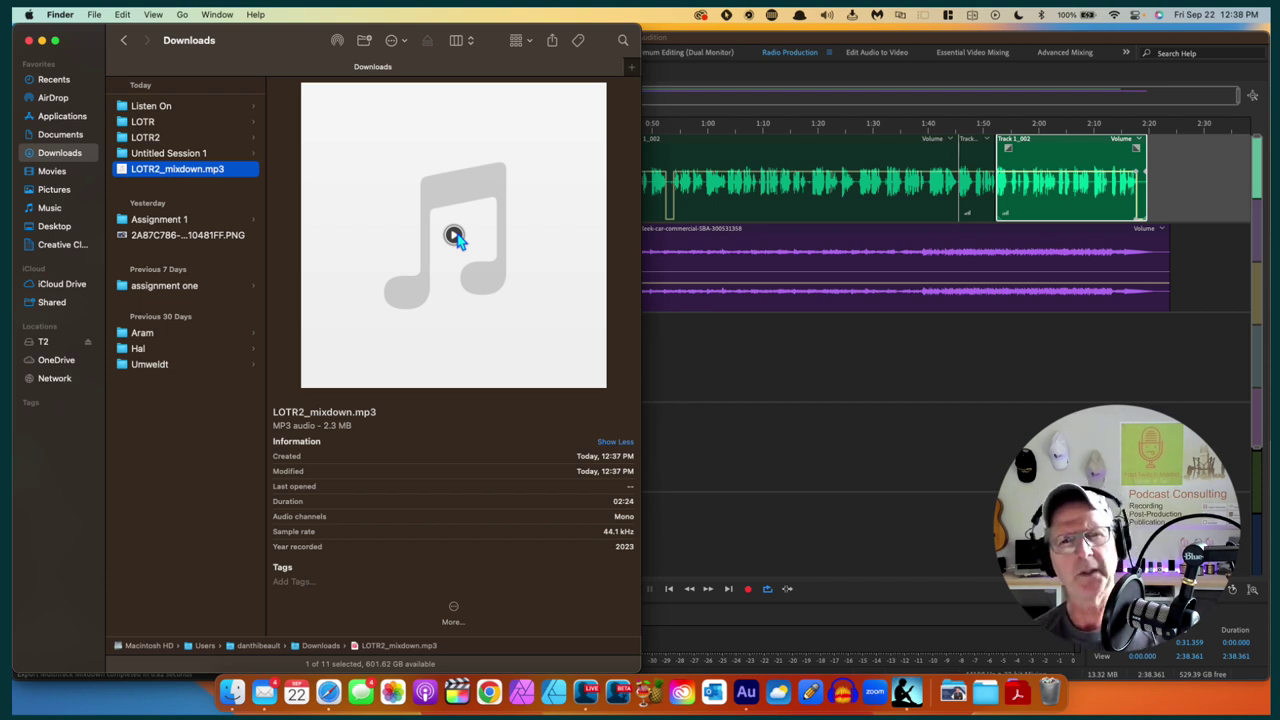
click(455, 237)
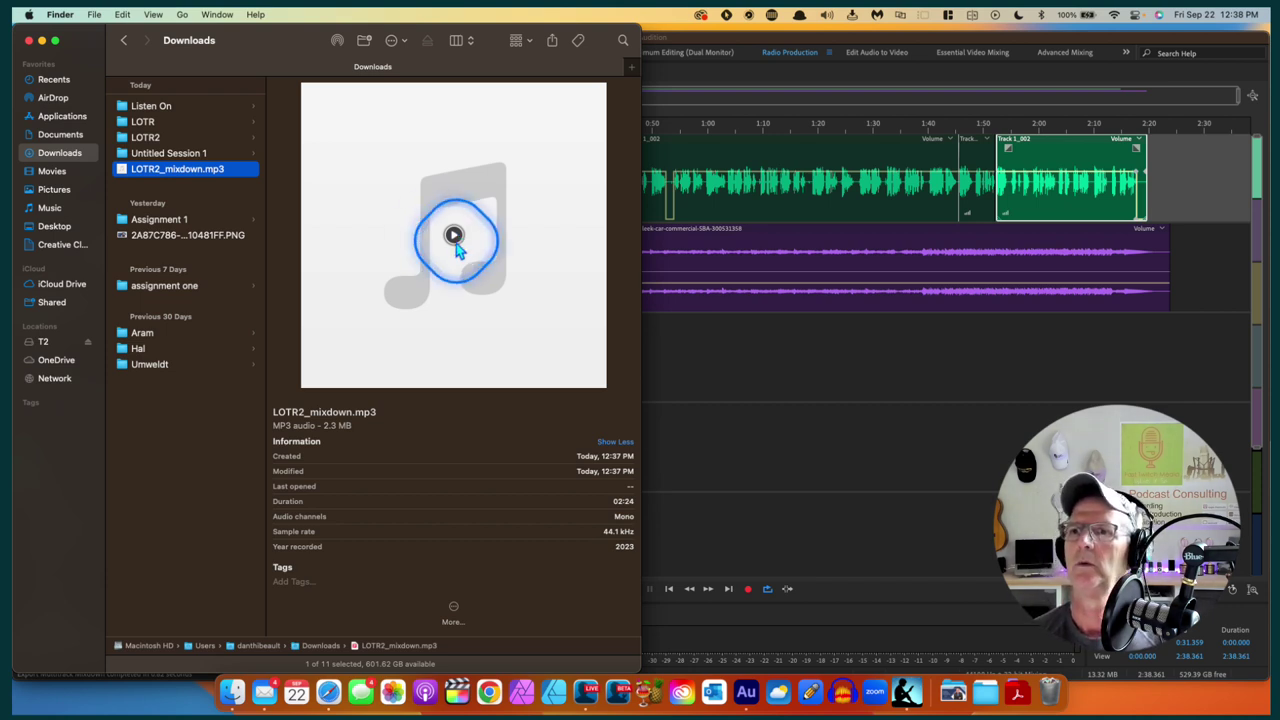
key(space)
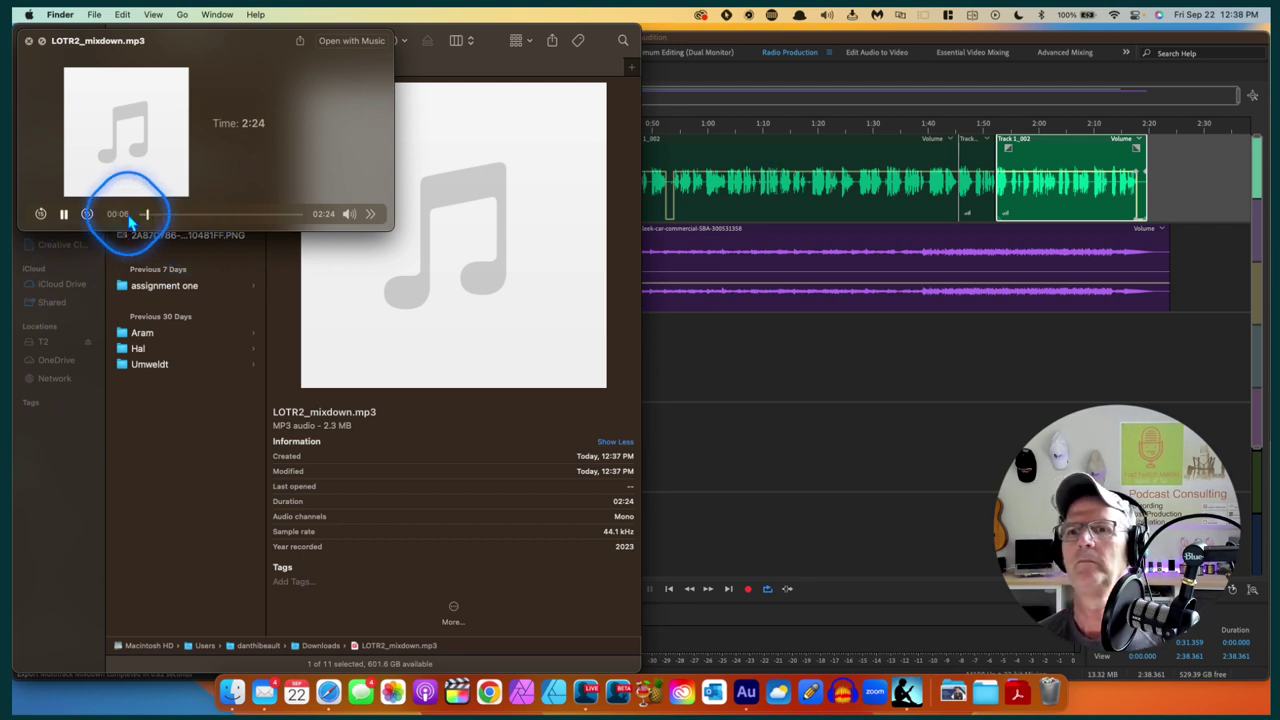
click(220, 216)
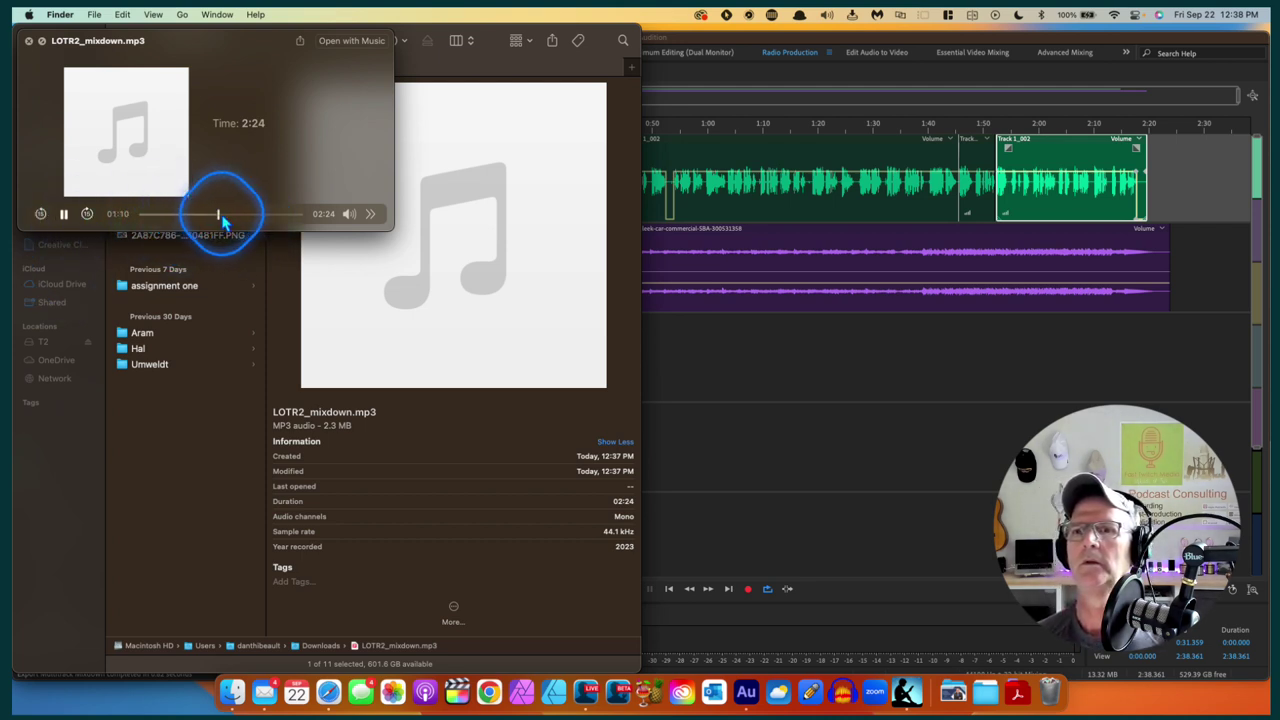
click(64, 214)
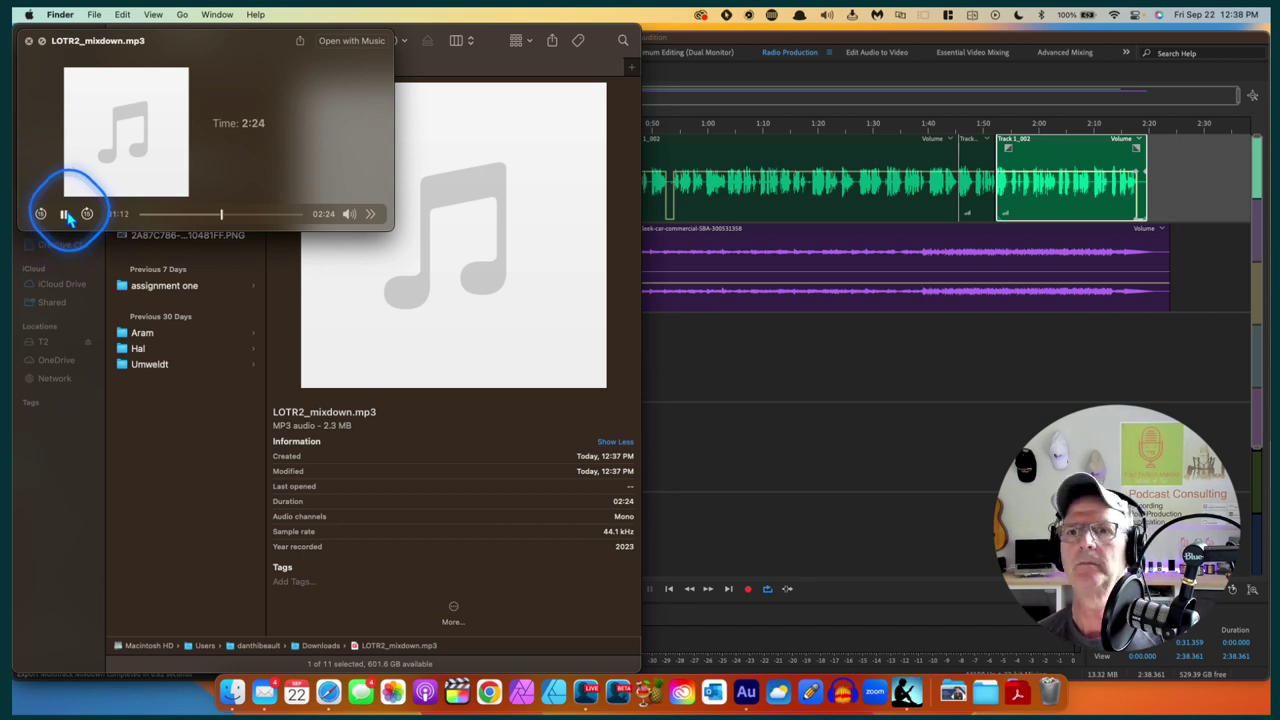
click(29, 41)
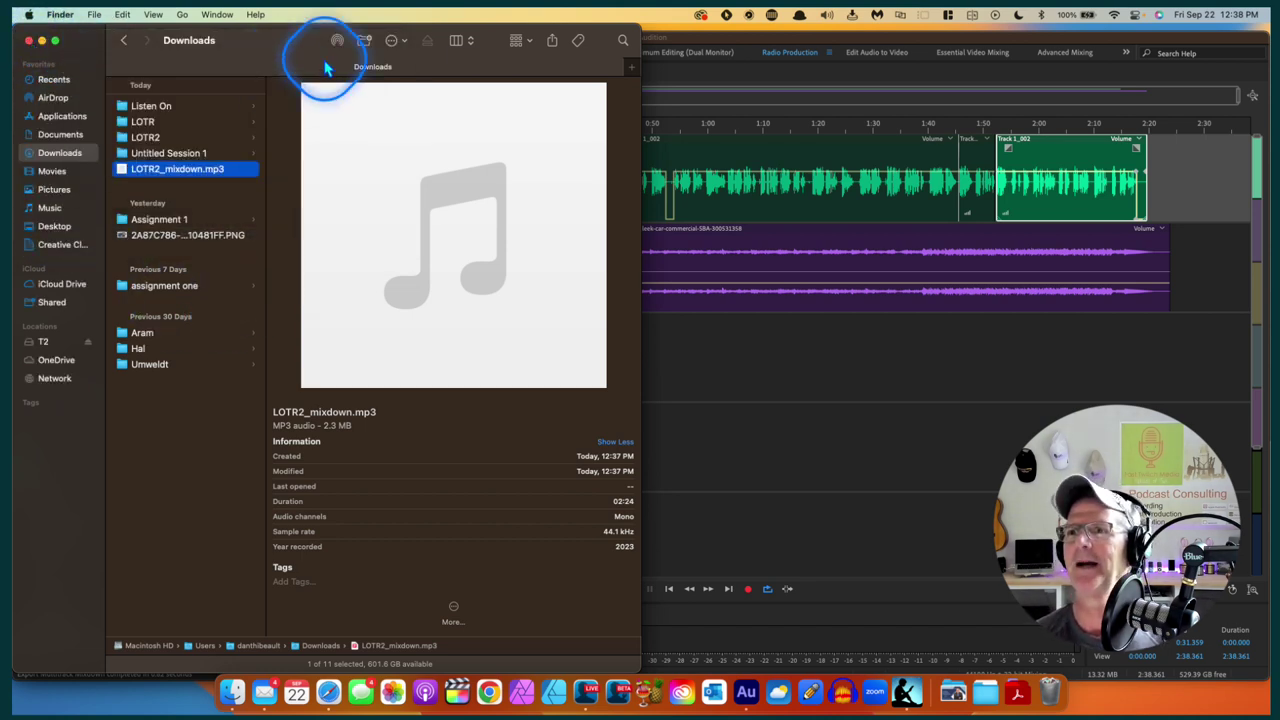
click(29, 40)
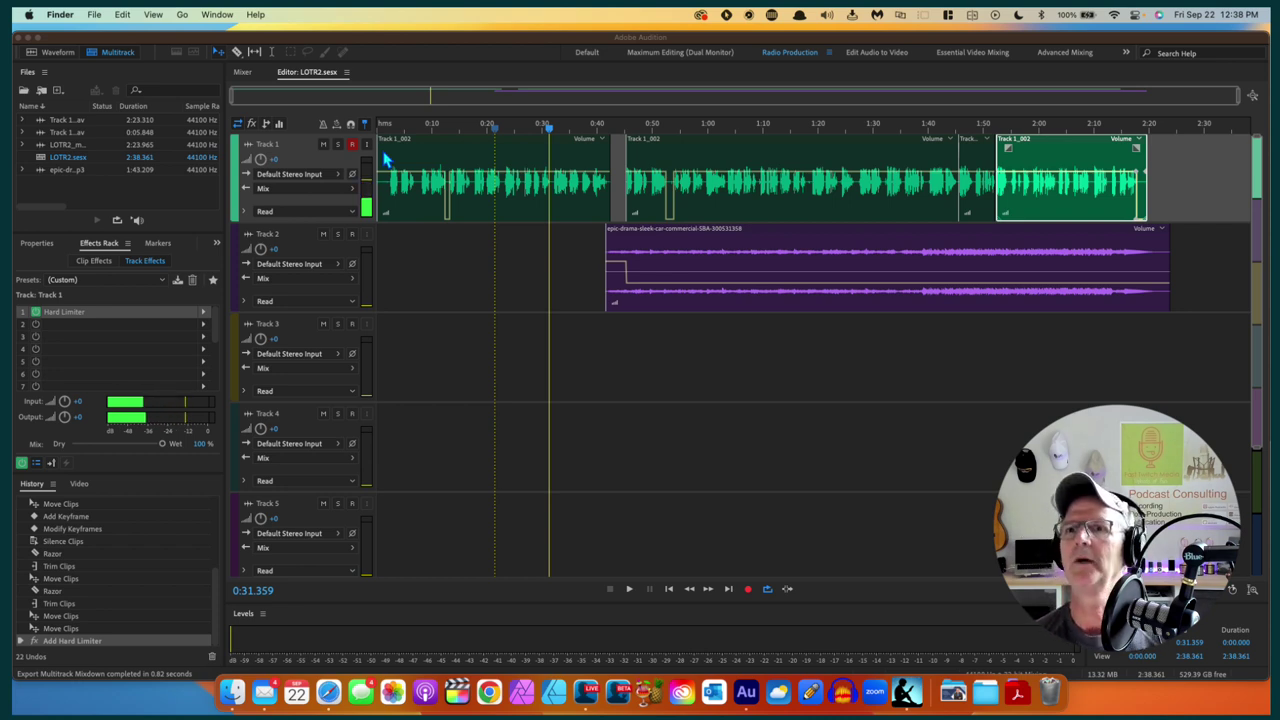
click(264, 122)
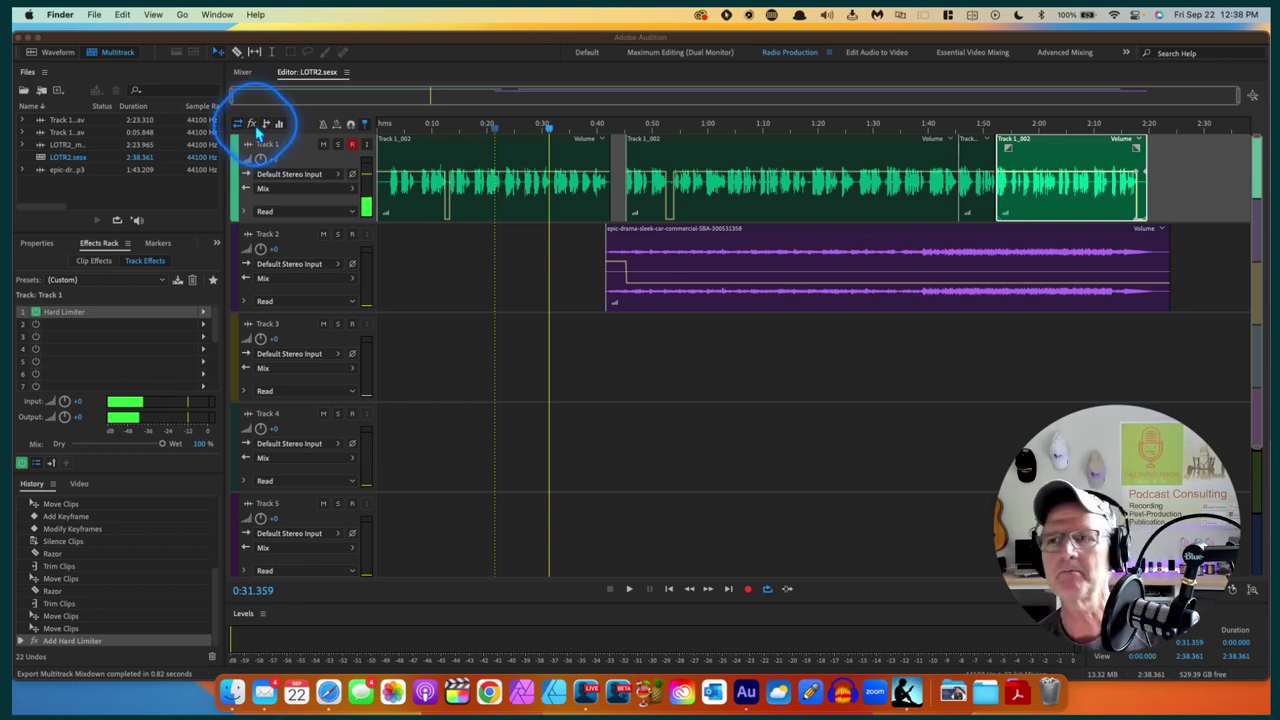